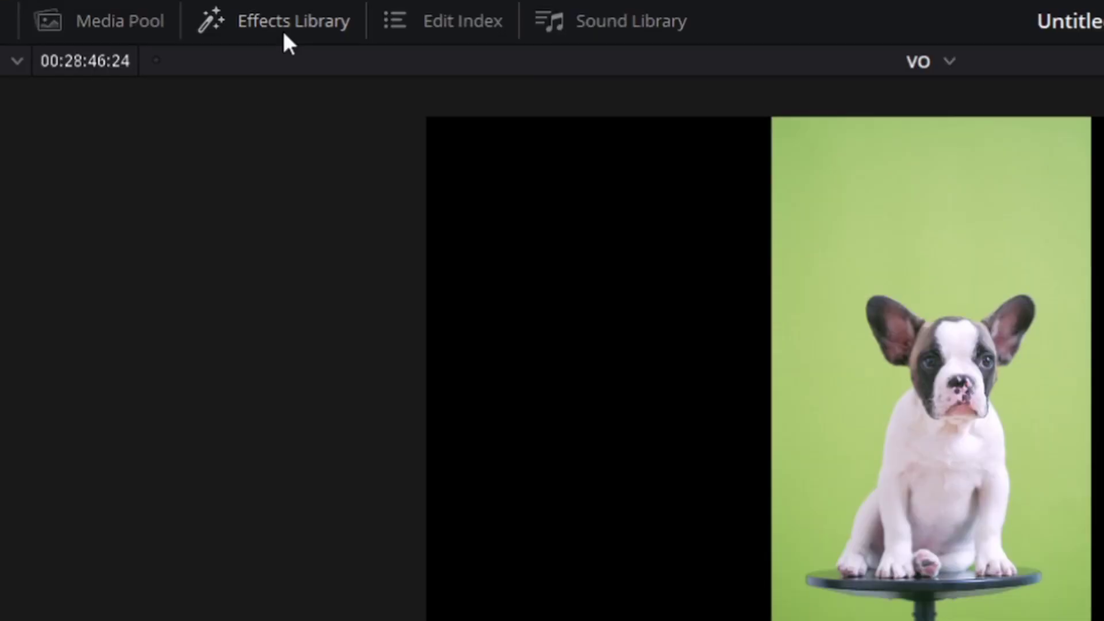
# - Apply the 3D Keyer effect from the Open FX library to the dog clip on Video 2, and close the library
pyautogui.click(140, 33)
pyautogui.scroll(3, 180, 158)
pyautogui.scroll(-5, 395, 313)
pyautogui.click(362, 345)
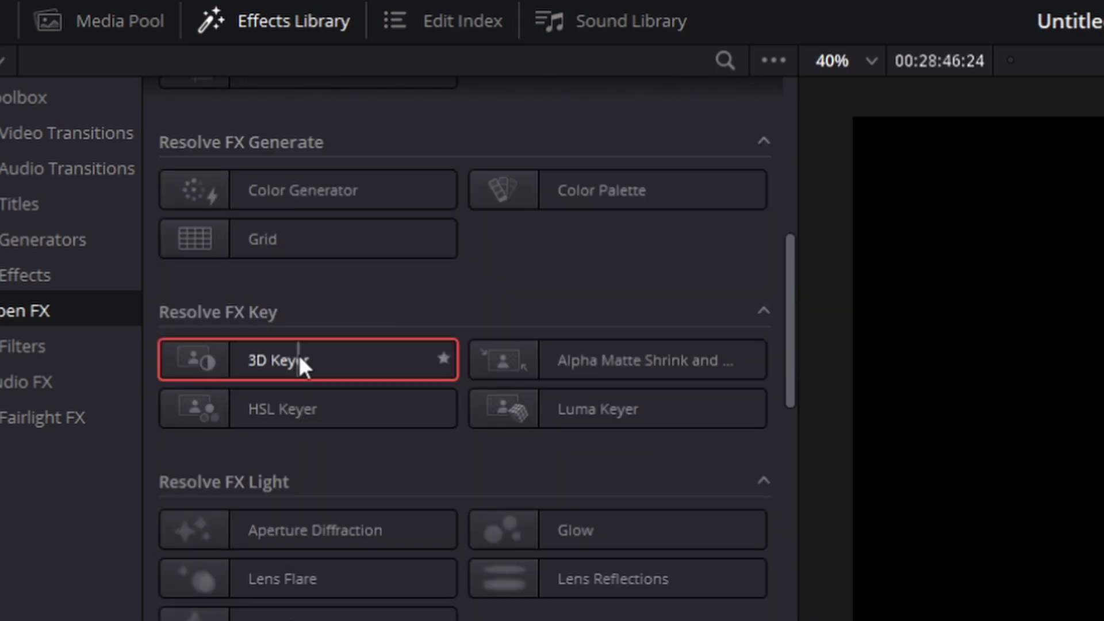
pyautogui.moveTo(271, 359); pyautogui.dragTo(1103, 620)
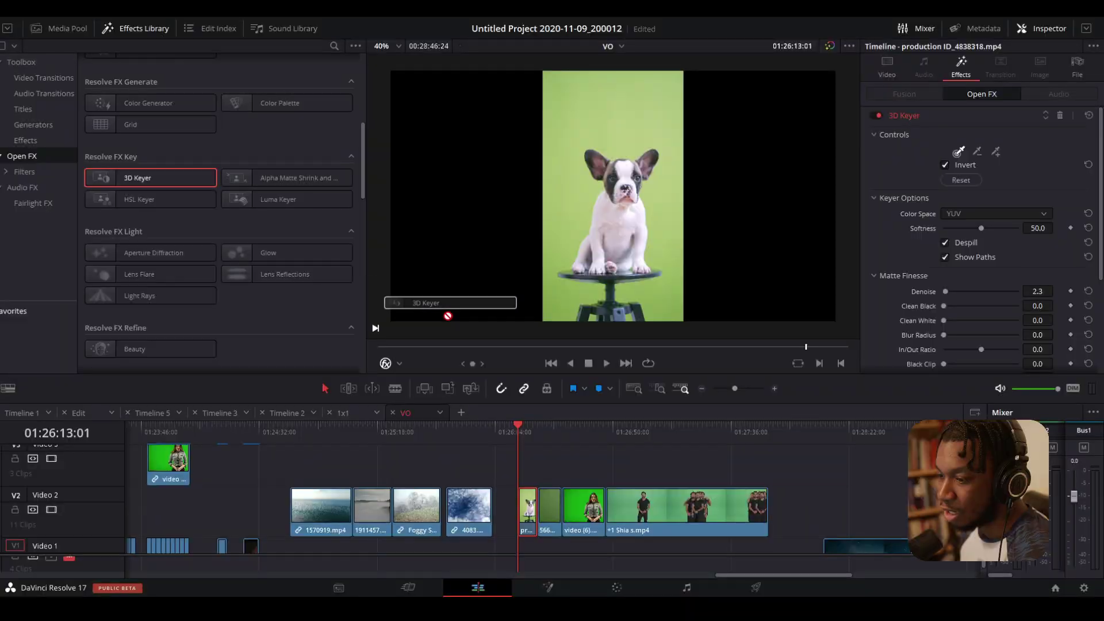
pyautogui.moveTo(530, 504); pyautogui.dragTo(529, 504)
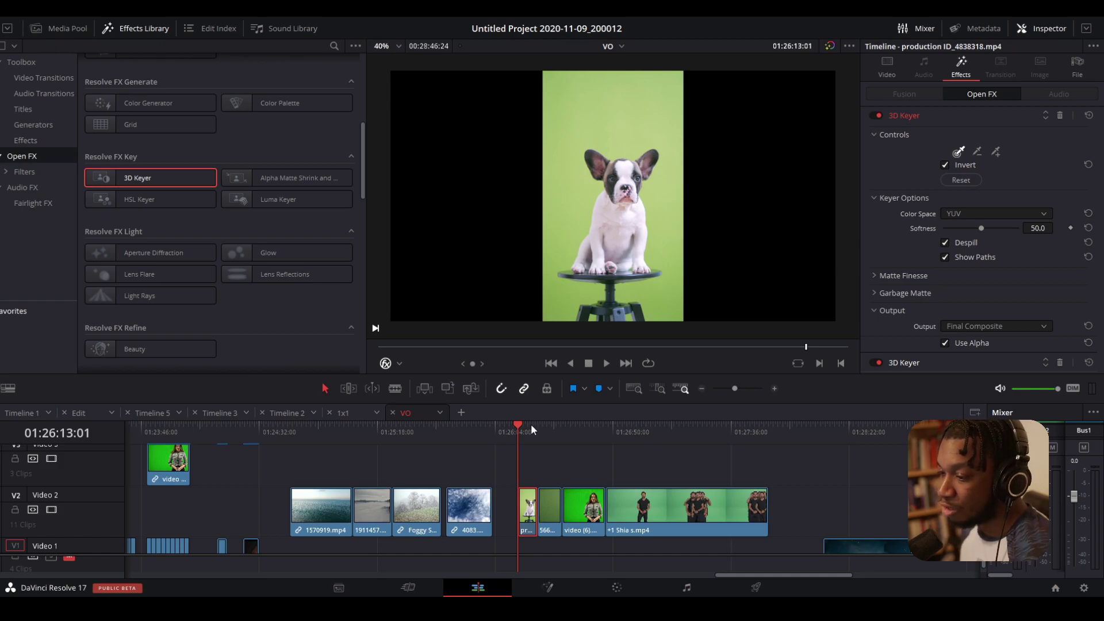
pyautogui.moveTo(519, 426); pyautogui.dragTo(521, 469)
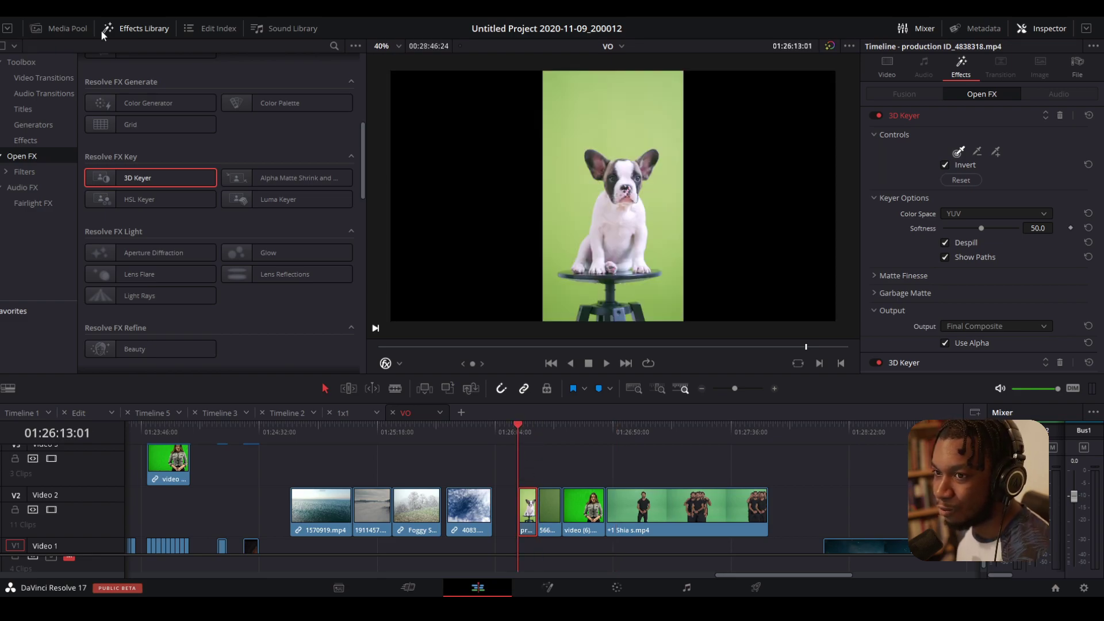
pyautogui.click(139, 27)
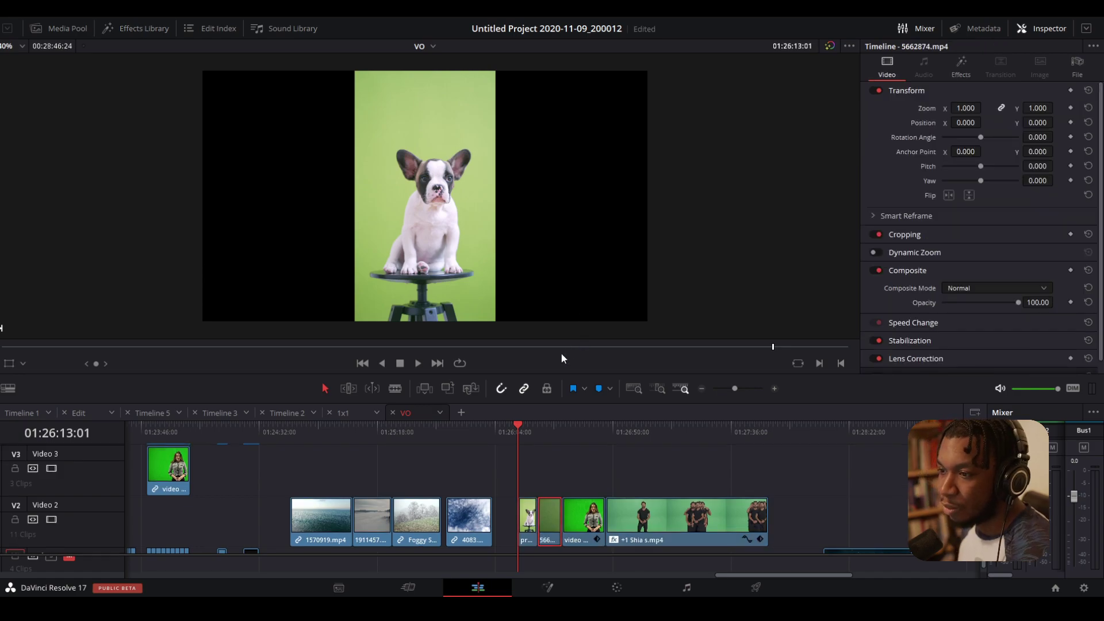
# - Show the dog clip's effect settings and switch the viewer to Open FX Overlay
pyautogui.click(532, 515)
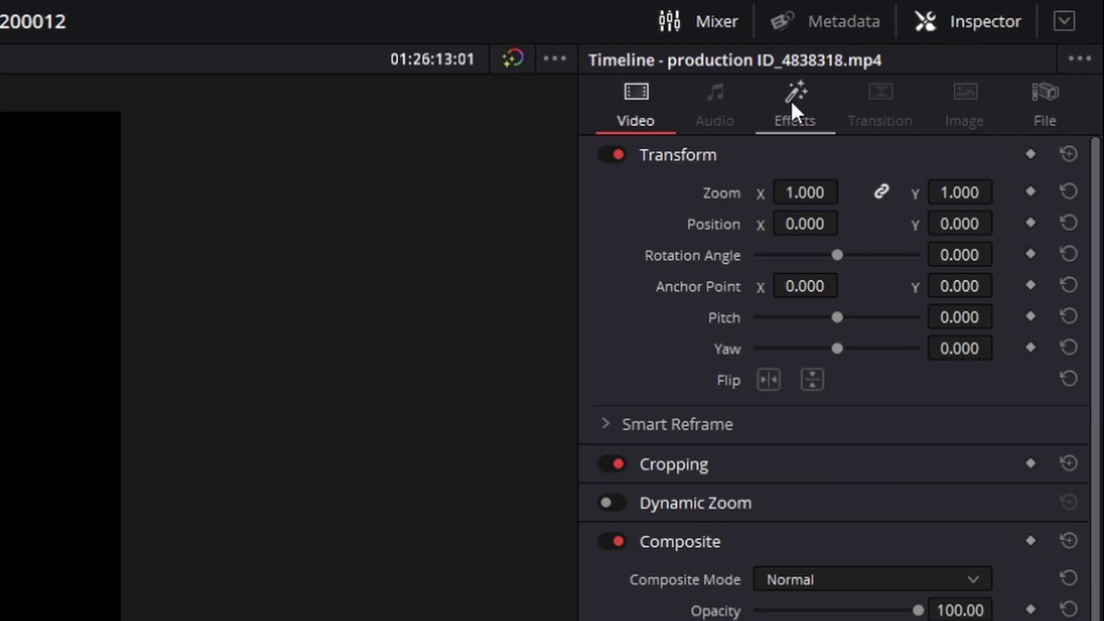
pyautogui.click(791, 100)
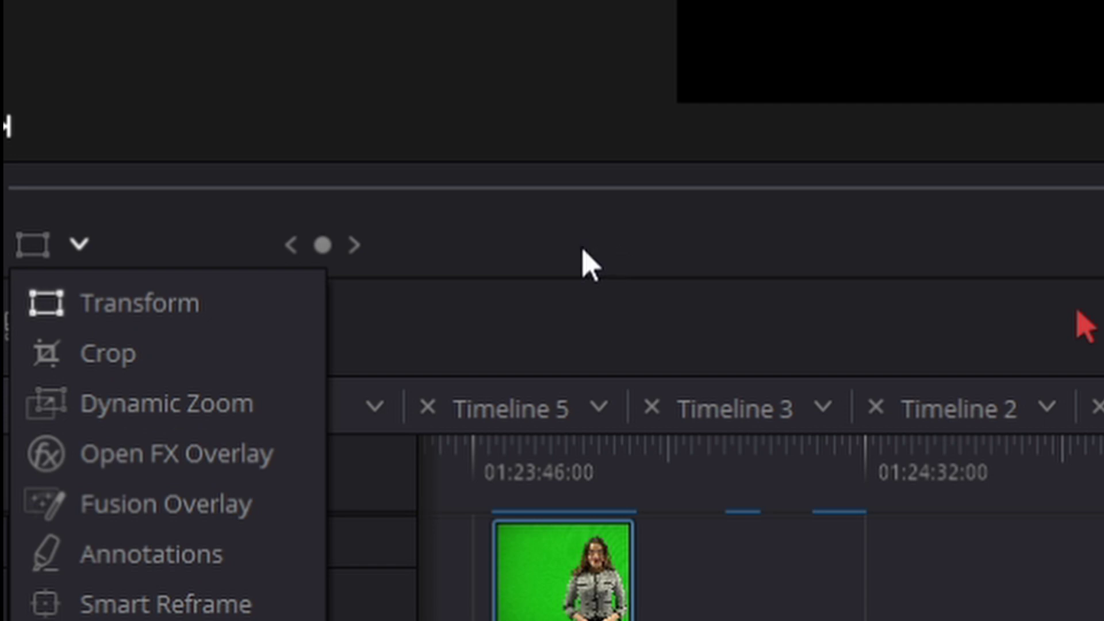
pyautogui.click(172, 466)
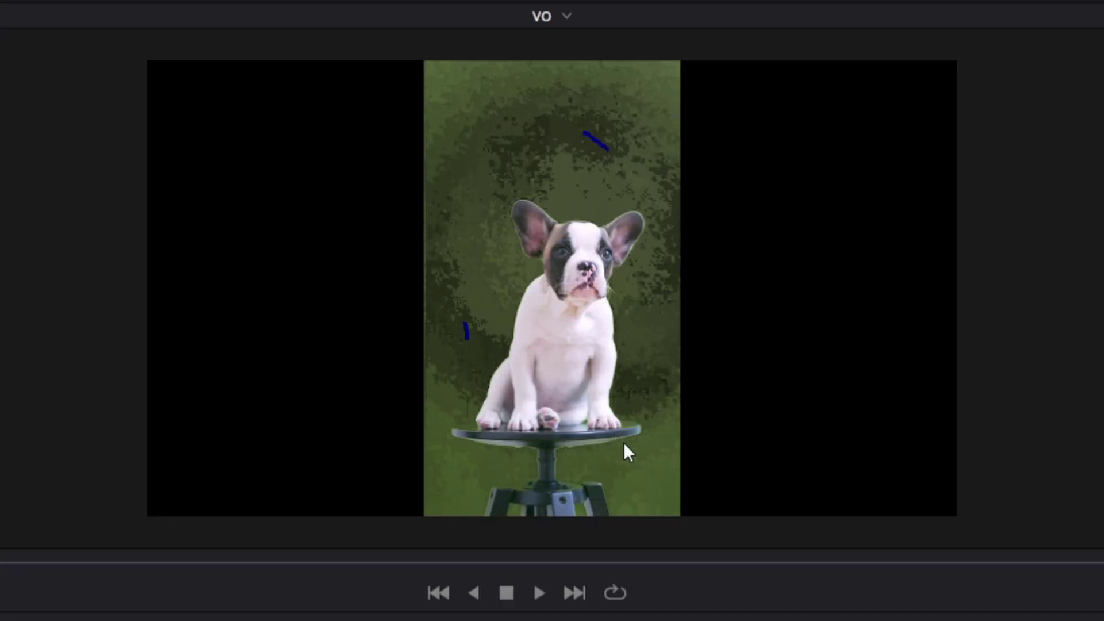
# - Sample the green background with short 3D Keyer strokes above, beside and below the dog
pyautogui.moveTo(473, 288); pyautogui.dragTo(477, 296)
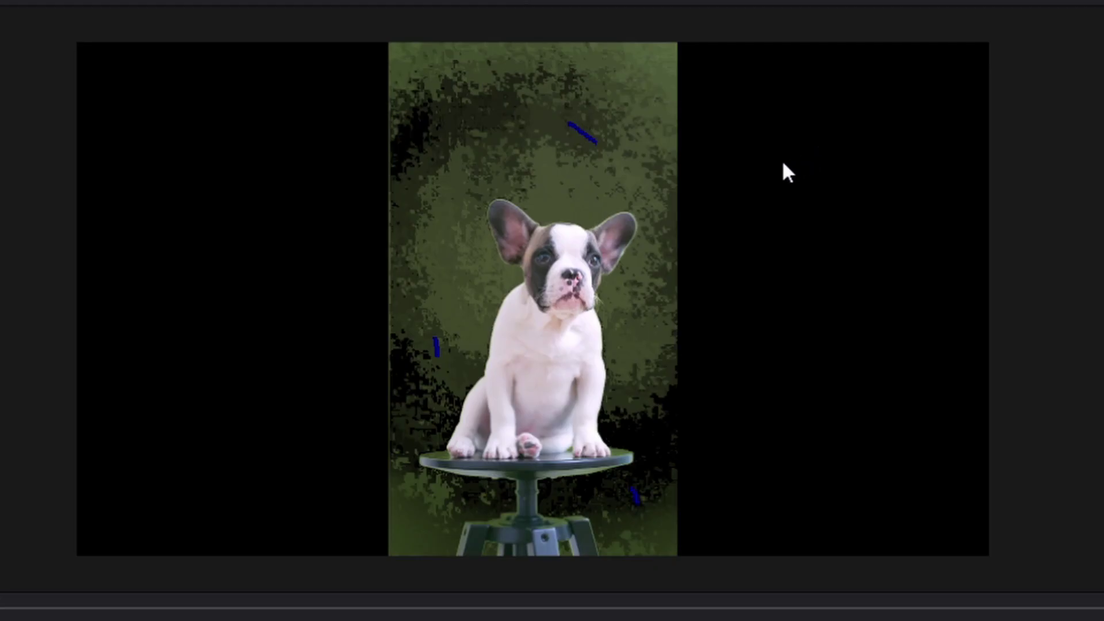
pyautogui.moveTo(587, 99); pyautogui.dragTo(601, 111)
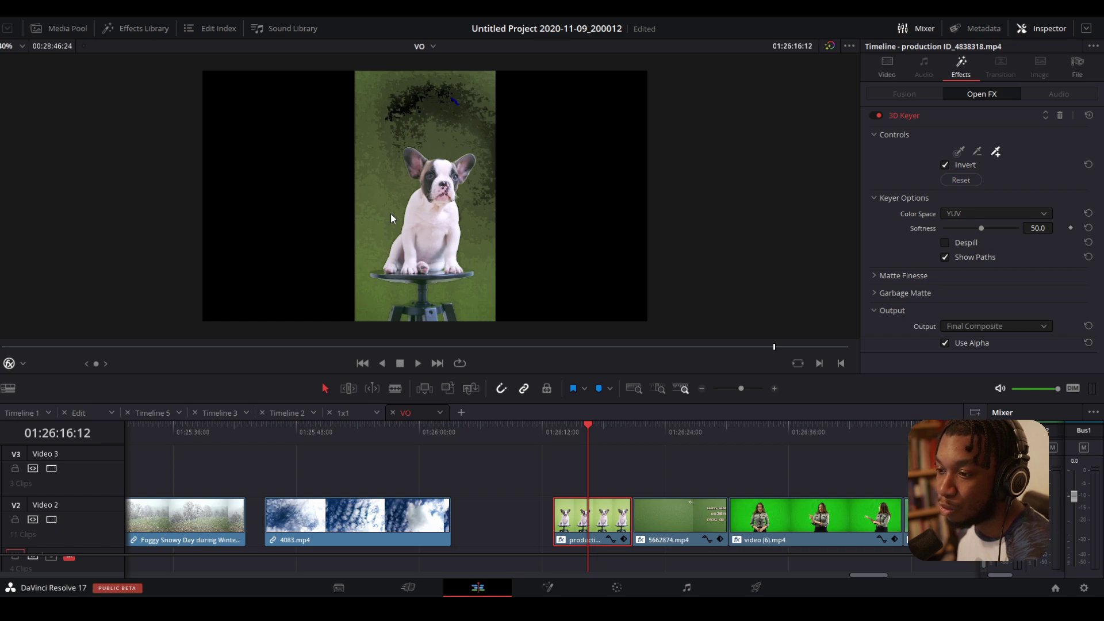
pyautogui.moveTo(389, 206); pyautogui.dragTo(391, 215)
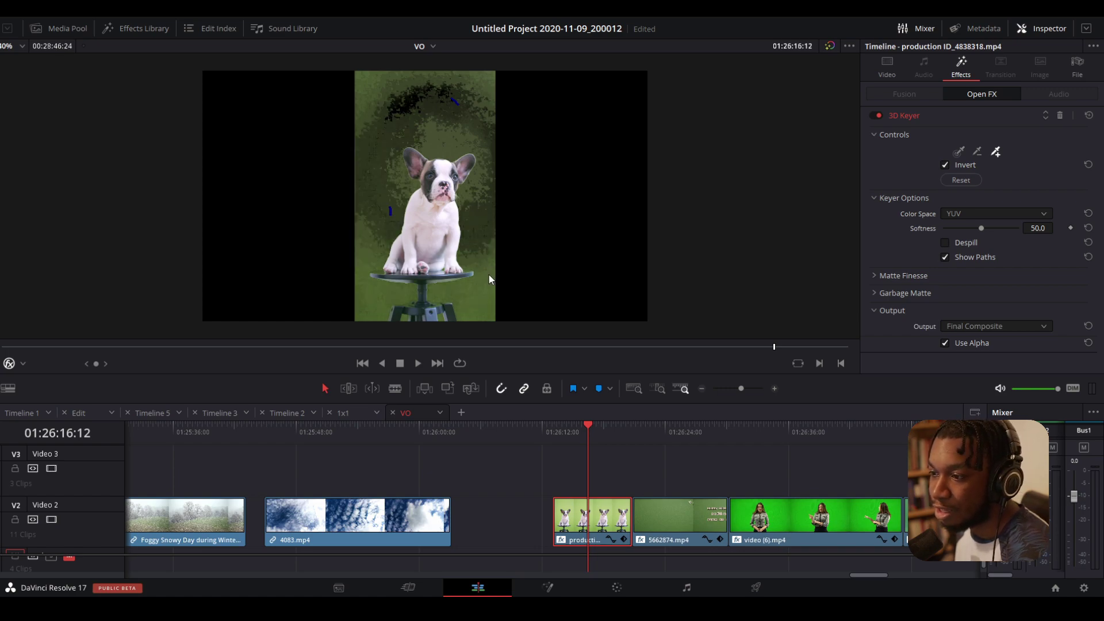
pyautogui.moveTo(483, 271); pyautogui.dragTo(486, 279)
pyautogui.moveTo(375, 306); pyautogui.dragTo(371, 314)
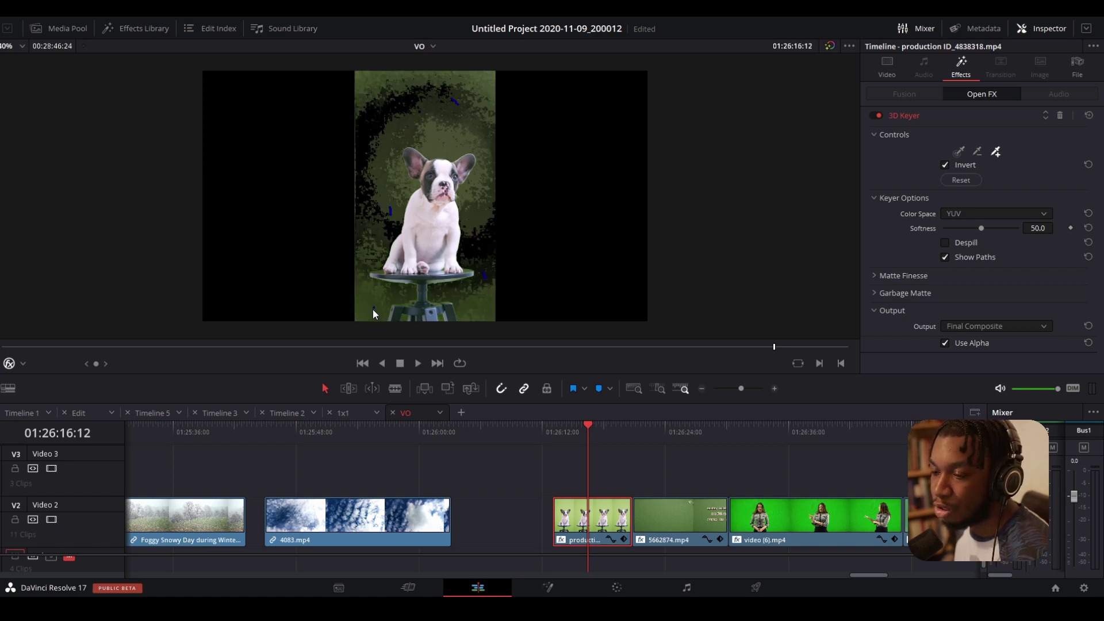
pyautogui.moveTo(591, 568); pyautogui.dragTo(599, 575)
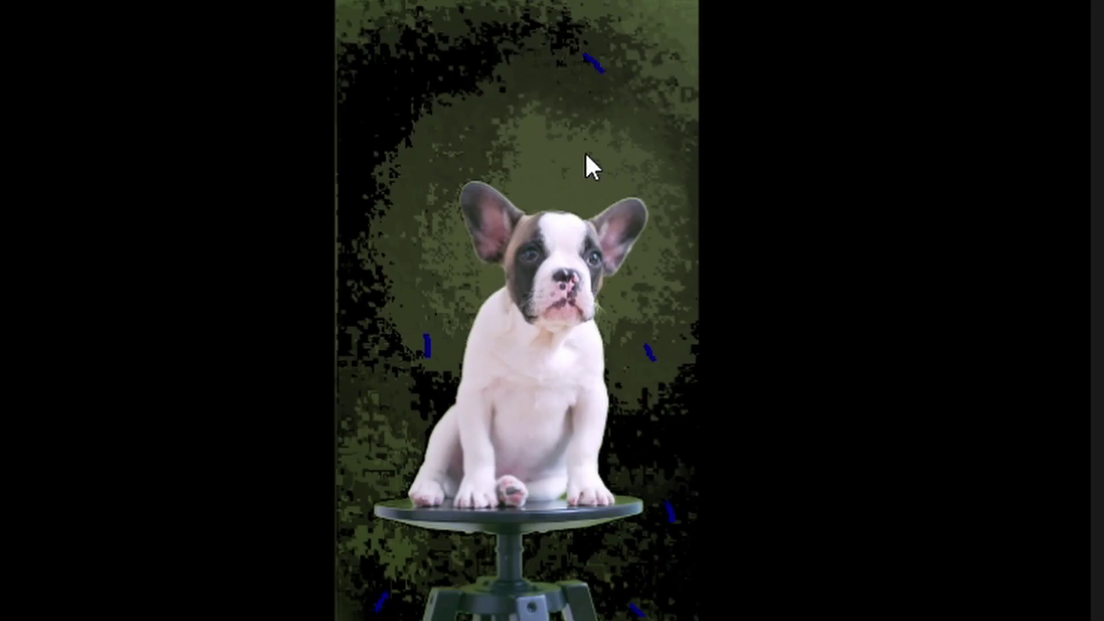
# - Restart the key with a stroke above the dog's head, and add strokes beside the dog and in the frame's corners
pyautogui.moveTo(452, 138); pyautogui.dragTo(456, 142)
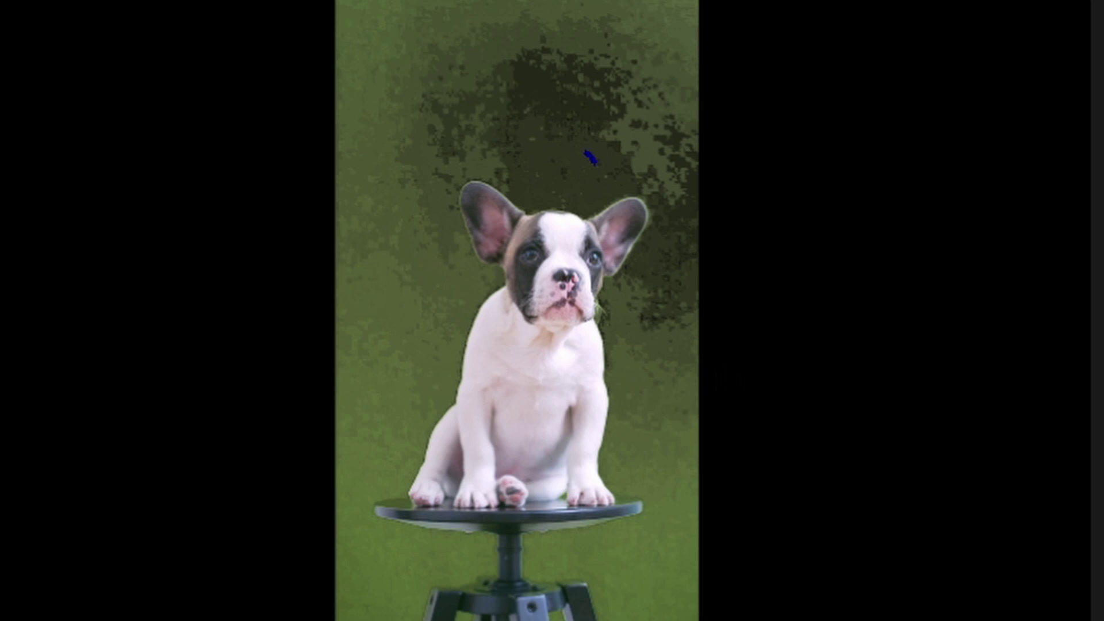
pyautogui.moveTo(634, 382); pyautogui.dragTo(648, 394)
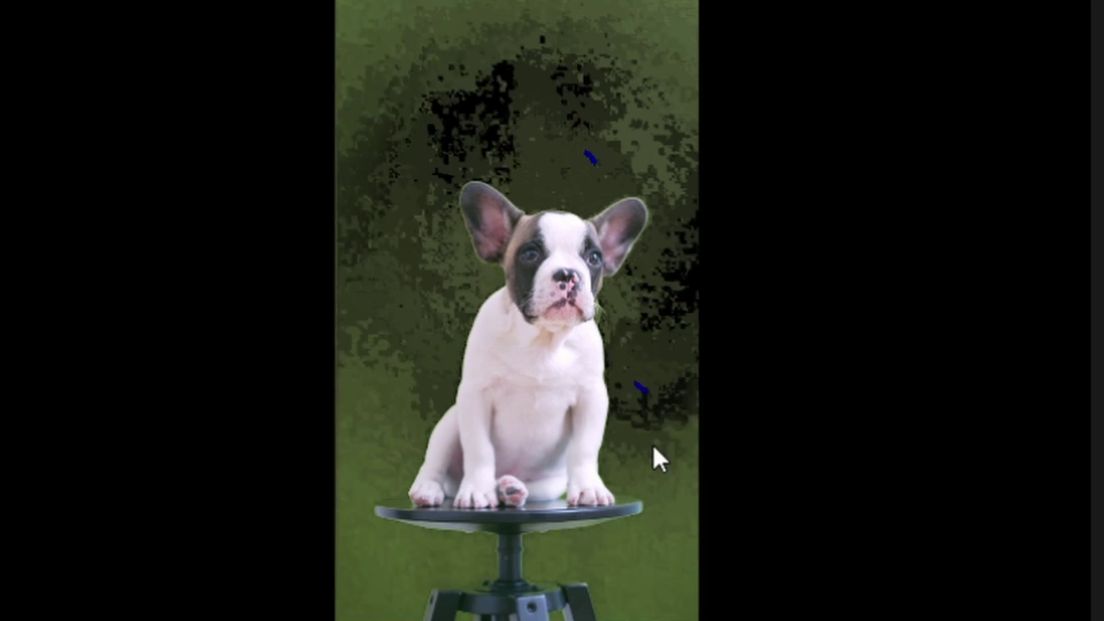
pyautogui.moveTo(636, 592); pyautogui.dragTo(646, 604)
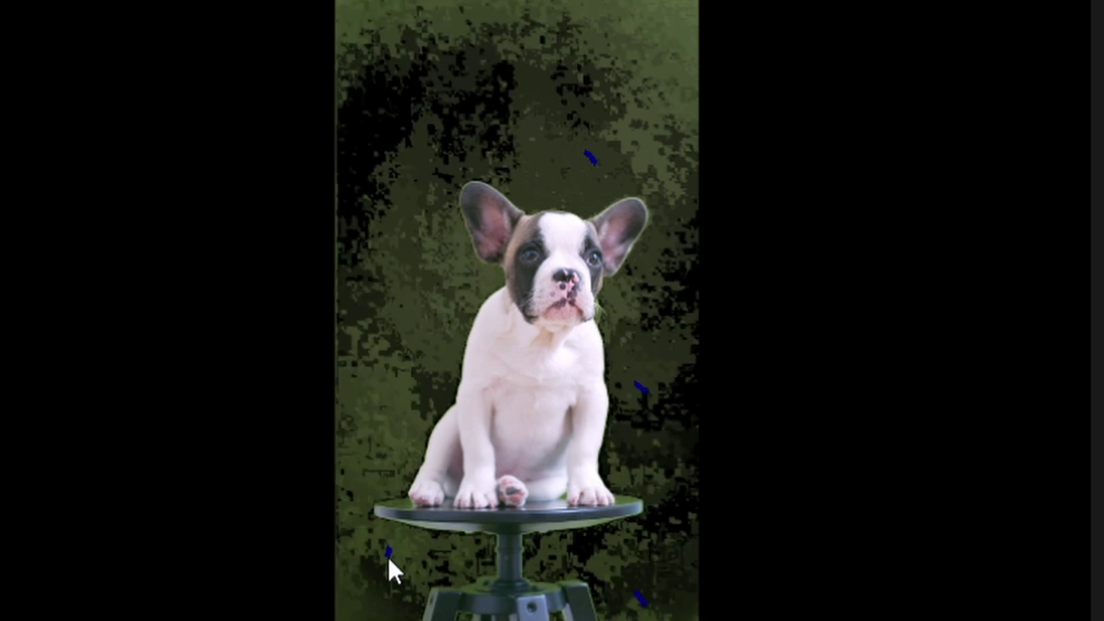
pyautogui.moveTo(389, 556); pyautogui.dragTo(387, 566)
pyautogui.moveTo(365, 13); pyautogui.dragTo(371, 20)
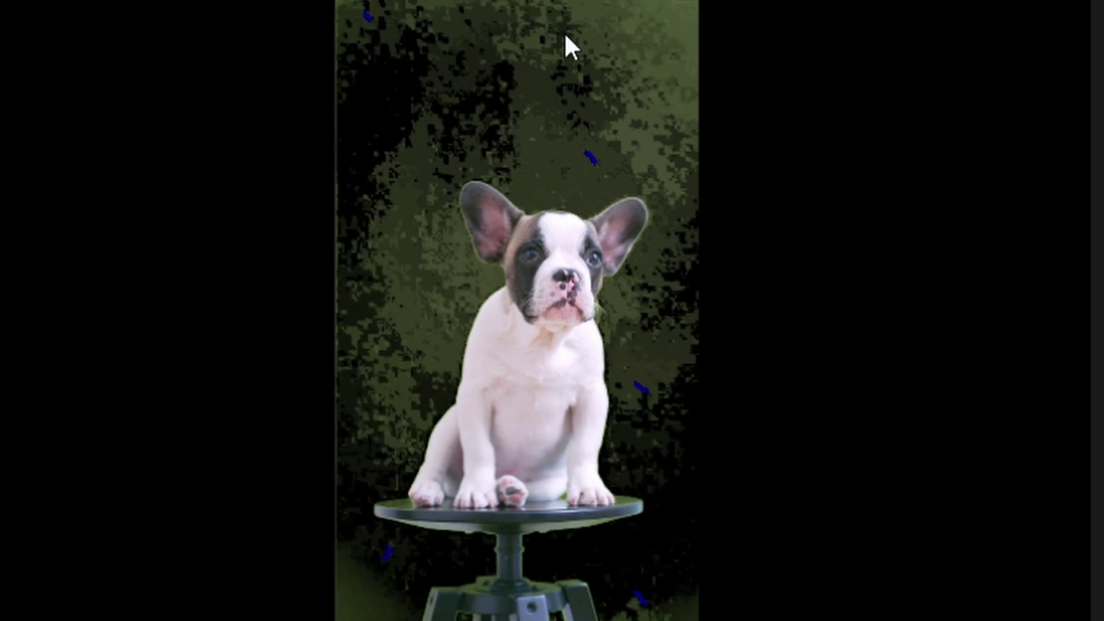
pyautogui.moveTo(377, 605); pyautogui.dragTo(364, 615)
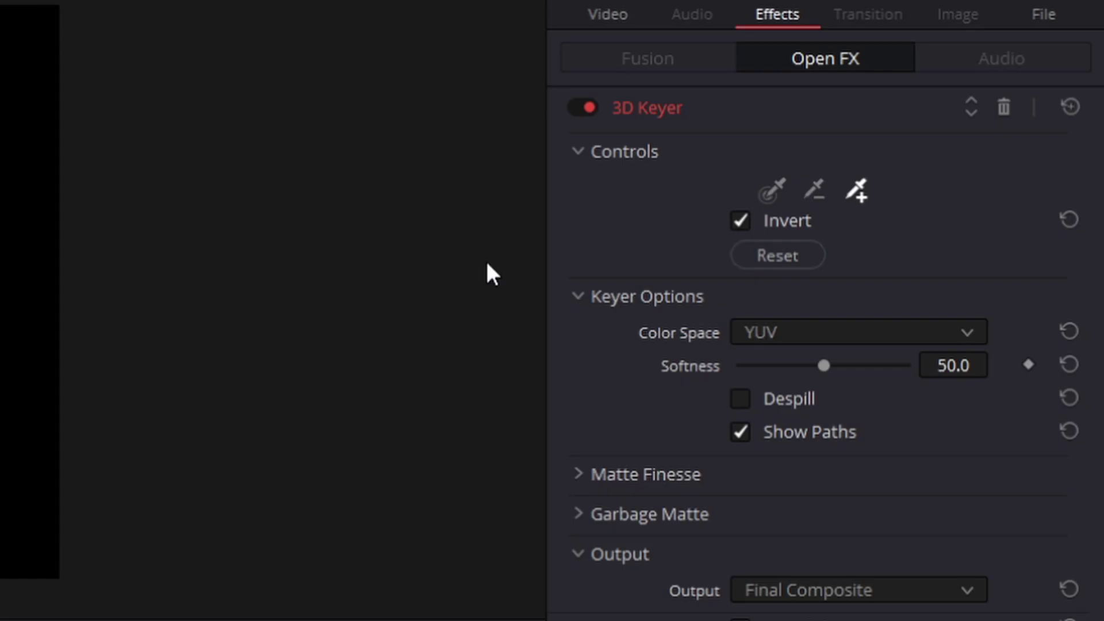
# - Subtract color from the key with strokes across the green background on both sides of the dog
pyautogui.click(815, 198)
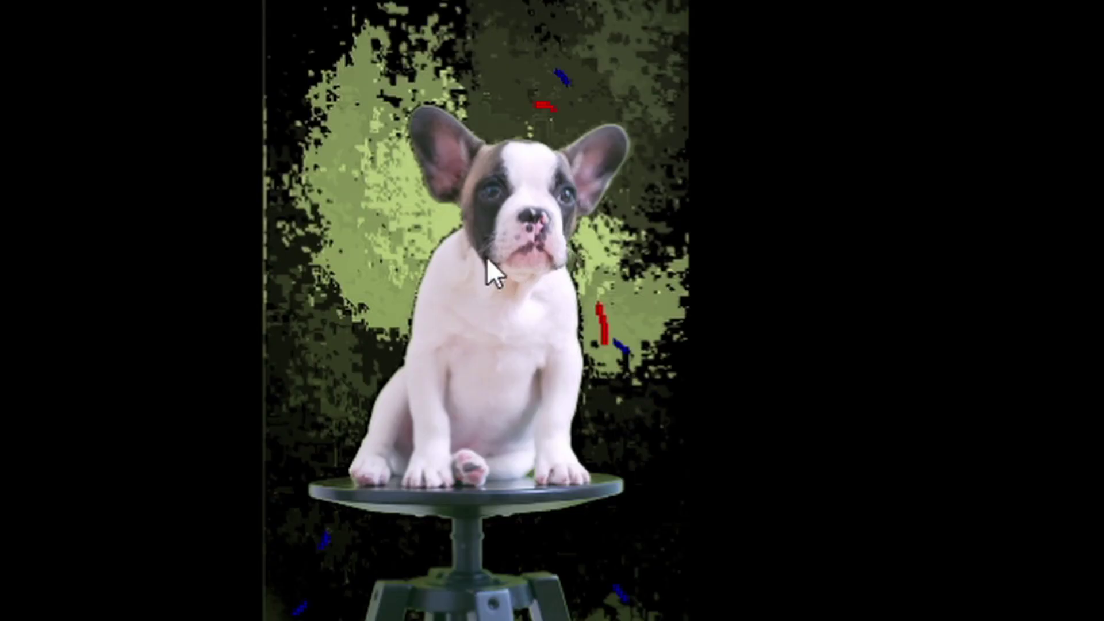
pyautogui.moveTo(368, 220); pyautogui.dragTo(388, 247)
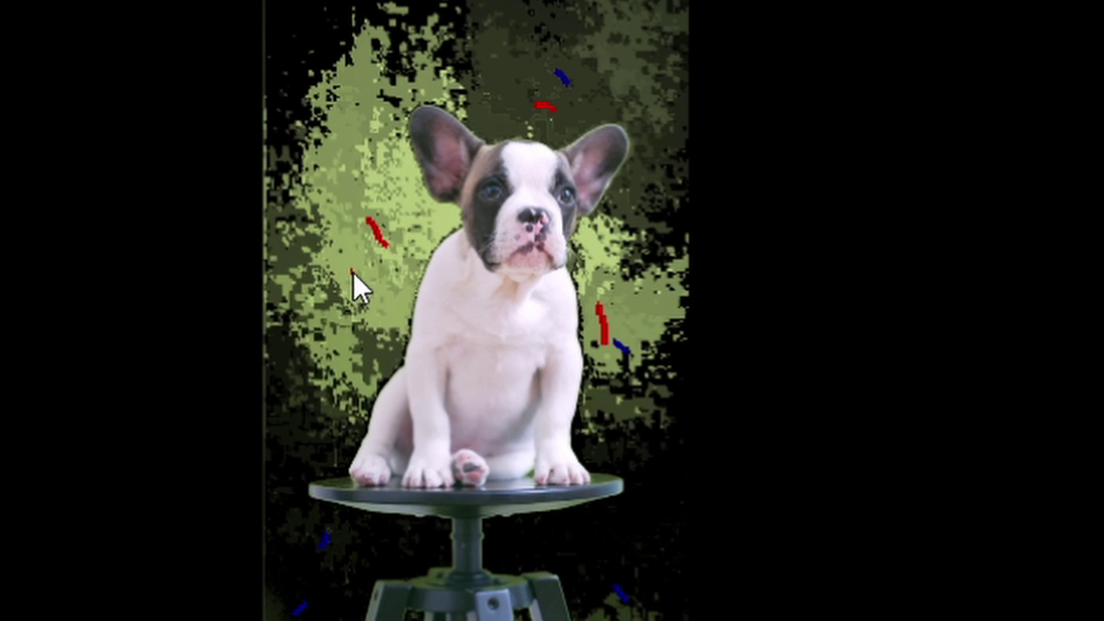
pyautogui.moveTo(345, 351); pyautogui.dragTo(339, 382)
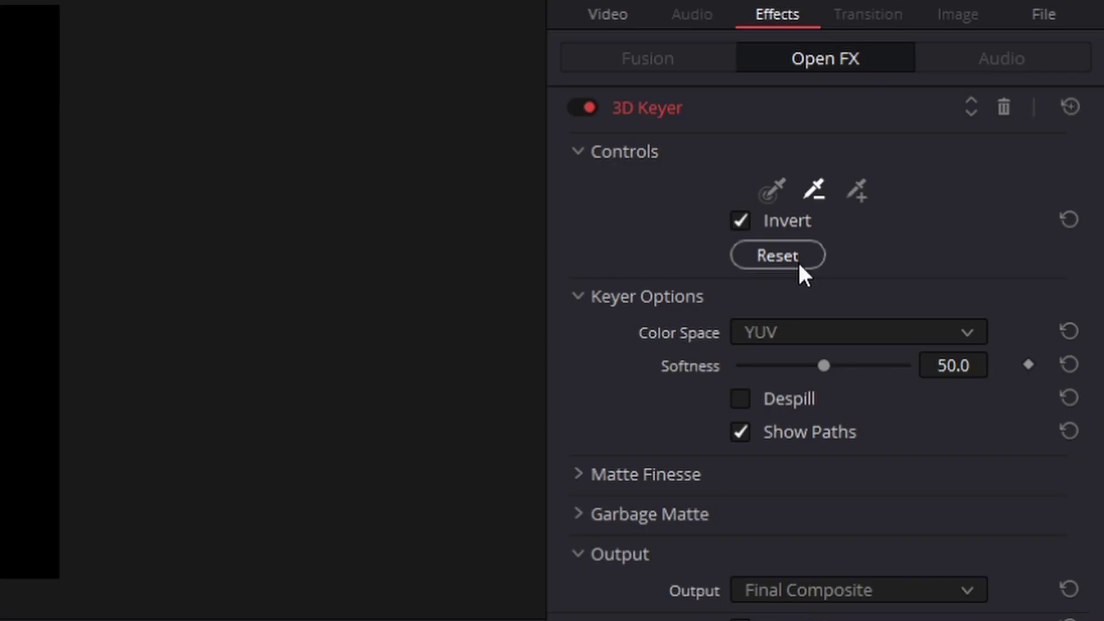
# - Resample the key with a new stroke beside the dog's ear, and add strokes over the remaining green patches around the dog
pyautogui.click(775, 195)
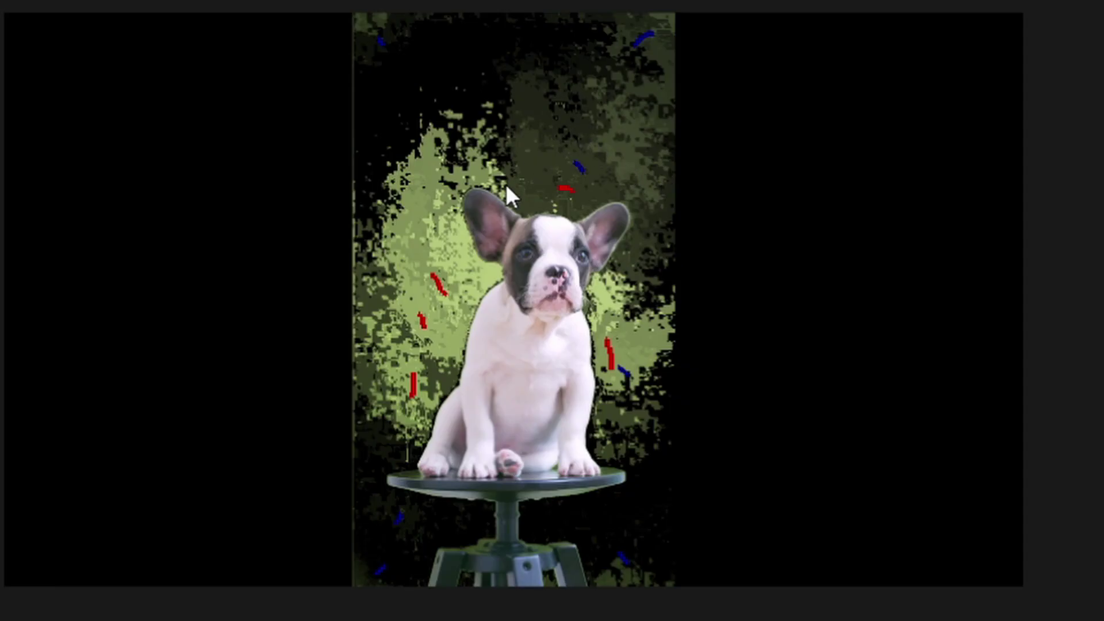
pyautogui.moveTo(450, 242); pyautogui.dragTo(455, 256)
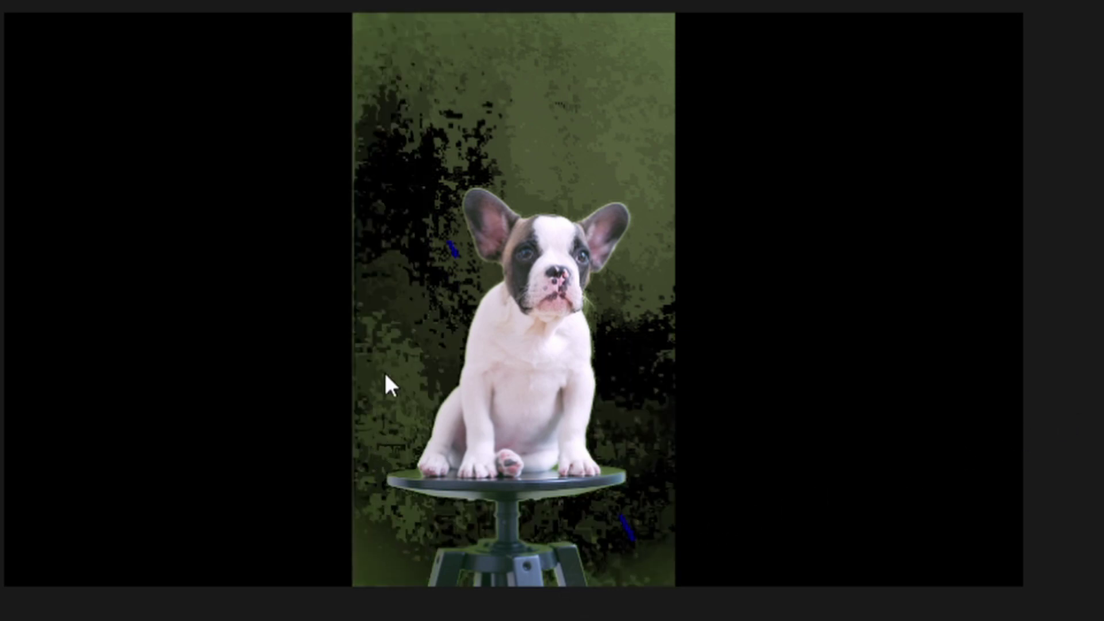
pyautogui.moveTo(386, 375); pyautogui.dragTo(388, 389)
pyautogui.moveTo(626, 94); pyautogui.dragTo(612, 107)
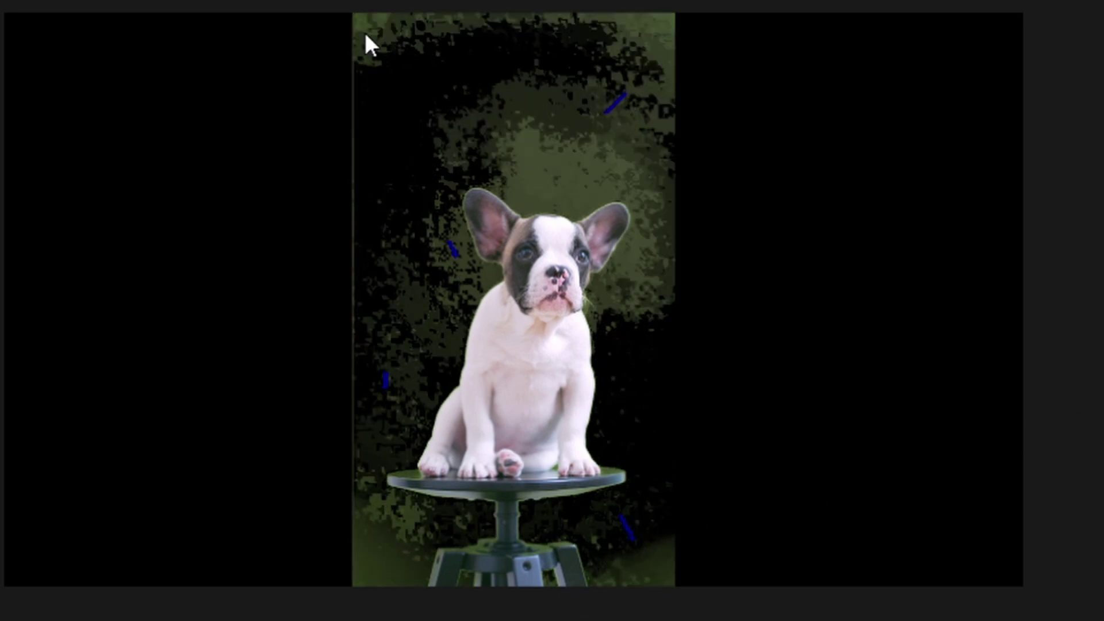
pyautogui.moveTo(366, 31); pyautogui.dragTo(364, 12)
pyautogui.moveTo(597, 164); pyautogui.dragTo(616, 179)
pyautogui.moveTo(397, 564); pyautogui.dragTo(386, 577)
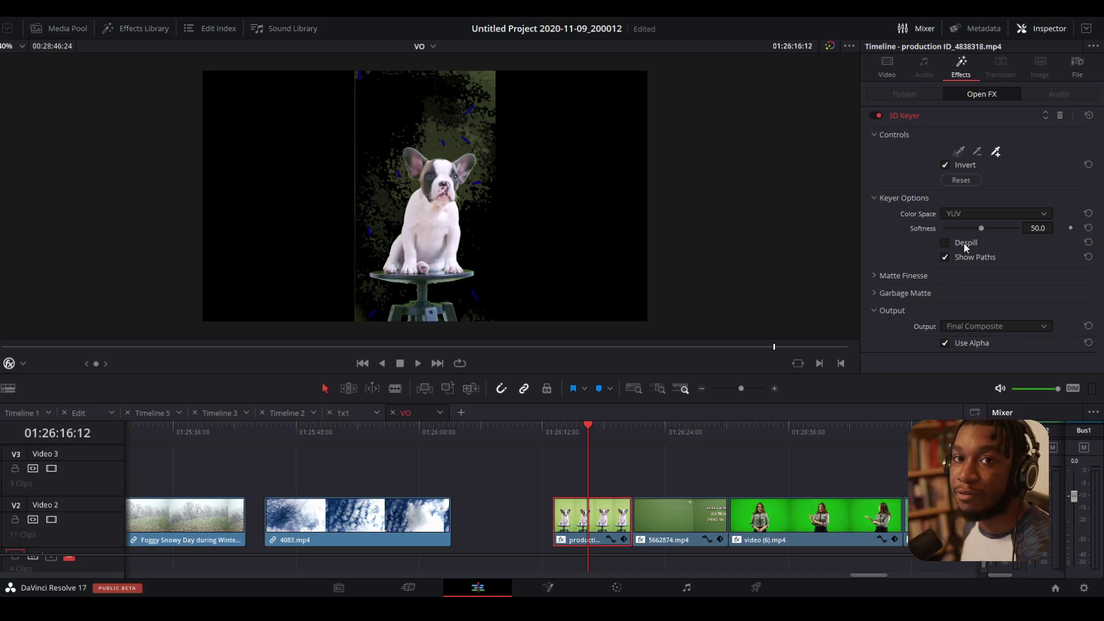
# - Turn off the viewer's Open FX Overlay while viewing the woman clip, and return the playhead to the dog clip
pyautogui.moveTo(789, 430); pyautogui.dragTo(793, 433)
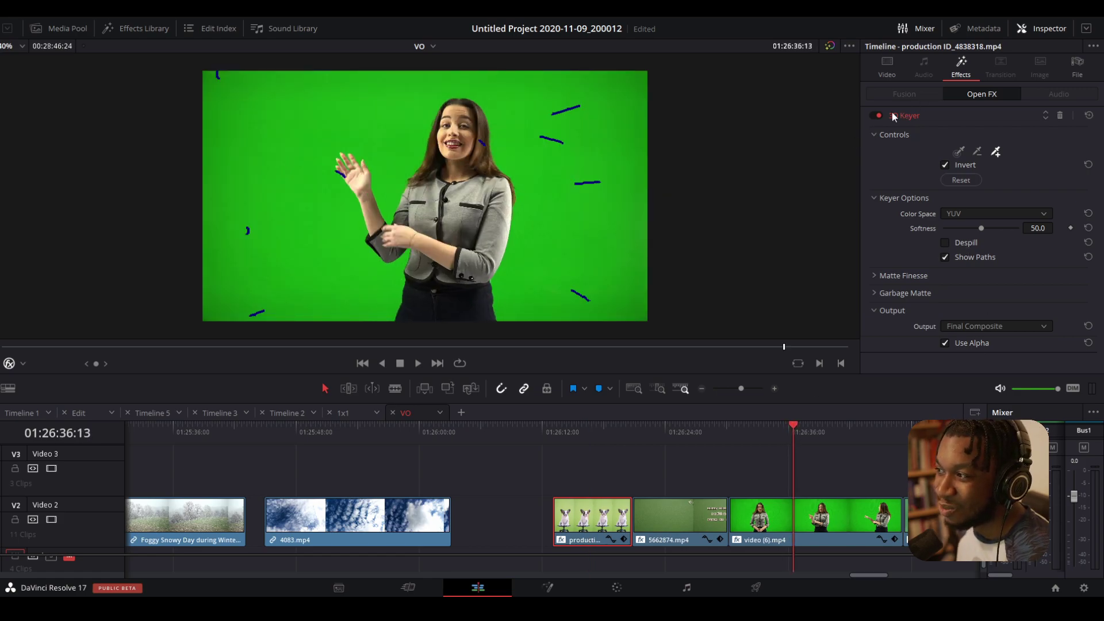
pyautogui.click(9, 363)
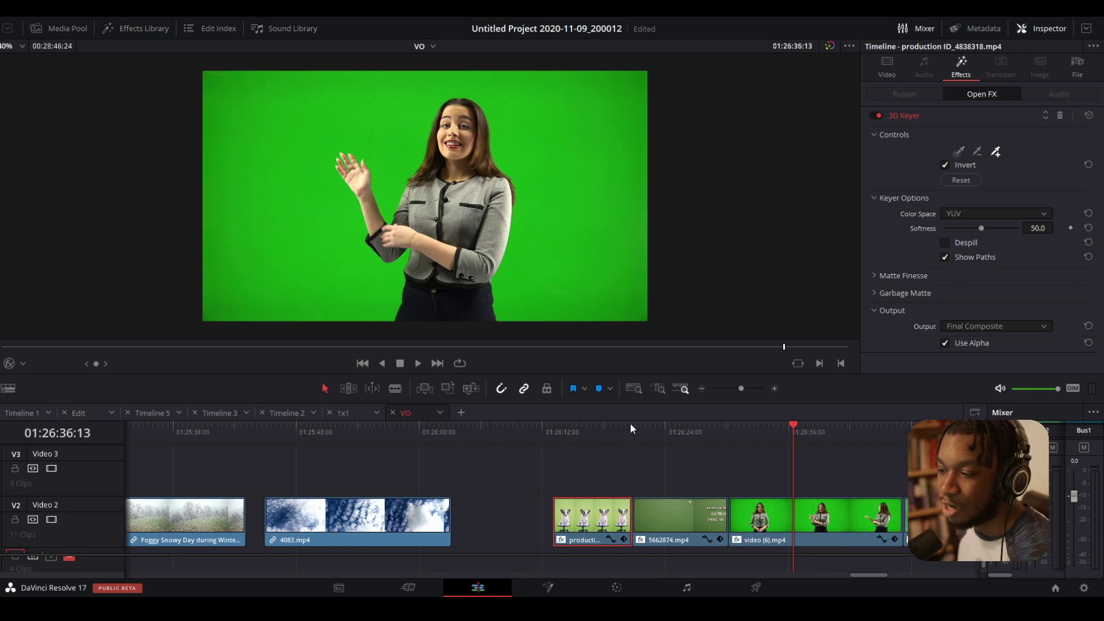
pyautogui.click(591, 433)
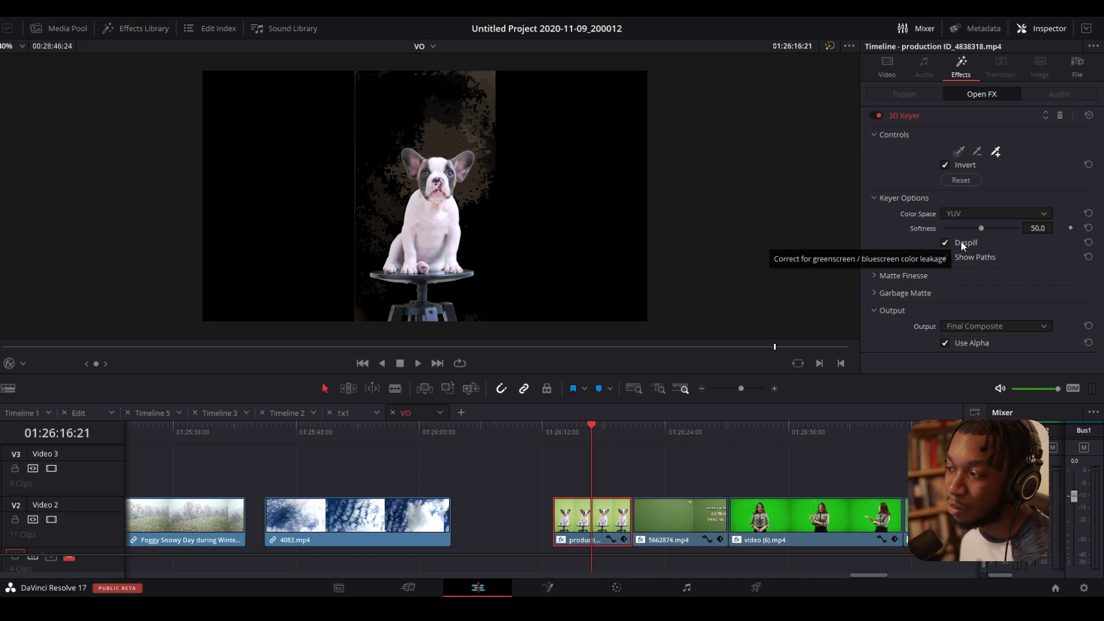
# - Turn off Despill in the dog clip's 3D Keyer and expand the Matte Finesse settings down to the output options
pyautogui.click(946, 256)
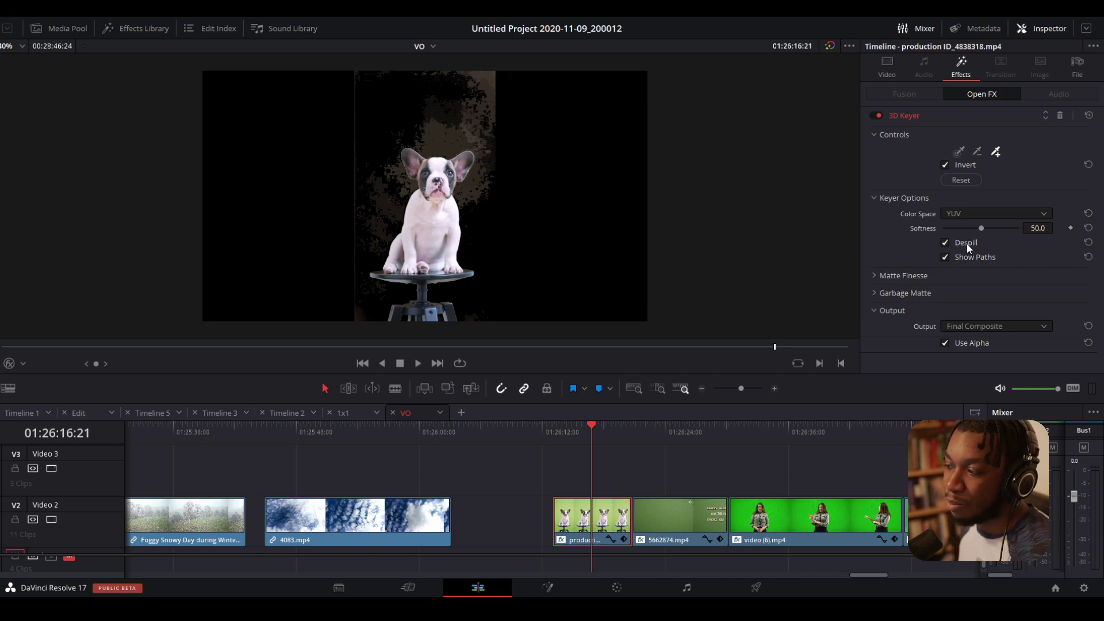
pyautogui.click(967, 244)
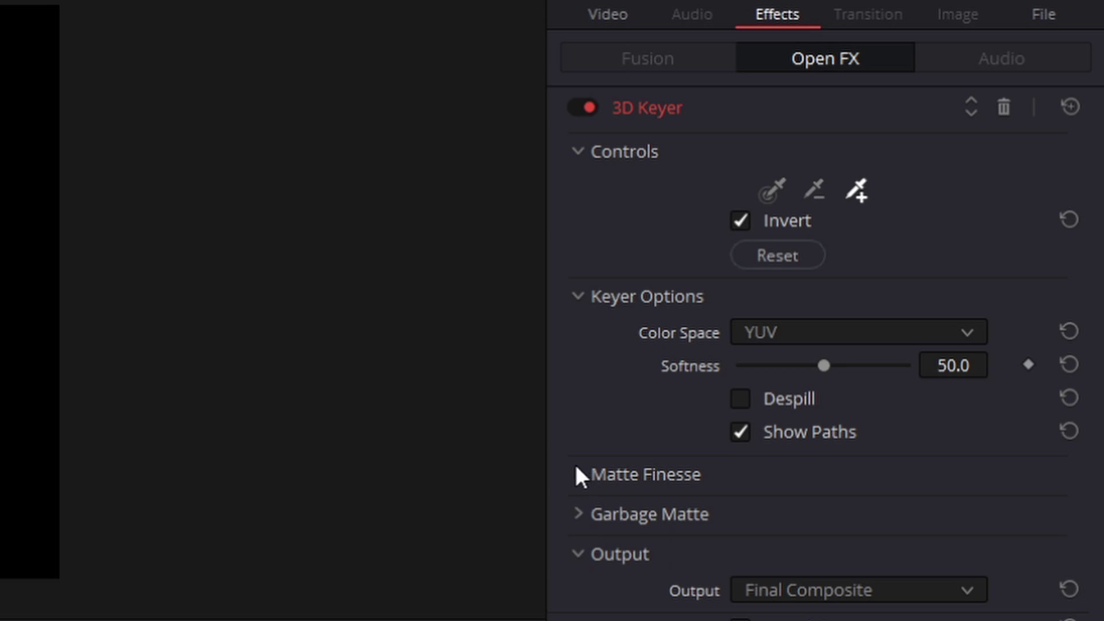
pyautogui.click(874, 276)
pyautogui.scroll(-4, 575, 464)
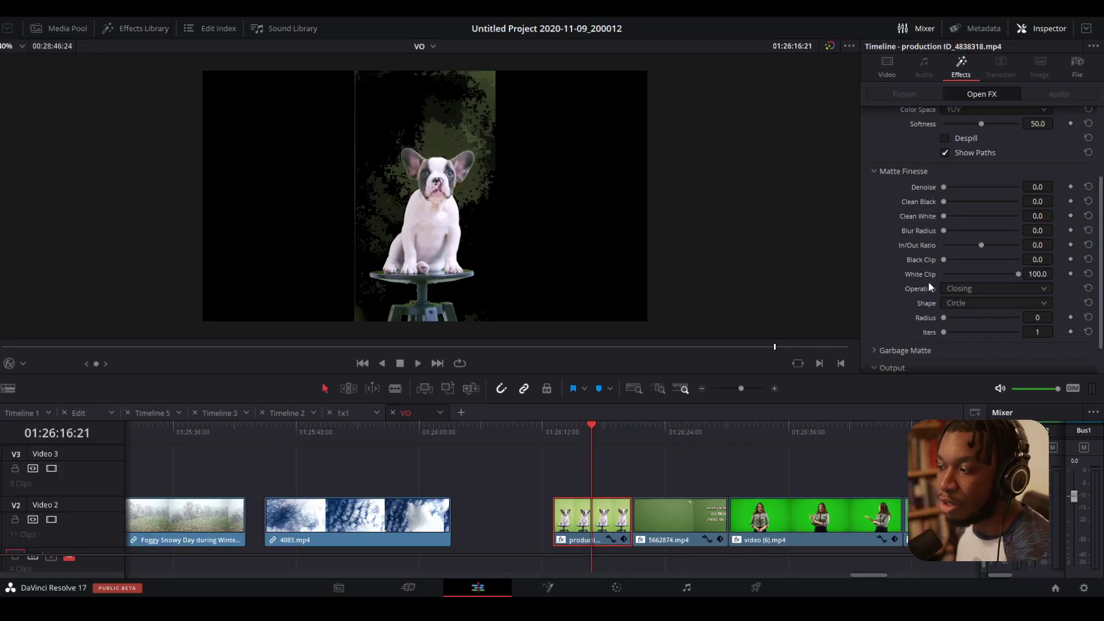
pyautogui.scroll(-1, 892, 234)
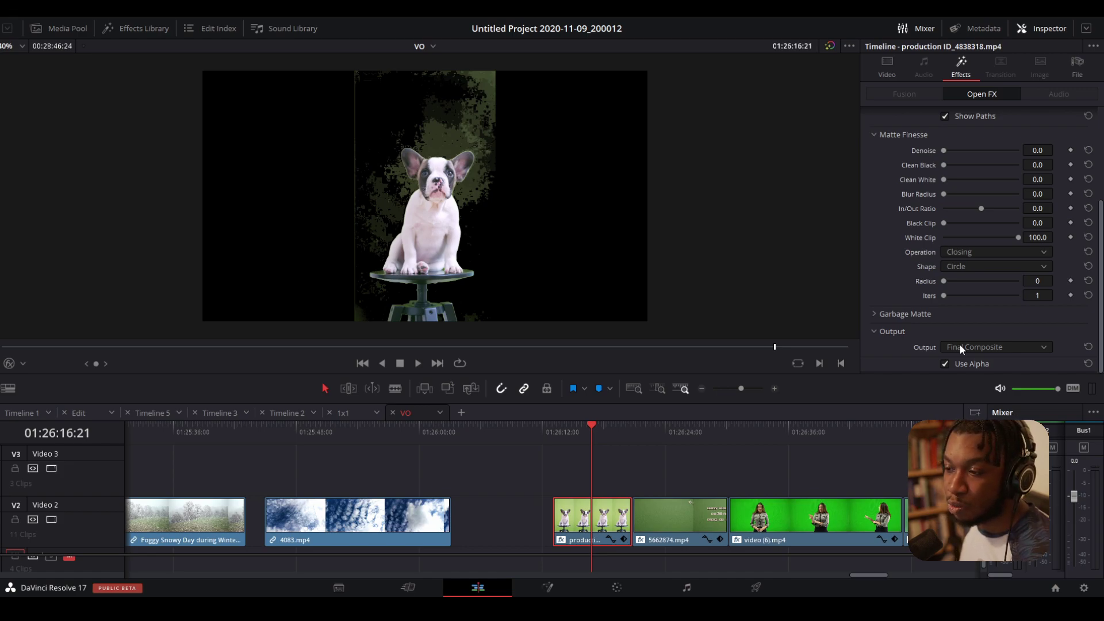
pyautogui.scroll(-1, 476, 477)
# - Place the 1911457.mp4 clip on Video 1 beneath the dog clip as its background, and select the dog clip
pyautogui.hscroll(-3, 495, 460)
pyautogui.hscroll(1, 454, 469)
pyautogui.hscroll(-3, 392, 471)
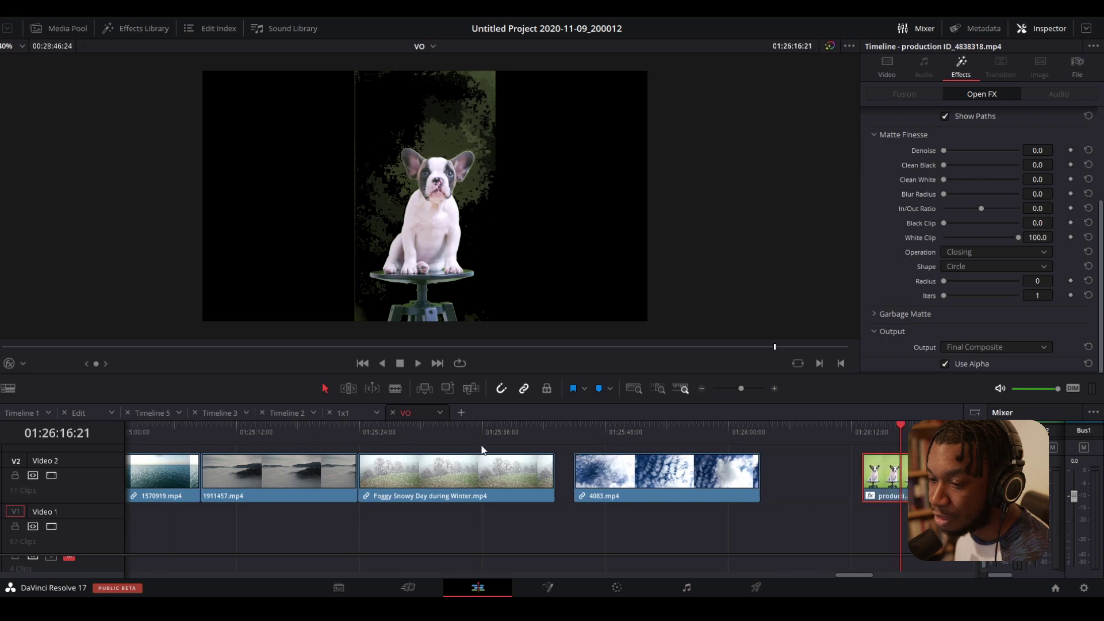
pyautogui.moveTo(265, 478); pyautogui.dragTo(844, 548)
pyautogui.hscroll(6, 704, 481)
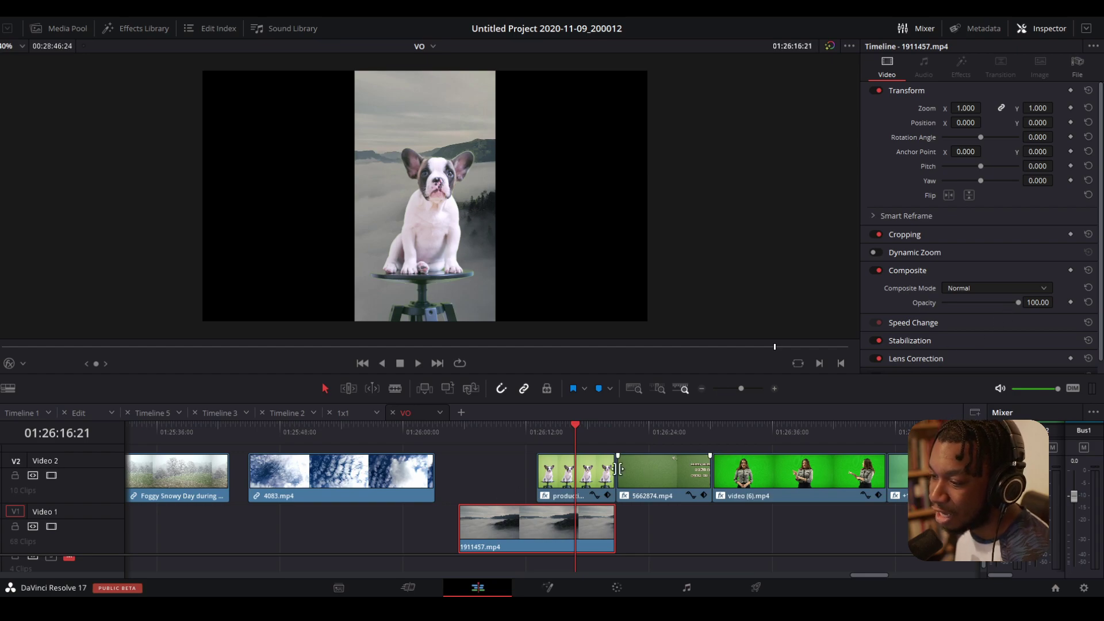
pyautogui.click(566, 477)
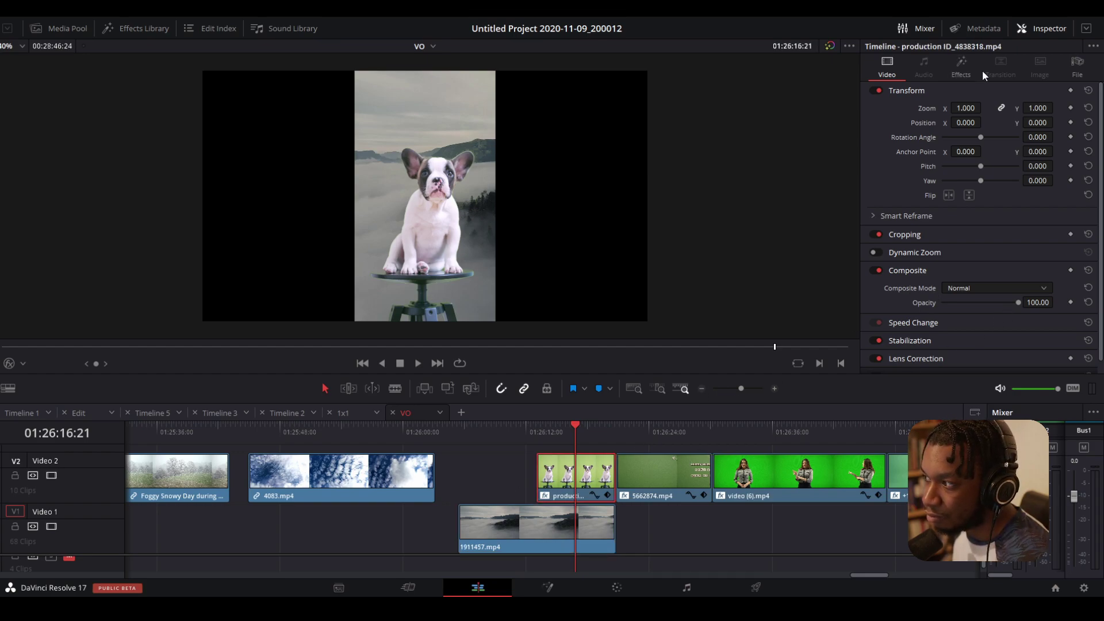
# - Show the dog clip's 3D Keyer settings and set the output to Alpha Highlight, followed by Alpha Highlight B/W
pyautogui.click(963, 68)
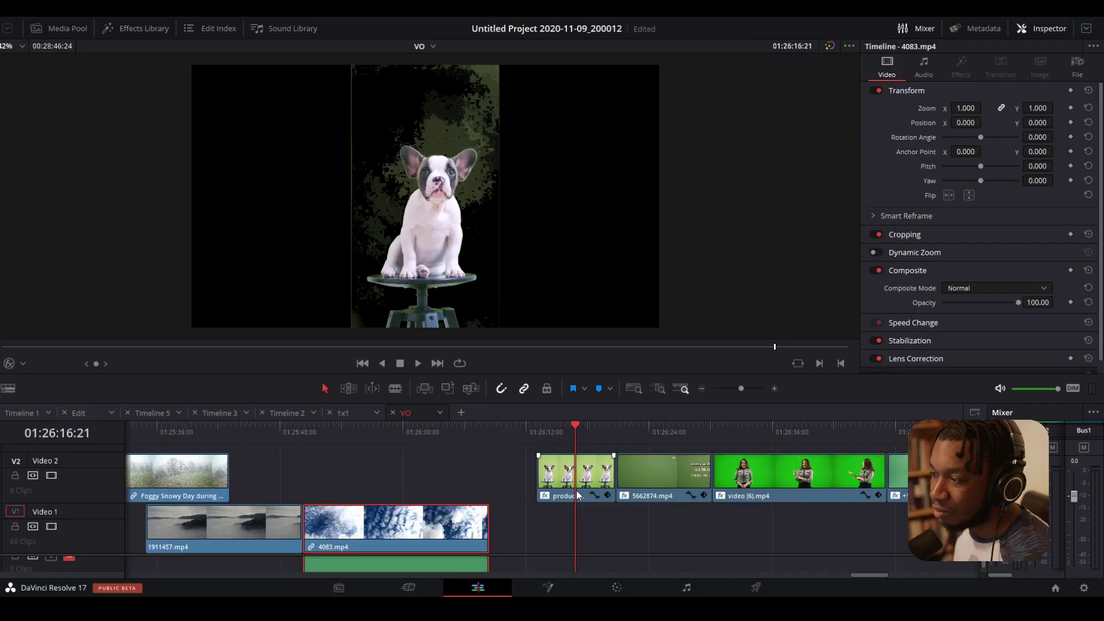
pyautogui.click(576, 489)
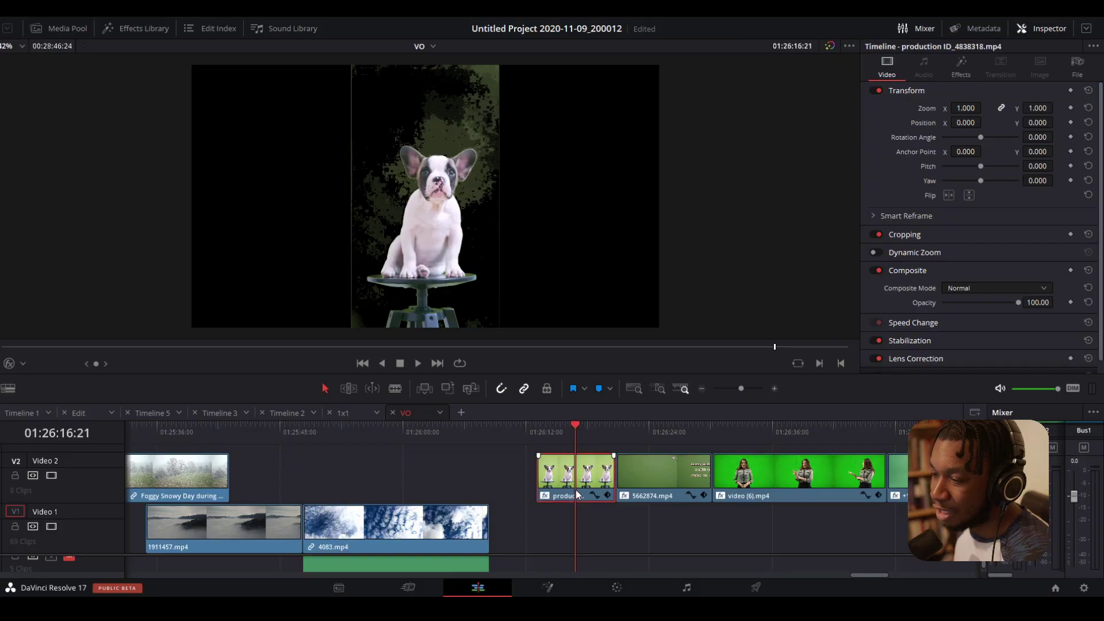
pyautogui.click(959, 68)
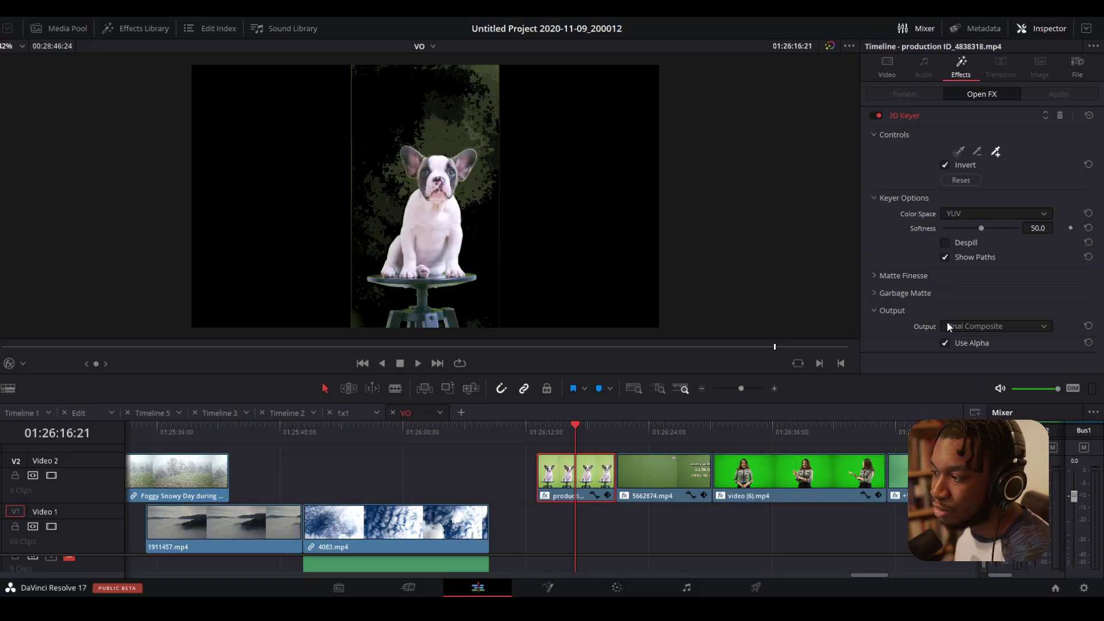
pyautogui.click(965, 326)
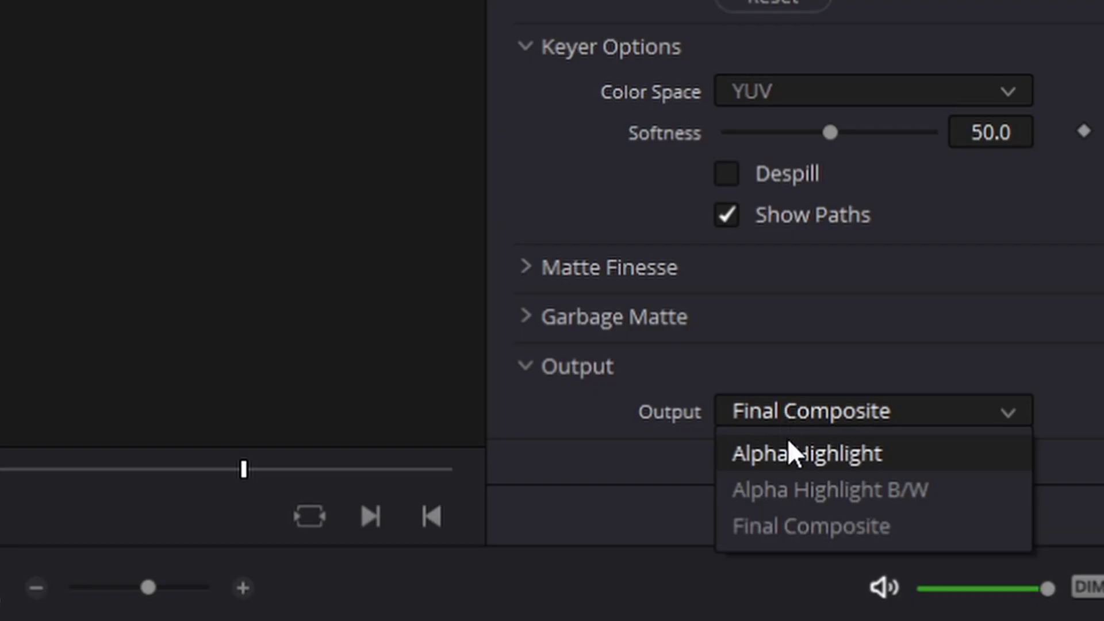
pyautogui.click(793, 446)
pyautogui.click(796, 414)
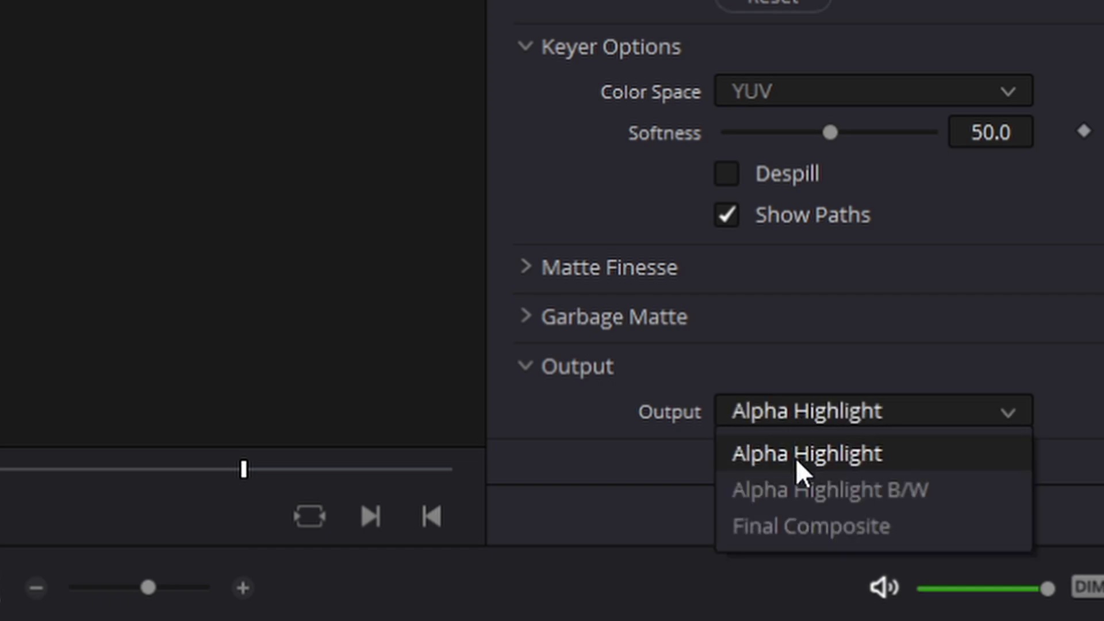
pyautogui.click(796, 478)
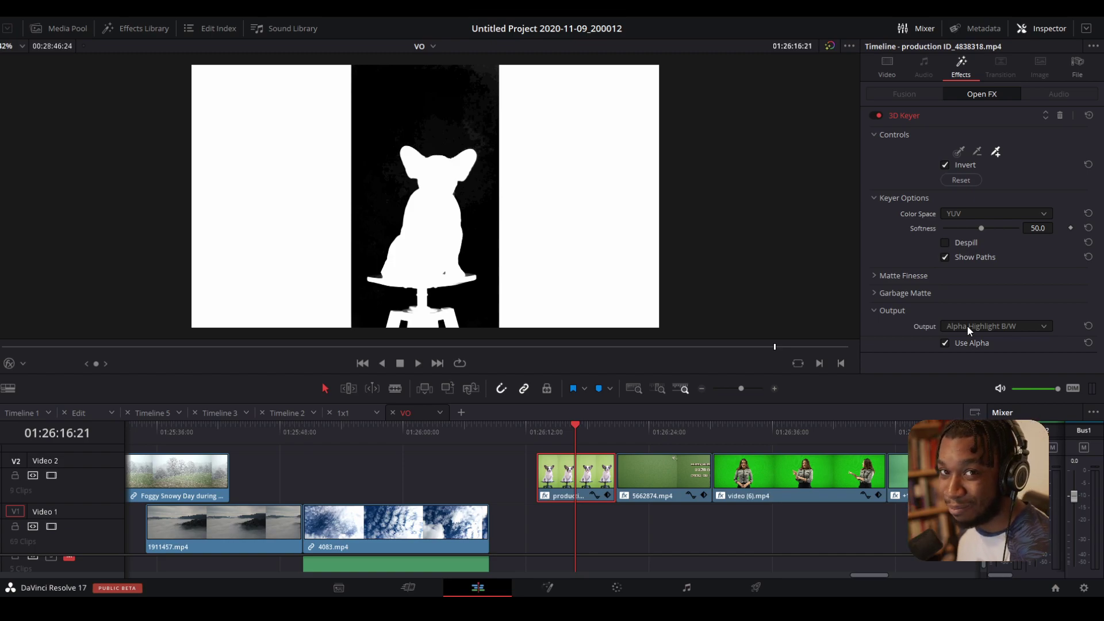
# - Compare the Final Composite and Alpha Highlight B/W outputs, examining the leftover background above the dog's head
pyautogui.click(1003, 327)
pyautogui.click(986, 362)
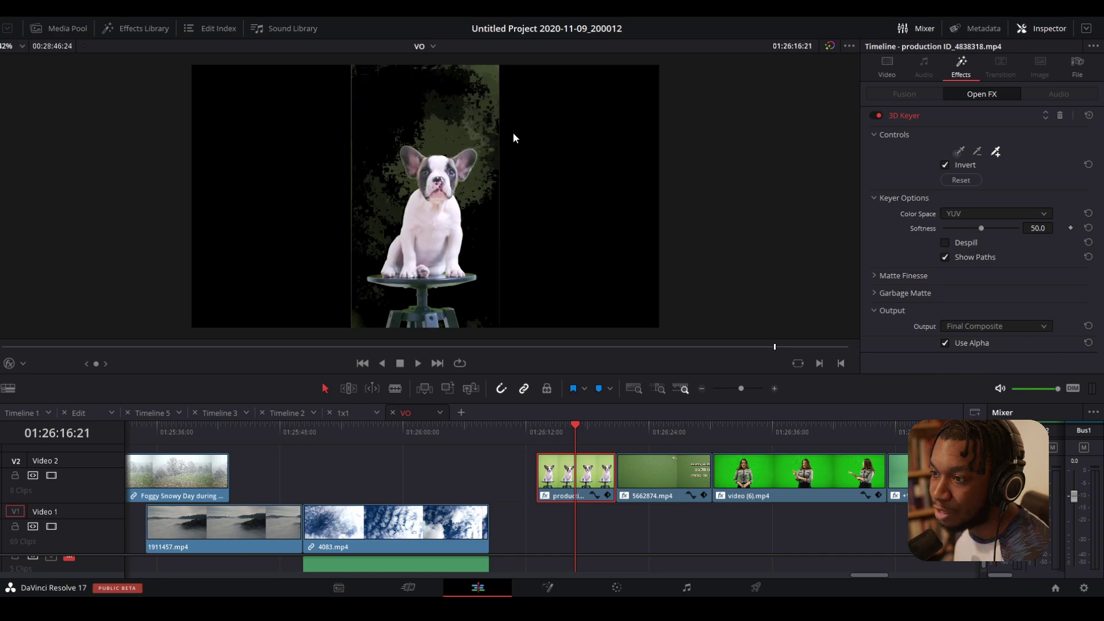
pyautogui.click(998, 326)
pyautogui.click(987, 354)
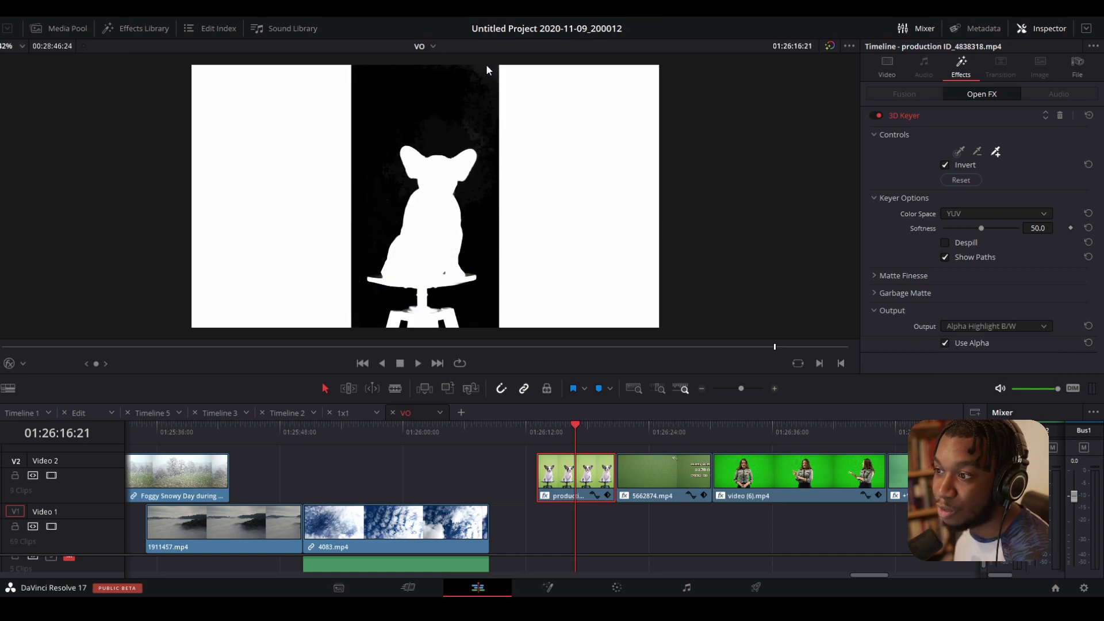
pyautogui.scroll(8, 489, 92)
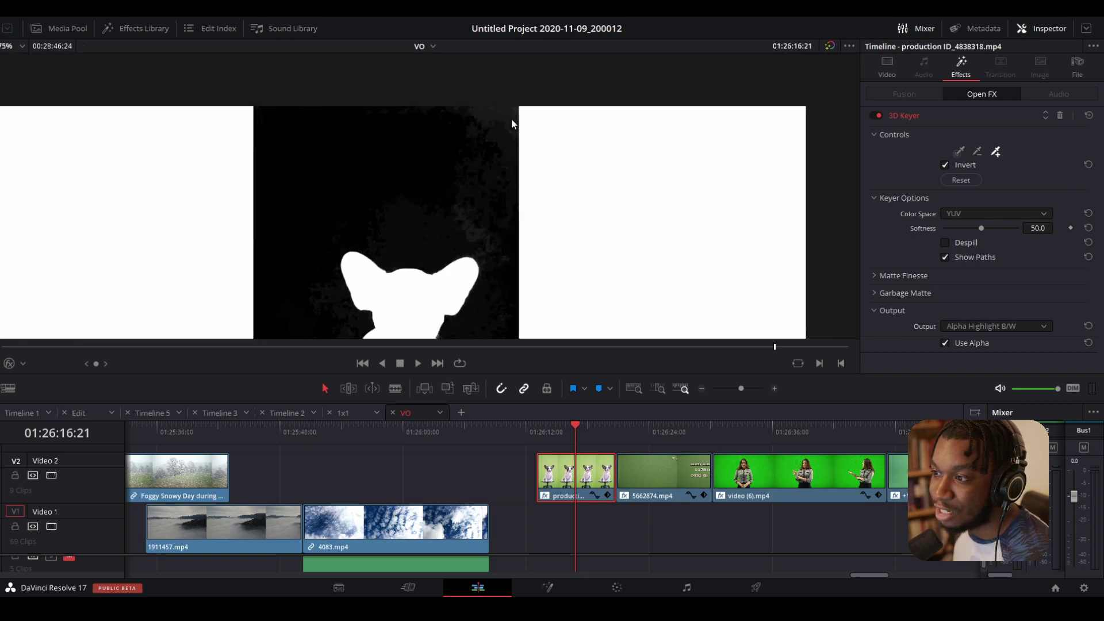
pyautogui.scroll(3, 517, 164)
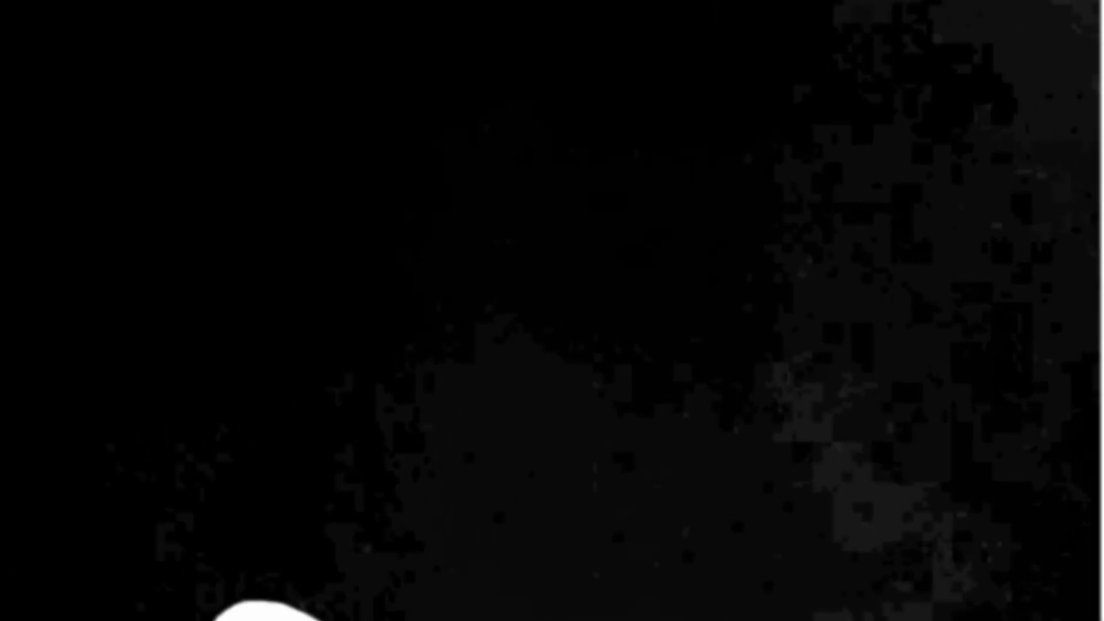
pyautogui.press('c')
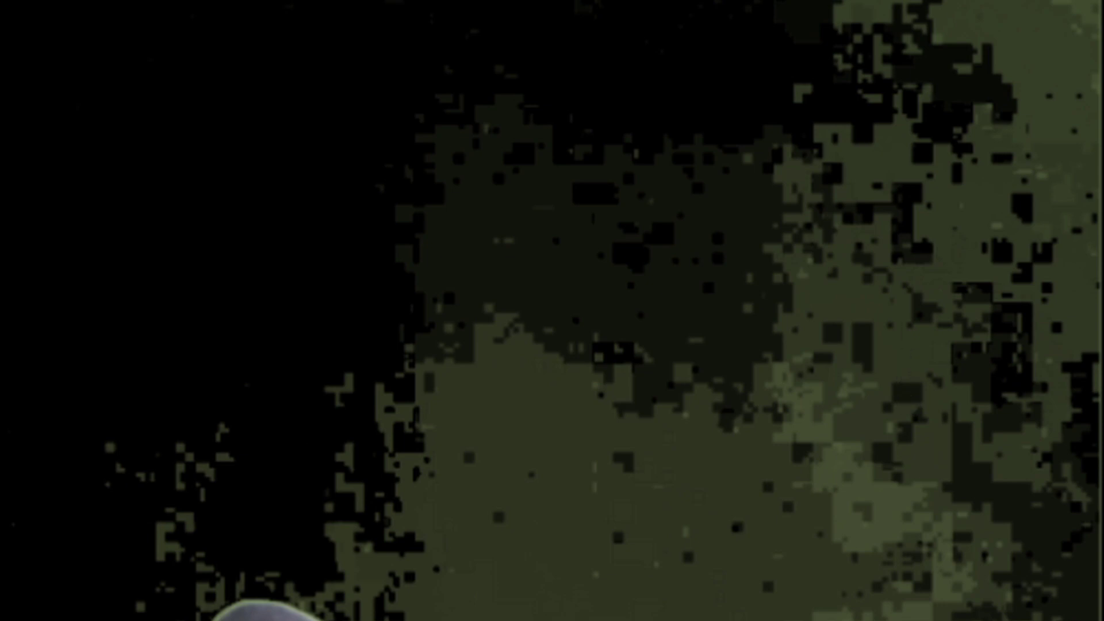
pyautogui.press('a')
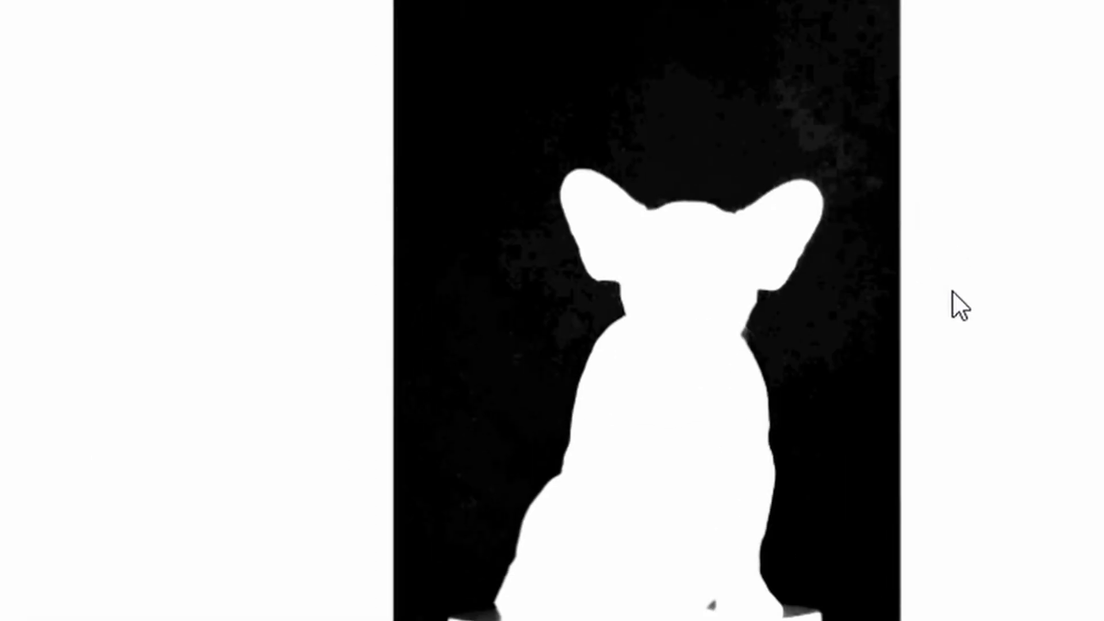
# - Examine the matte around the dog's head and body, checking it against Final Composite and returning to Alpha Highlight B/W
pyautogui.scroll(5, 952, 285)
pyautogui.scroll(2, 974, 310)
pyautogui.moveTo(971, 313); pyautogui.dragTo(1040, 508)
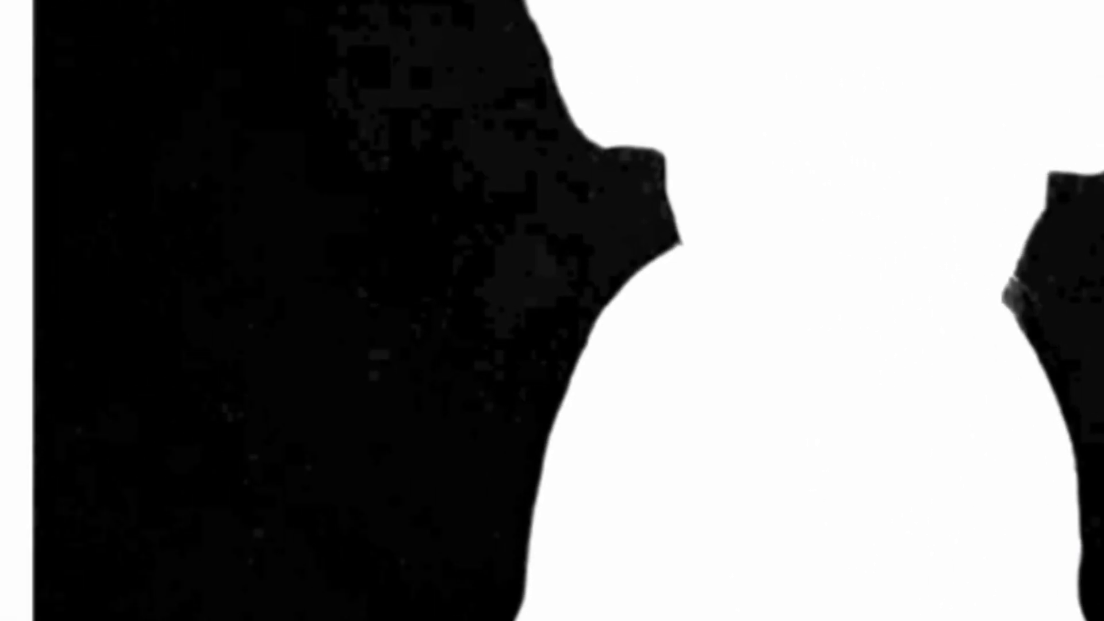
pyautogui.press('a')
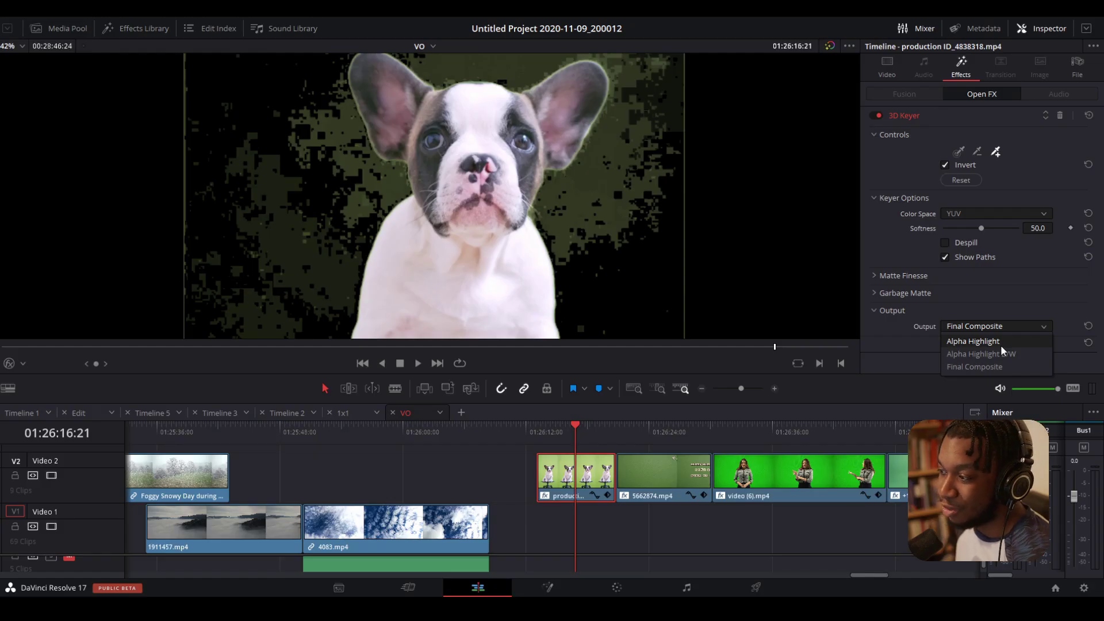
pyautogui.click(1000, 350)
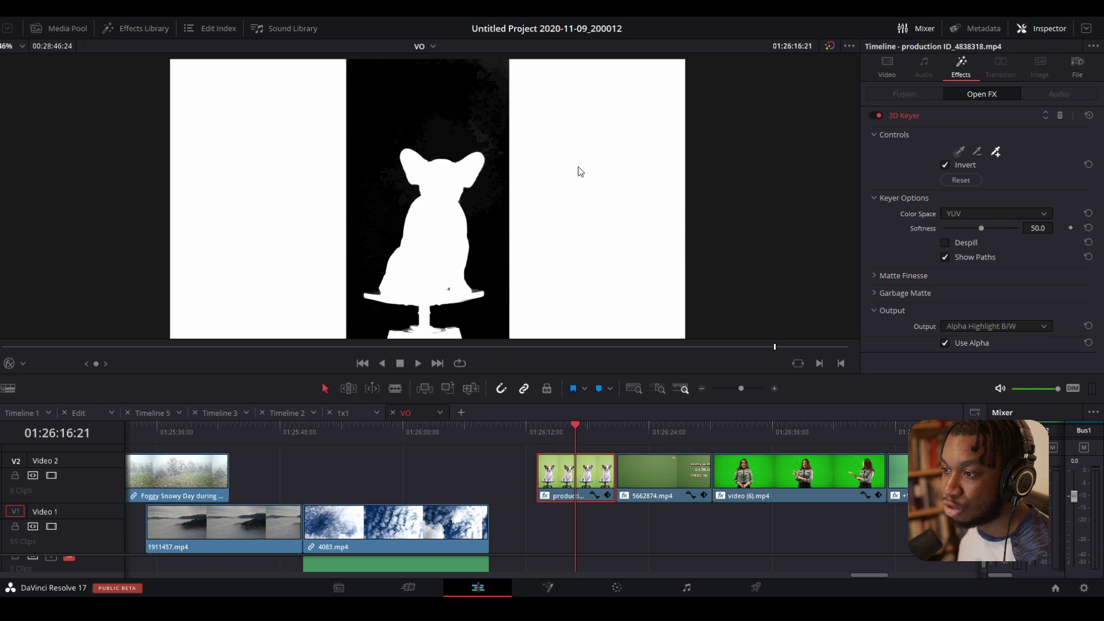
pyautogui.scroll(2, 517, 163)
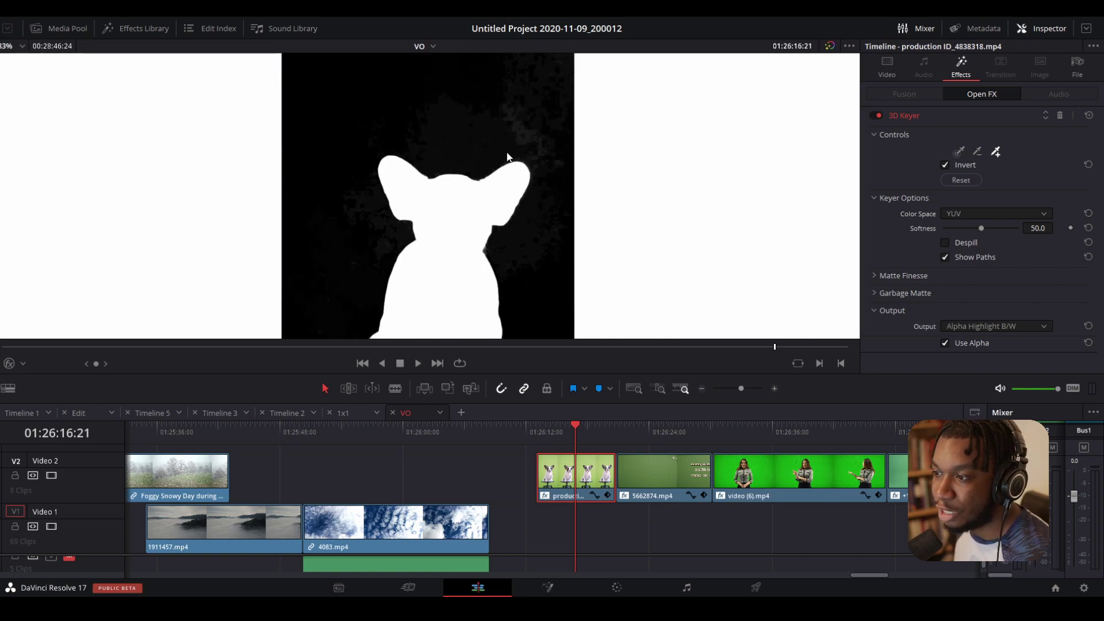
pyautogui.scroll(-1, 500, 138)
pyautogui.scroll(-1, 482, 154)
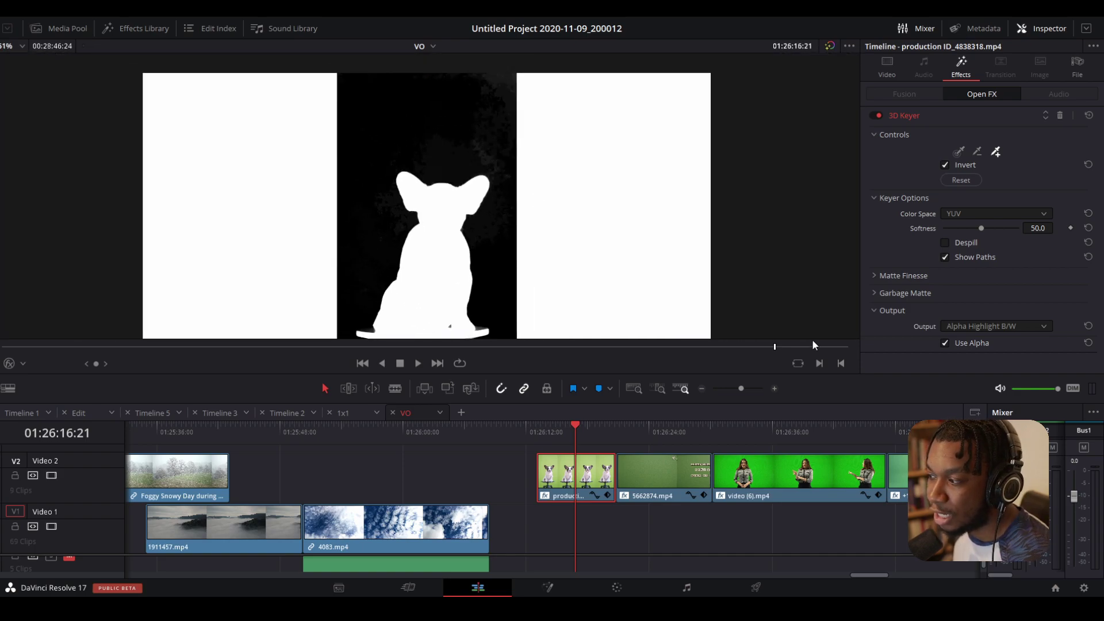
pyautogui.click(984, 325)
pyautogui.click(985, 355)
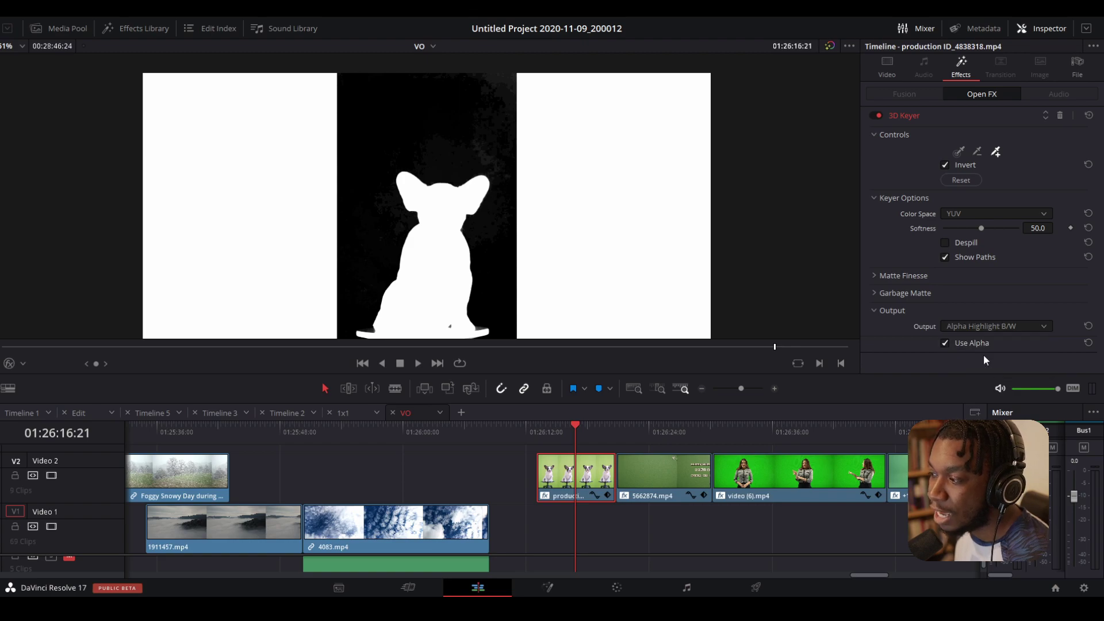
pyautogui.moveTo(557, 259); pyautogui.dragTo(574, 242)
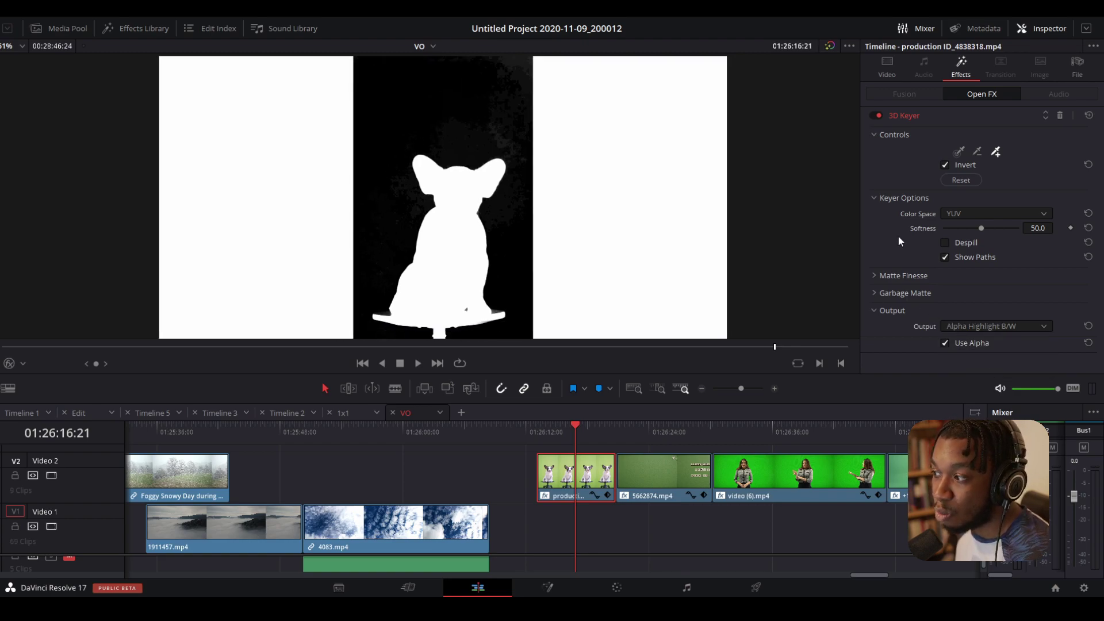
# - Set the Matte Finesse Denoise to 0.8 with the keyer output switched to Final Composite
pyautogui.click(875, 276)
pyautogui.scroll(-2, 882, 274)
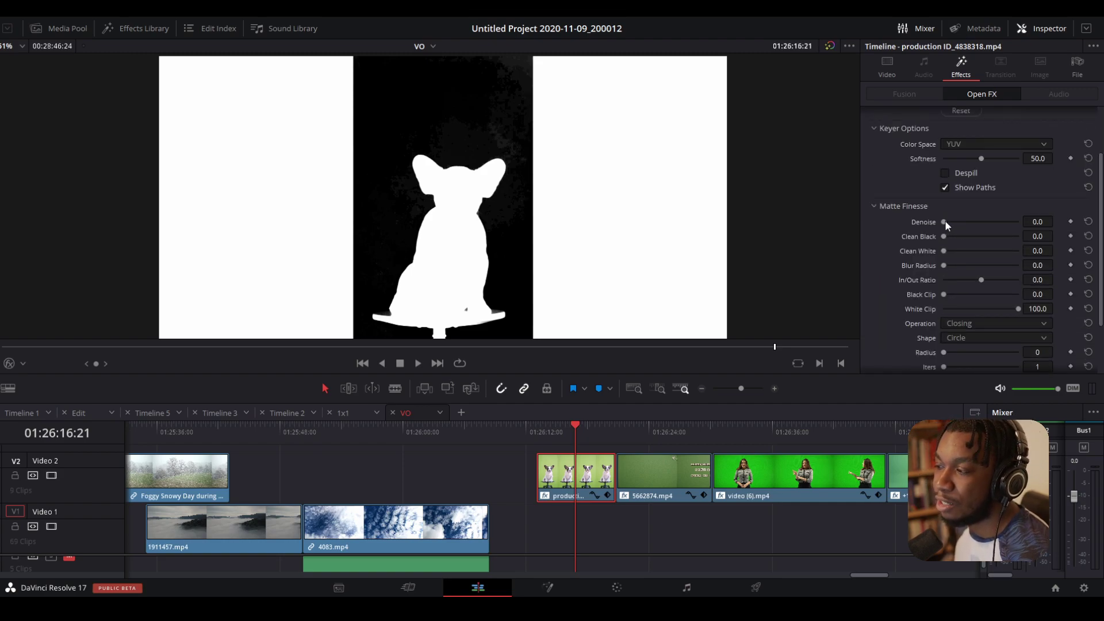
pyautogui.scroll(1, 945, 224)
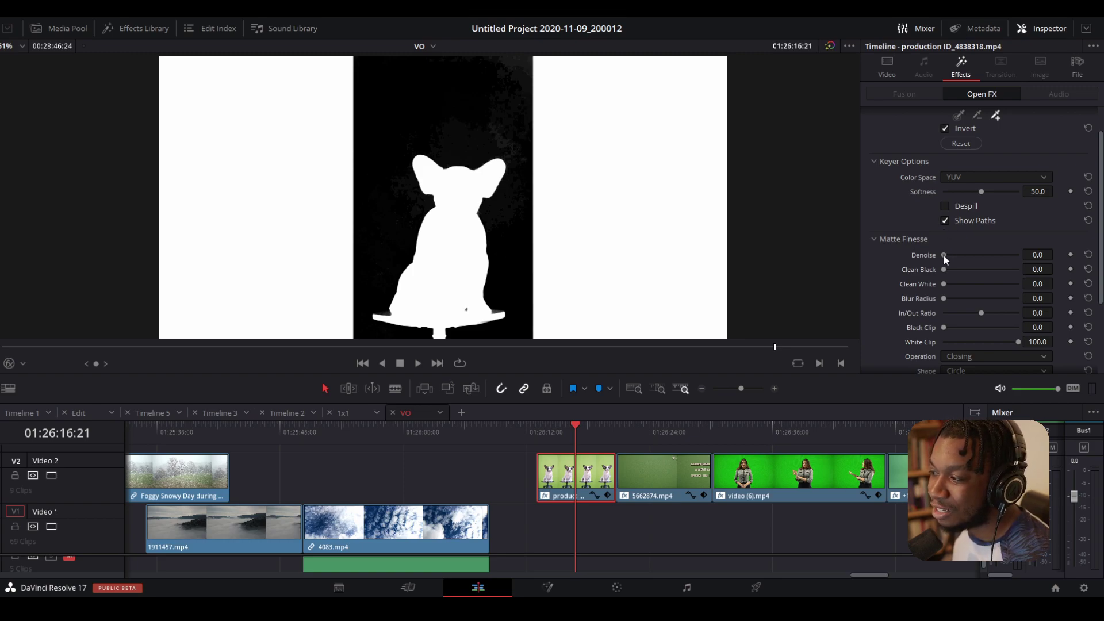
pyautogui.moveTo(943, 254); pyautogui.dragTo(943, 254)
pyautogui.scroll(-4, 924, 284)
pyautogui.click(964, 347)
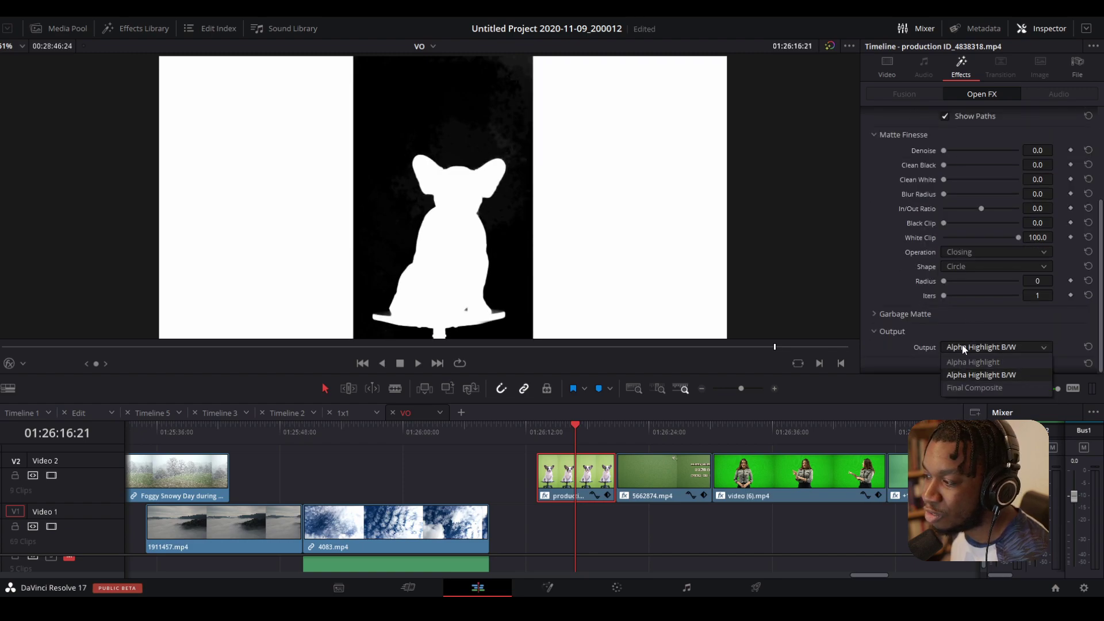
pyautogui.click(971, 387)
pyautogui.moveTo(942, 150); pyautogui.dragTo(945, 151)
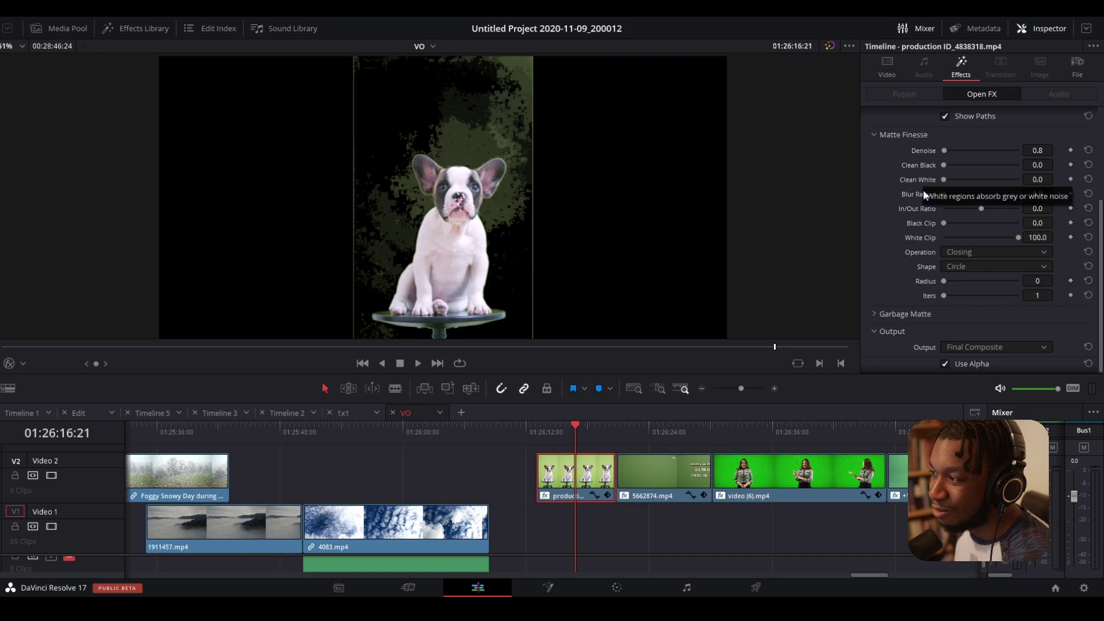
# - Switch the output to Alpha Highlight B/W, raise Clean Black to 83.7, and inspect the dog's matte edges
pyautogui.moveTo(944, 164); pyautogui.dragTo(940, 161)
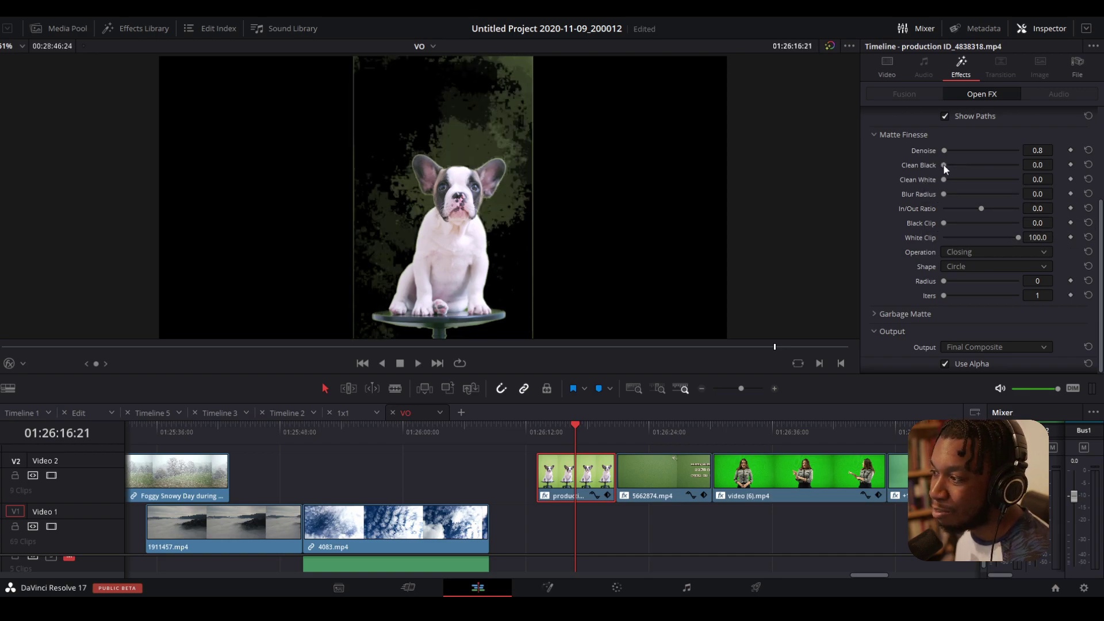
pyautogui.click(971, 345)
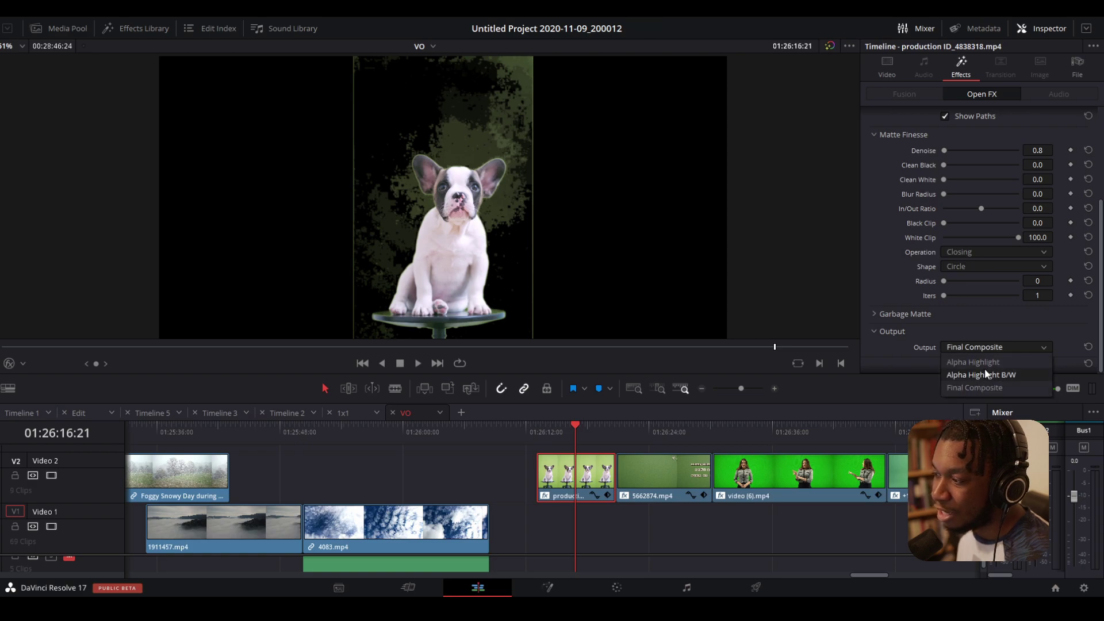
pyautogui.click(998, 374)
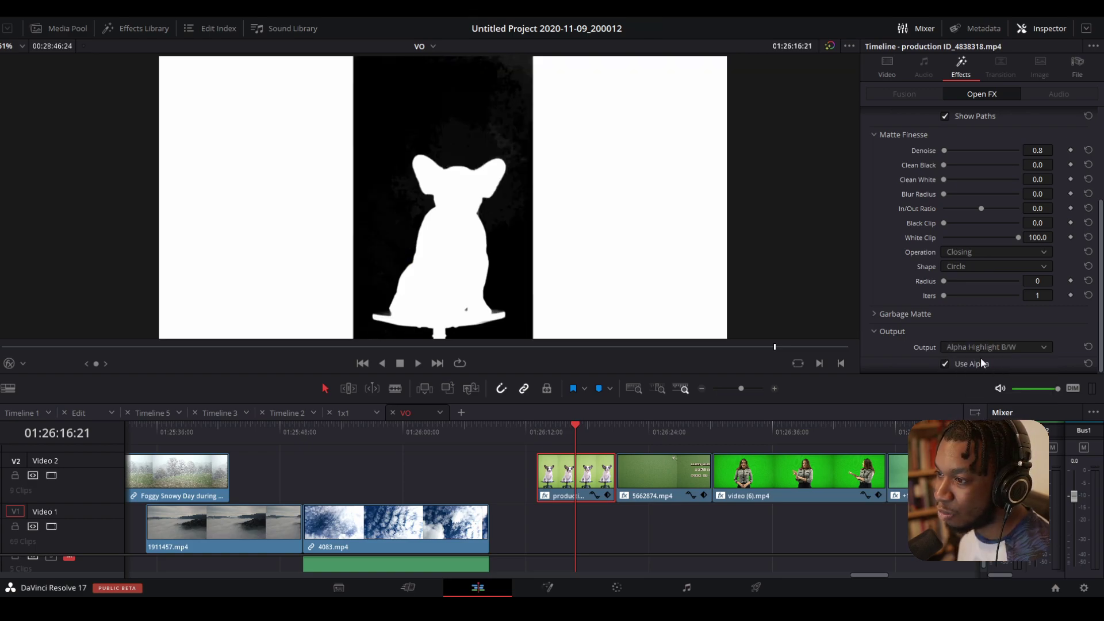
pyautogui.moveTo(943, 164); pyautogui.dragTo(944, 164)
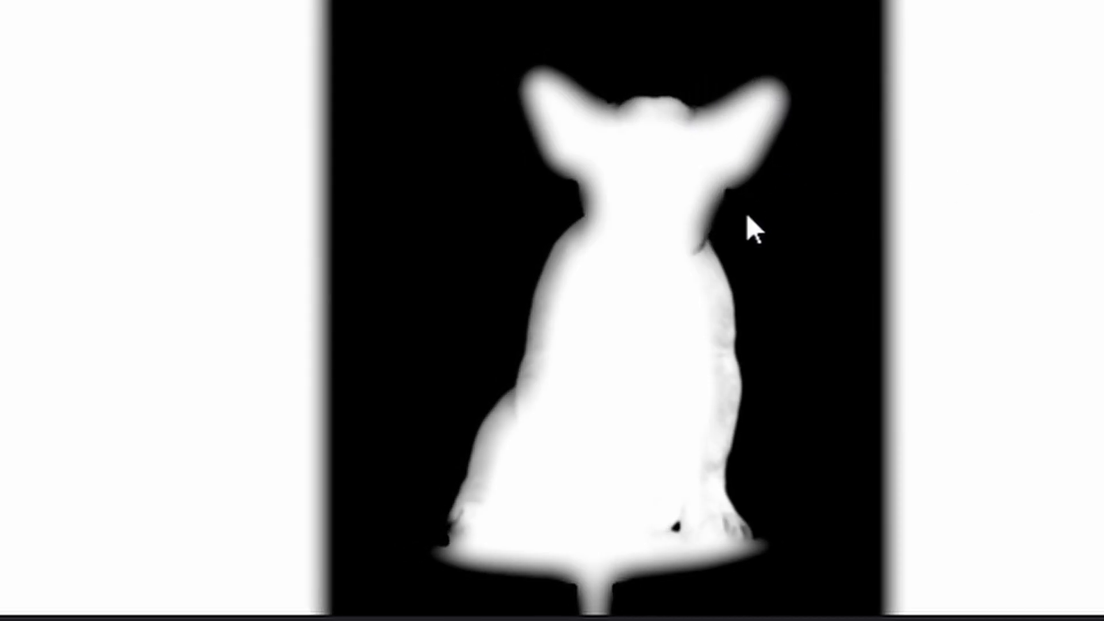
pyautogui.scroll(6, 759, 217)
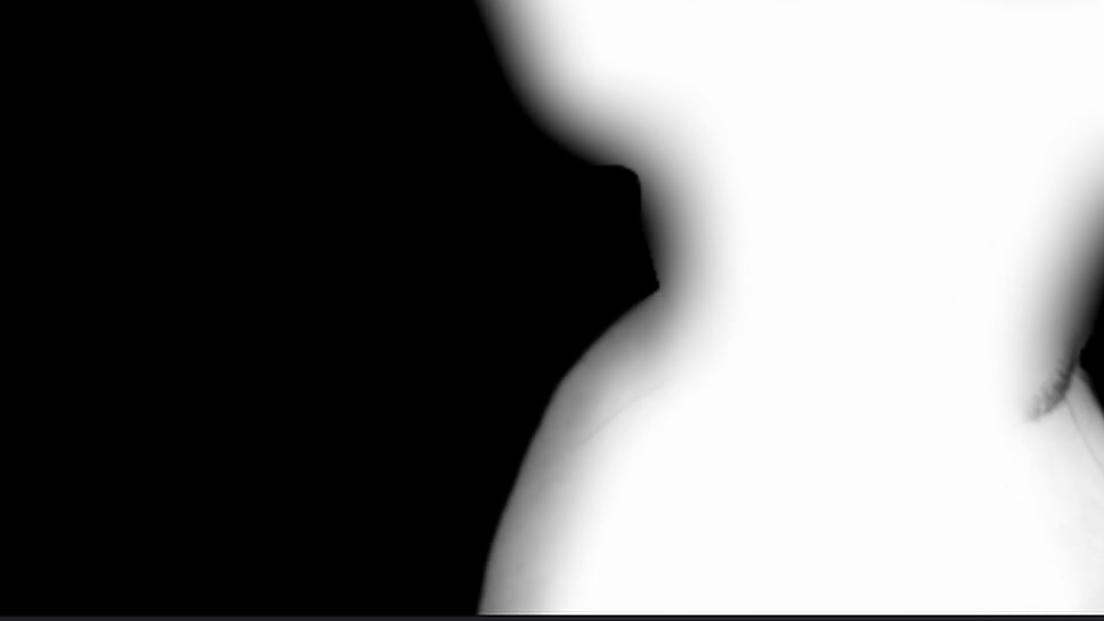
# - Set the output to Final Composite, try the 4083.mp4 clip beneath the dog clip, and move it back off
pyautogui.press('c')
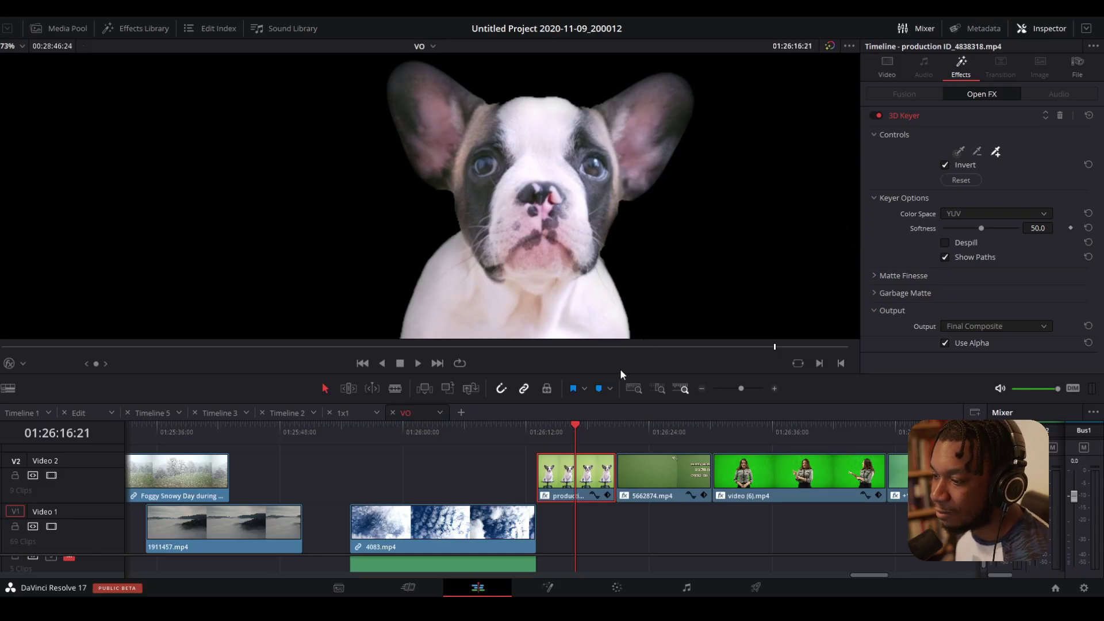
pyautogui.moveTo(460, 524); pyautogui.dragTo(540, 525)
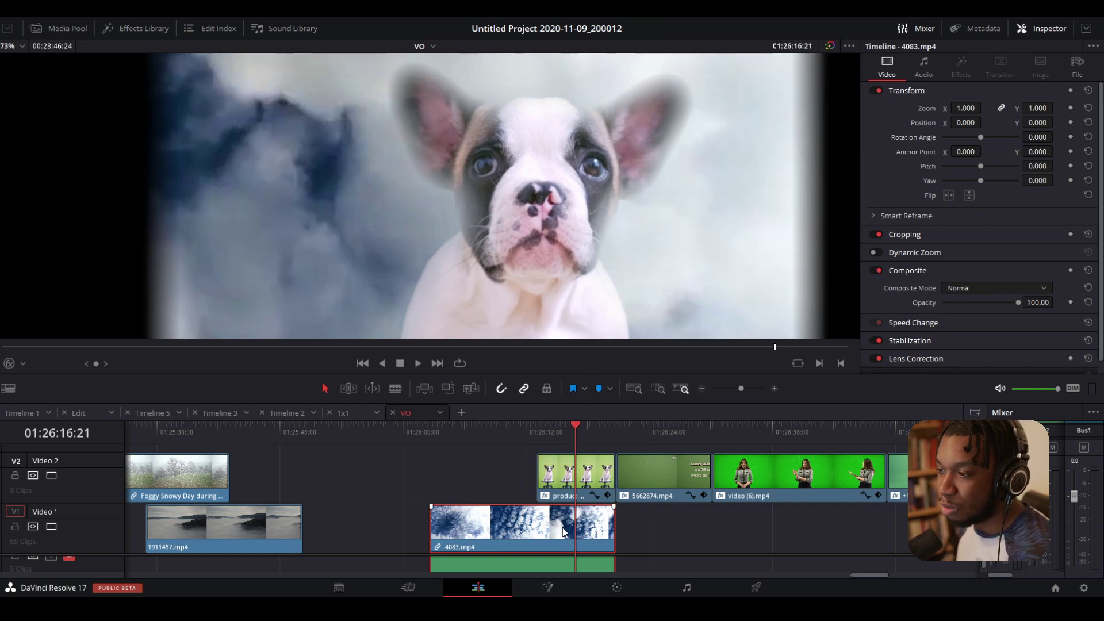
pyautogui.moveTo(562, 529); pyautogui.dragTo(482, 529)
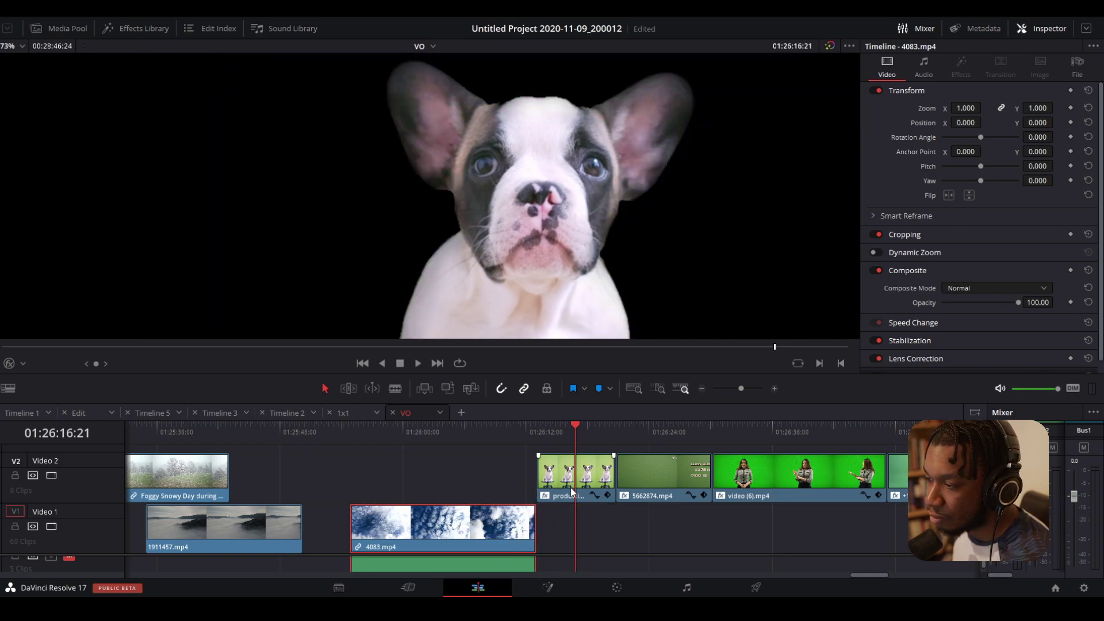
# - Reselect the dog clip, set its keyer output to Alpha Highlight B/W, and lower Clean Black to 3.1
pyautogui.click(575, 485)
pyautogui.click(958, 68)
pyautogui.click(972, 319)
pyautogui.click(970, 354)
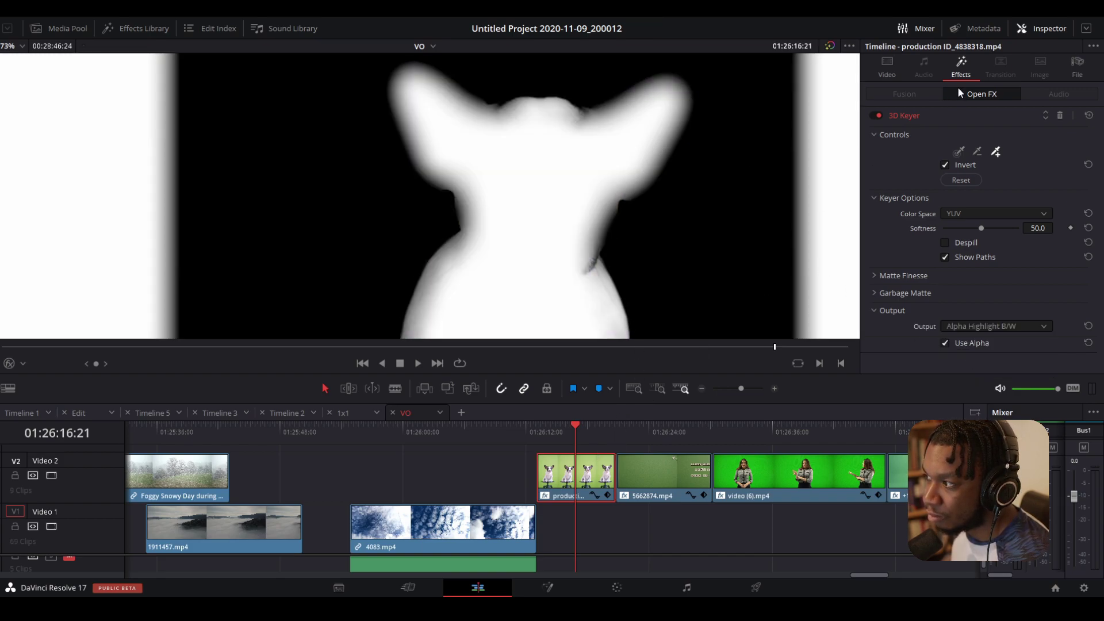
pyautogui.click(874, 277)
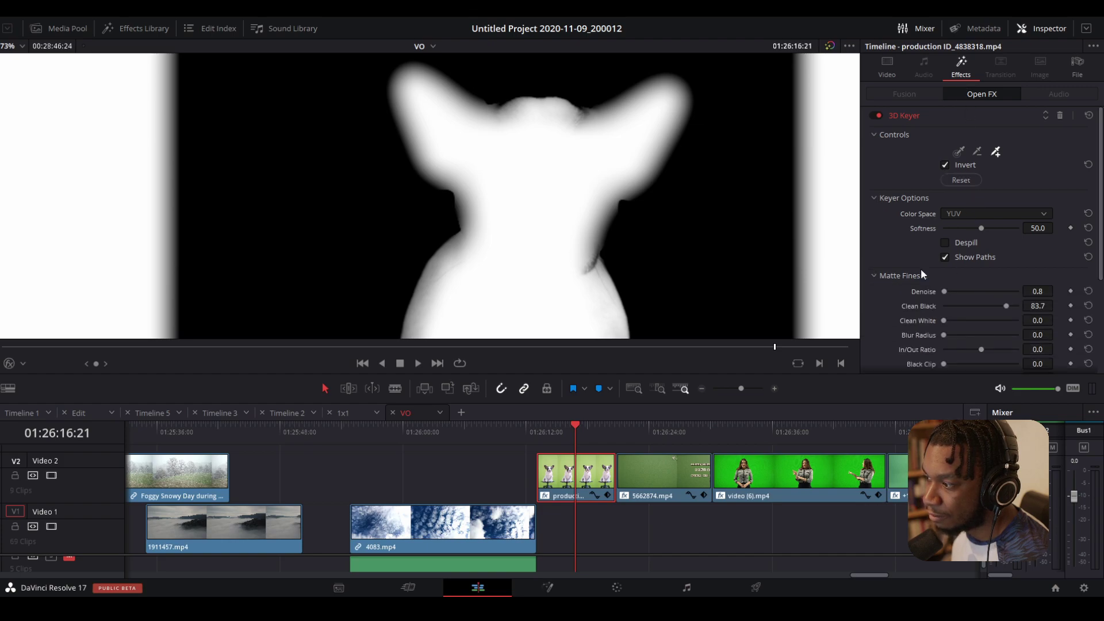
pyautogui.scroll(-2, 917, 270)
pyautogui.moveTo(1011, 239); pyautogui.dragTo(945, 240)
# - Examine the cleaned matte closely around the frame edges, the dog, and the stool for remaining gray areas
pyautogui.scroll(-10, 588, 215)
pyautogui.moveTo(447, 178); pyautogui.dragTo(555, 208)
pyautogui.scroll(3, 509, 109)
pyautogui.scroll(6, 509, 113)
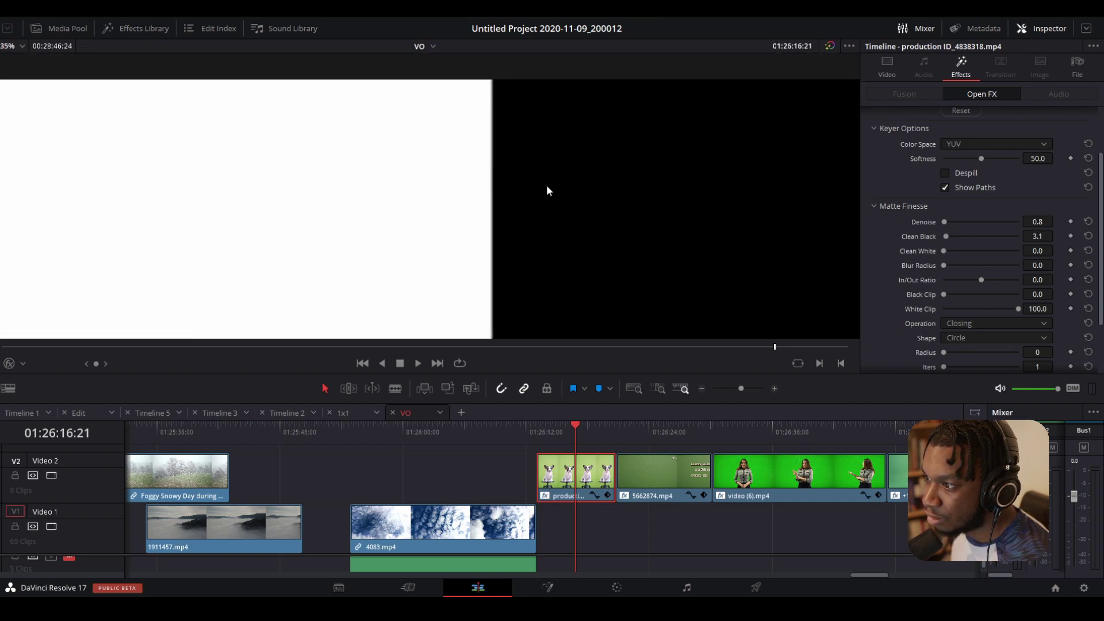
pyautogui.scroll(-8, 461, 163)
pyautogui.scroll(-3, 462, 161)
pyautogui.moveTo(490, 173); pyautogui.dragTo(533, 114)
pyautogui.scroll(2, 533, 179)
pyautogui.moveTo(489, 151); pyautogui.dragTo(511, 166)
pyautogui.scroll(6, 586, 223)
pyautogui.moveTo(615, 328); pyautogui.dragTo(486, 327)
pyautogui.moveTo(499, 198); pyautogui.dragTo(452, 24)
pyautogui.moveTo(445, 154); pyautogui.dragTo(448, 71)
pyautogui.moveTo(443, 166); pyautogui.dragTo(518, 237)
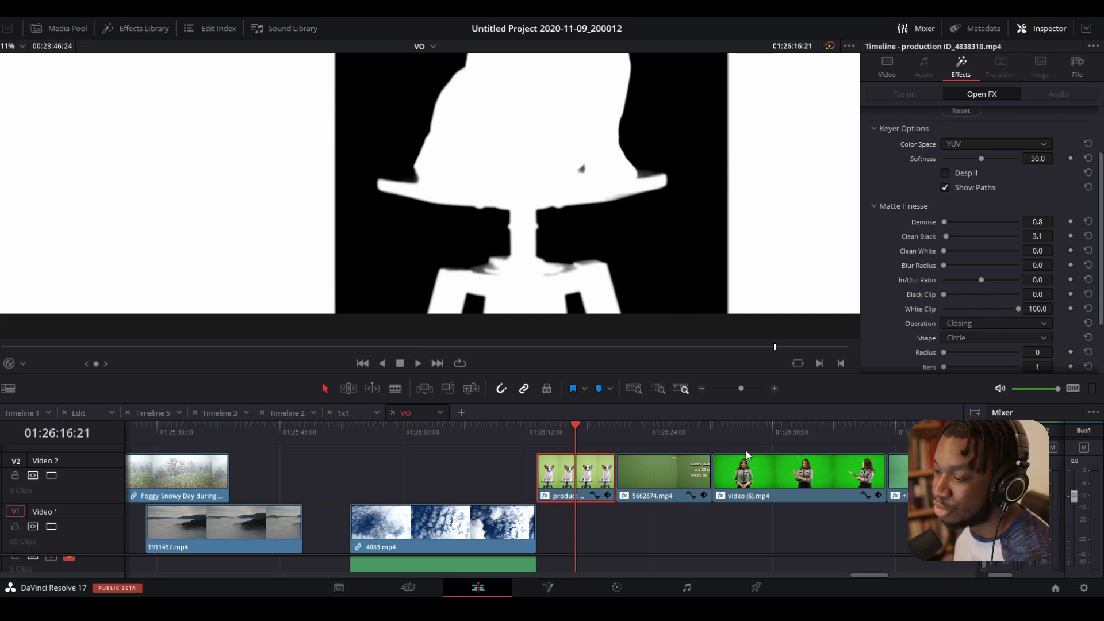
# - Return the view to the keyed dog clip and set its matte's In/Out Ratio to -10.1
pyautogui.click(756, 431)
pyautogui.scroll(-5, 623, 216)
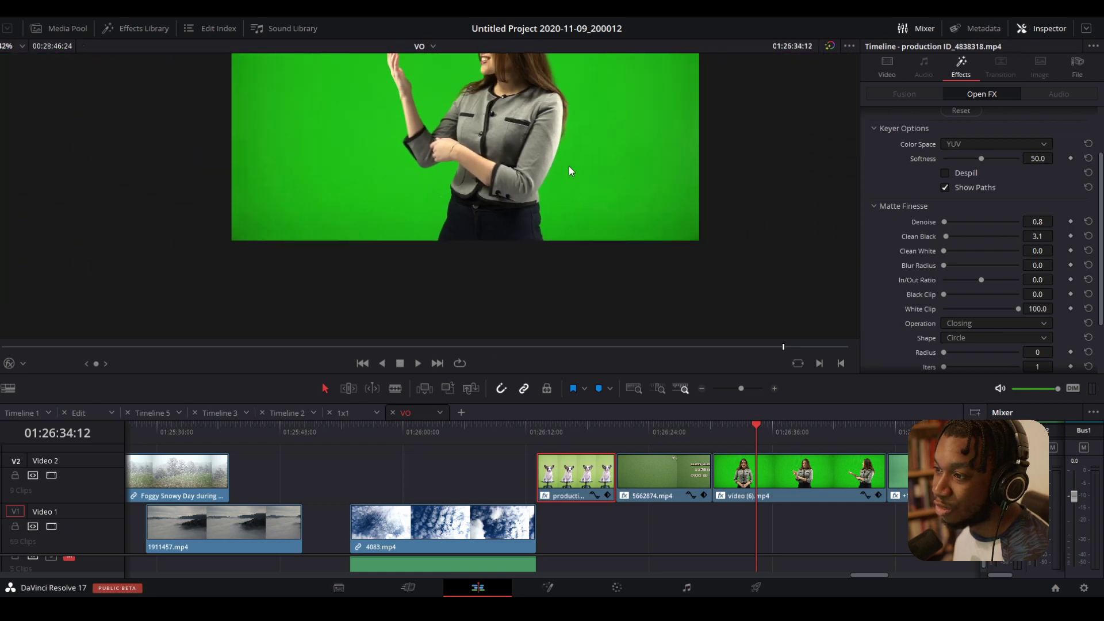
pyautogui.click(581, 436)
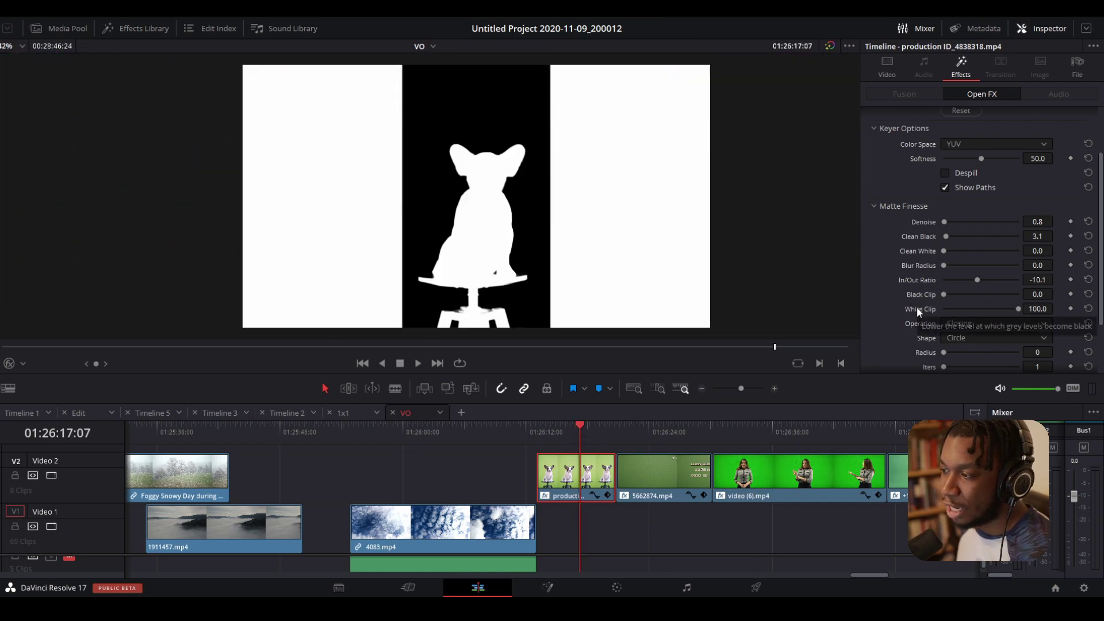
pyautogui.scroll(-3, 915, 296)
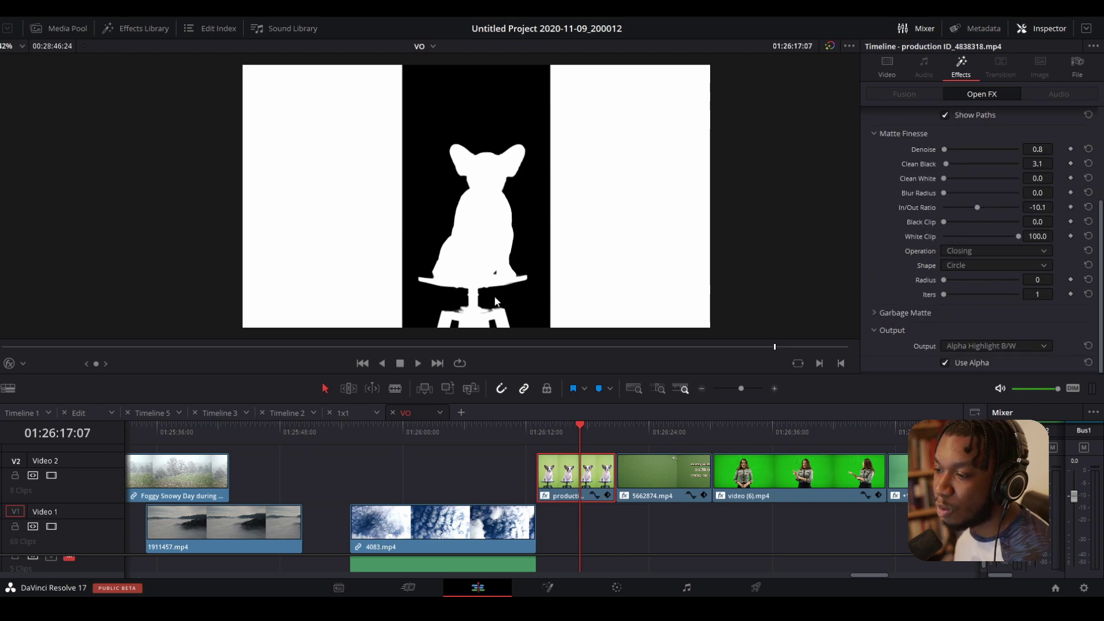
# - Raise Black Clip to 33.3 in Matte Finesse while checking the gray areas around the stool
pyautogui.scroll(5, 504, 298)
pyautogui.scroll(4, 501, 168)
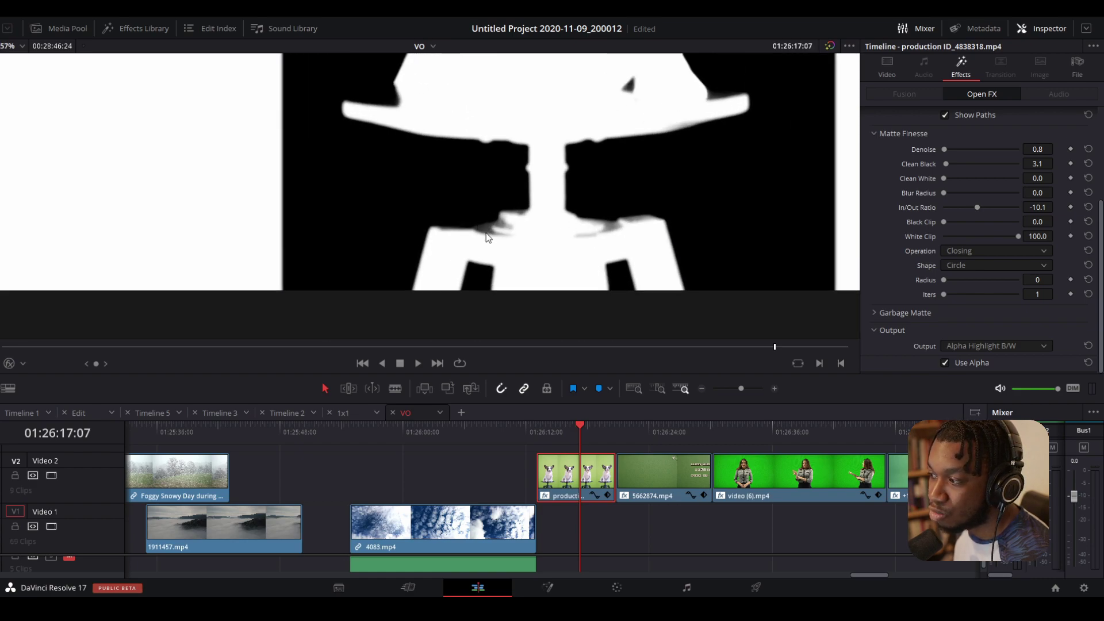
pyautogui.moveTo(946, 222)
pyautogui.mouseDown()
pyautogui.moveTo(981, 220)
pyautogui.moveTo(925, 222)
pyautogui.moveTo(981, 220)
pyautogui.moveTo(924, 222)
pyautogui.moveTo(967, 220)
pyautogui.mouseUp()
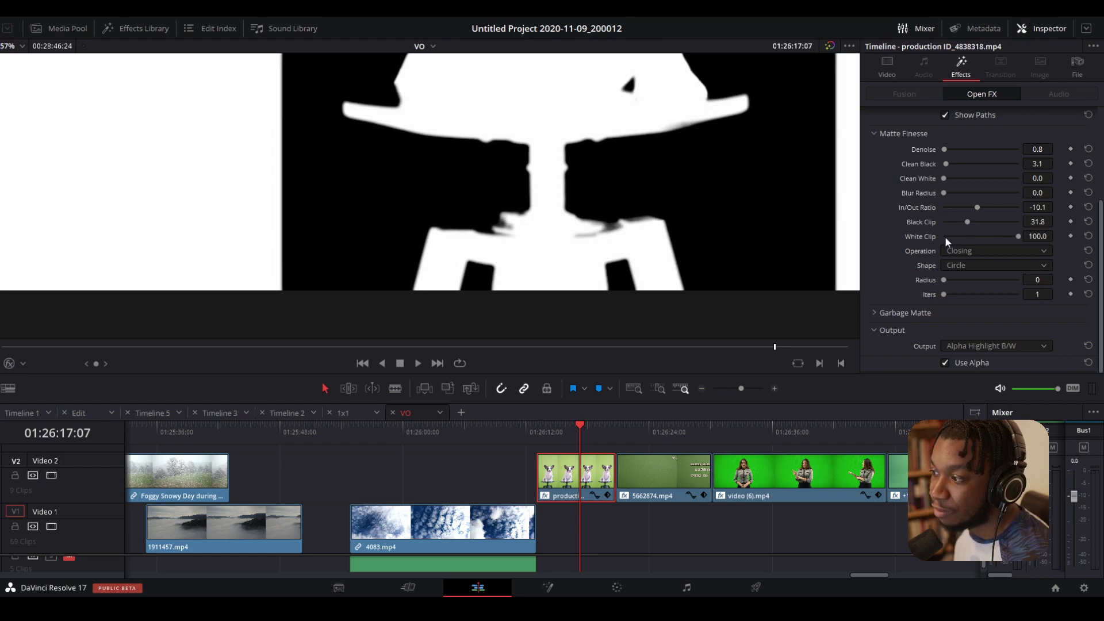
pyautogui.moveTo(968, 219); pyautogui.dragTo(968, 219)
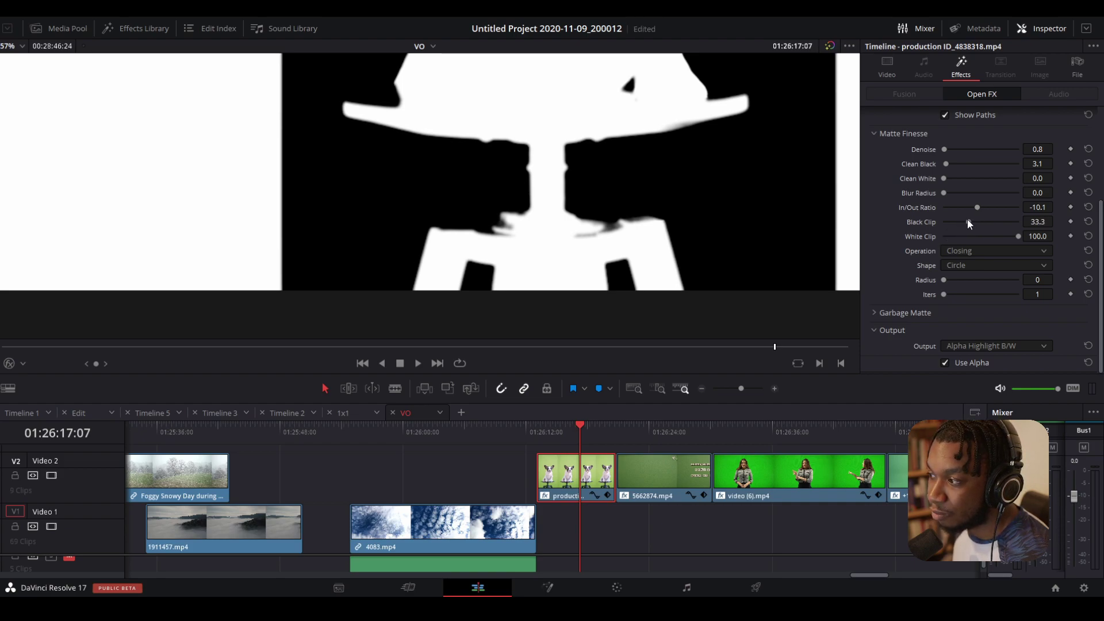
# - Review the Matte Finesse operation choices and set the dog matte's Operation to Shrink
pyautogui.click(964, 253)
pyautogui.click(964, 253)
pyautogui.click(964, 253)
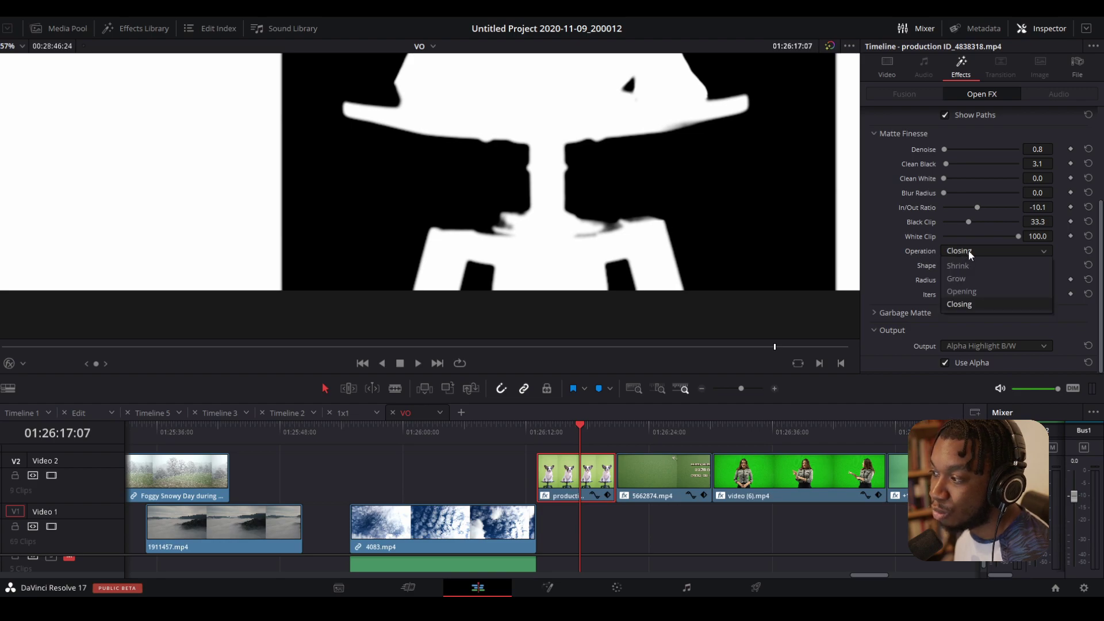
pyautogui.click(892, 279)
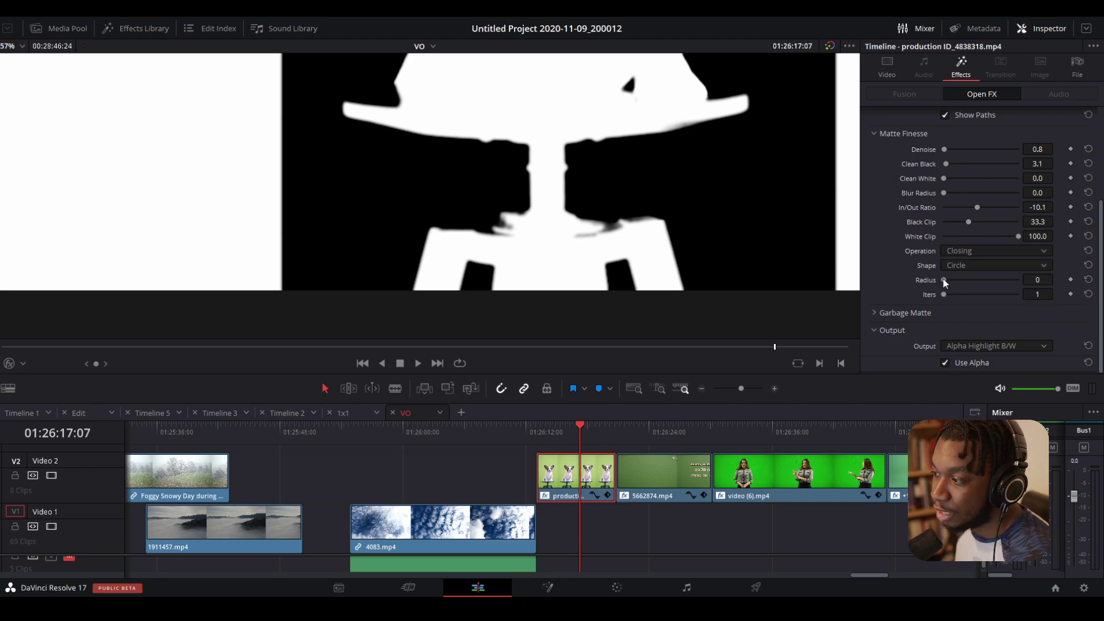
pyautogui.moveTo(689, 253); pyautogui.dragTo(654, 261)
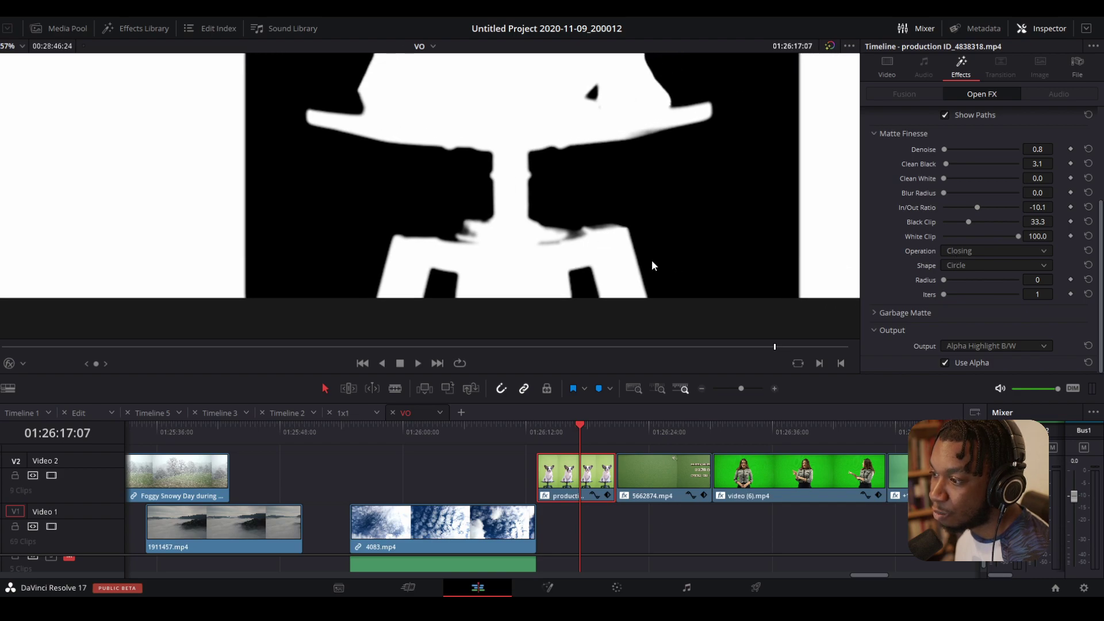
pyautogui.click(985, 250)
pyautogui.click(985, 250)
pyautogui.click(985, 250)
pyautogui.click(971, 265)
pyautogui.moveTo(944, 279)
pyautogui.mouseDown()
pyautogui.moveTo(970, 277)
pyautogui.moveTo(936, 273)
pyautogui.mouseUp()
pyautogui.click(963, 251)
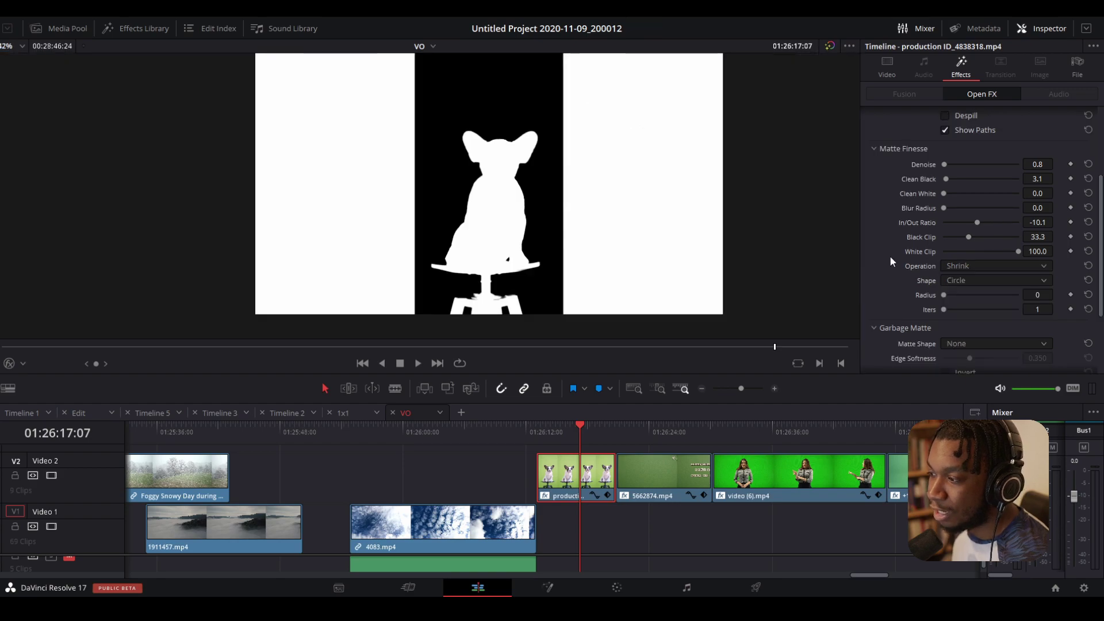
# - Set the keyer output to Final Composite and place the 1570919.mp4 sea clip beneath the dog clip
pyautogui.scroll(-4, 890, 257)
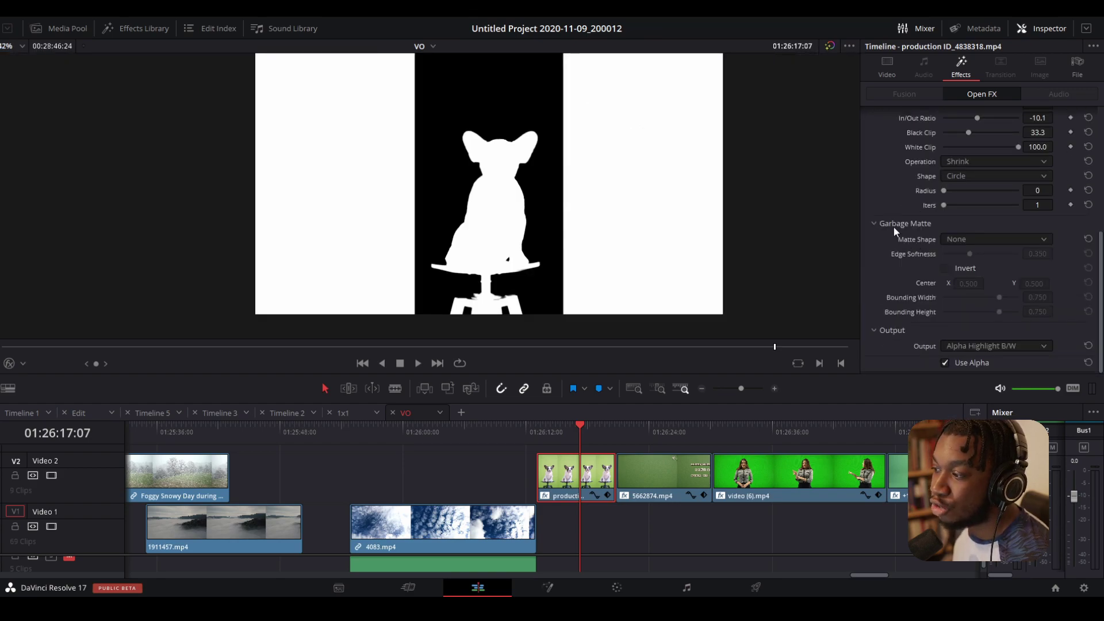
pyautogui.click(960, 346)
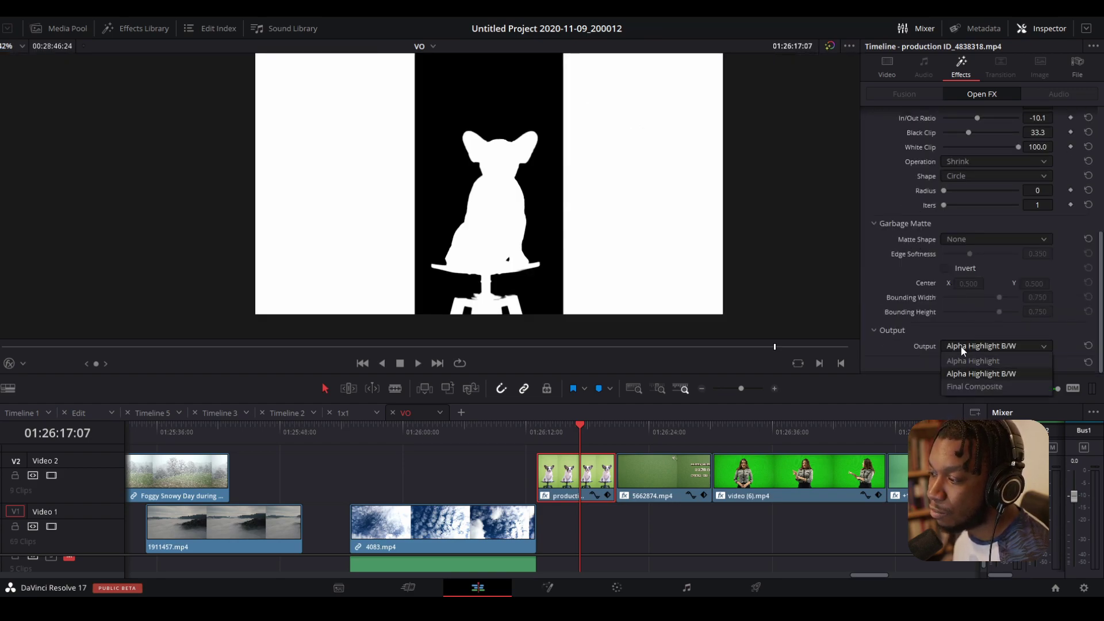
pyautogui.click(967, 386)
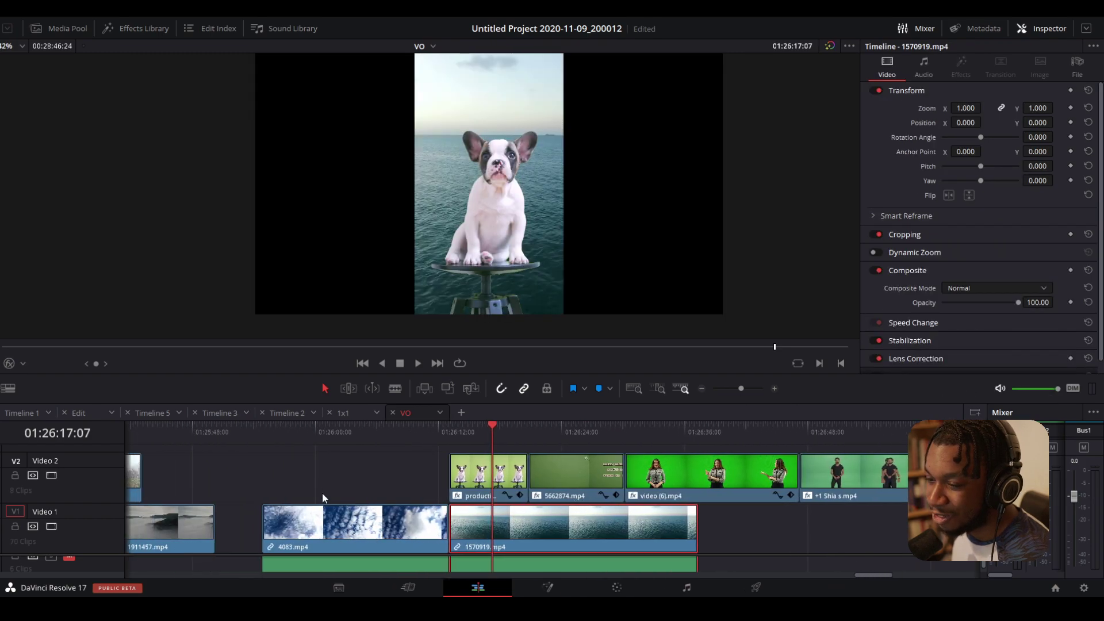
# - Move the 4083.mp4 clip earlier on Video 1, and play the dog composite to inspect its edges around the stool
pyautogui.click(315, 529)
pyautogui.moveTo(315, 529); pyautogui.dragTo(267, 529)
pyautogui.click(452, 427)
pyautogui.press('space')
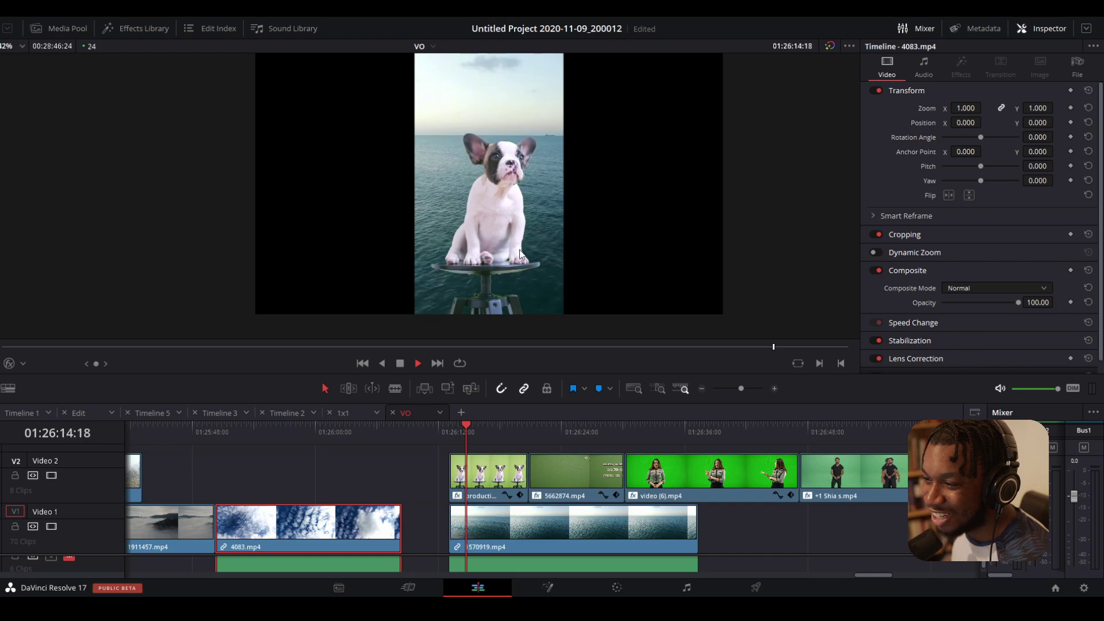
pyautogui.press('space')
pyautogui.scroll(4, 499, 302)
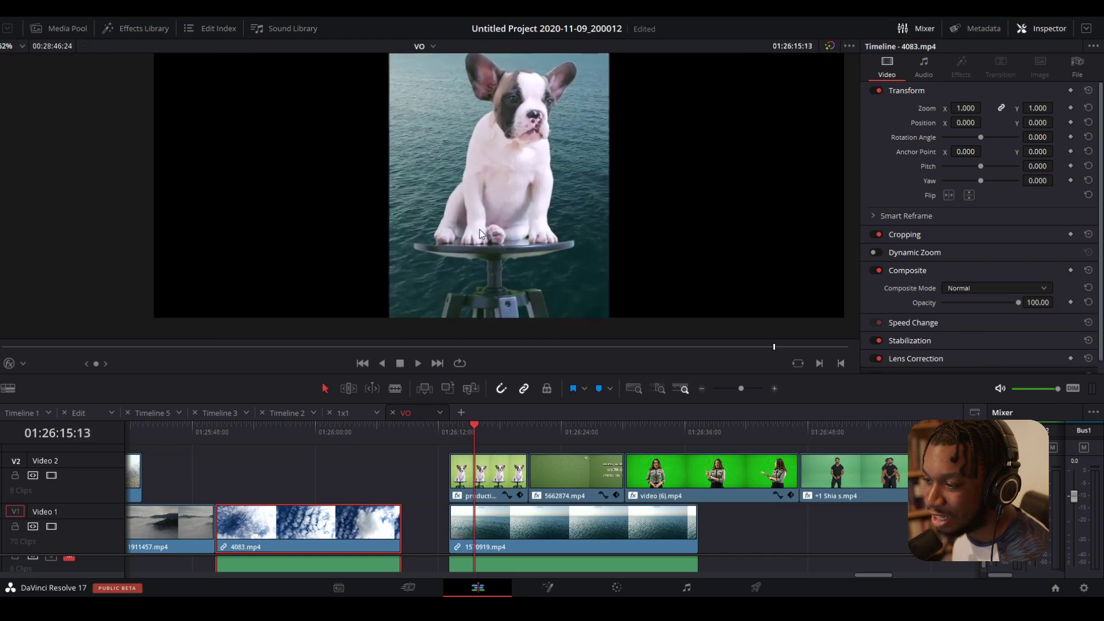
pyautogui.scroll(5, 485, 244)
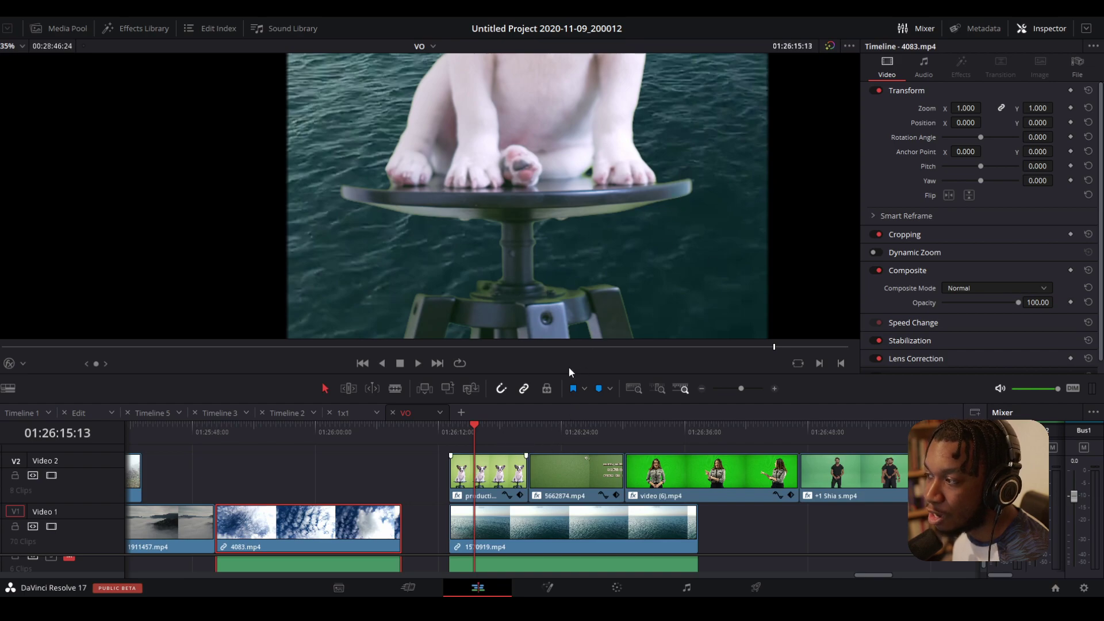
# - Reselect the dog clip and enable Despill in its 3D Keyer options, comparing the result on and off
pyautogui.click(489, 475)
pyautogui.click(962, 73)
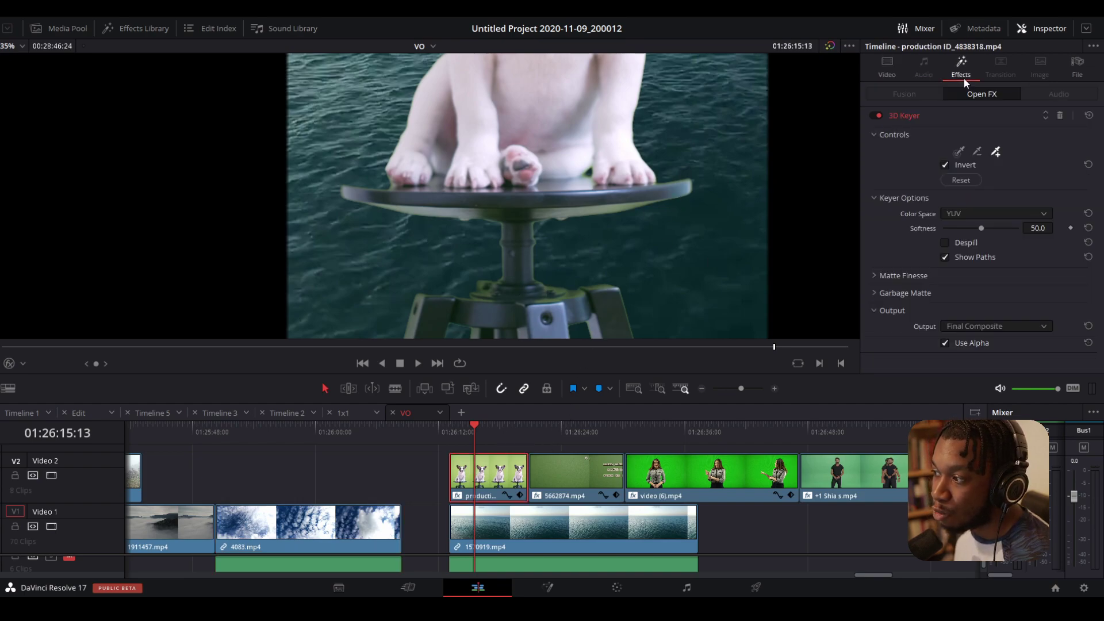
pyautogui.click(946, 243)
pyautogui.click(946, 242)
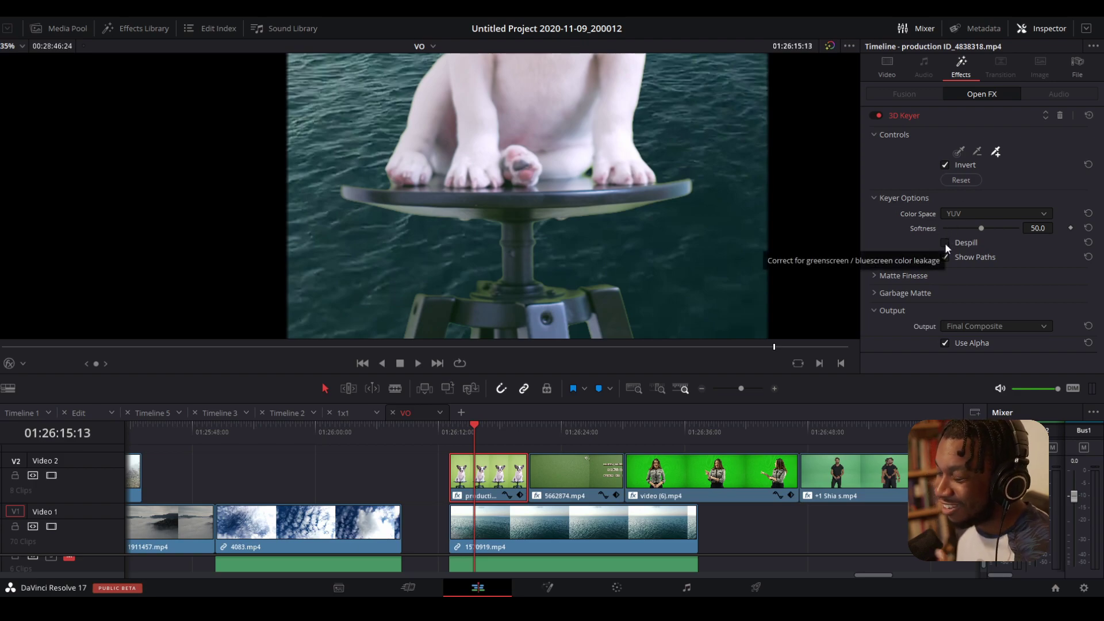
pyautogui.click(944, 243)
# - Play back the despilled dog composite over the sea clip at full-frame view
pyautogui.scroll(-3, 683, 192)
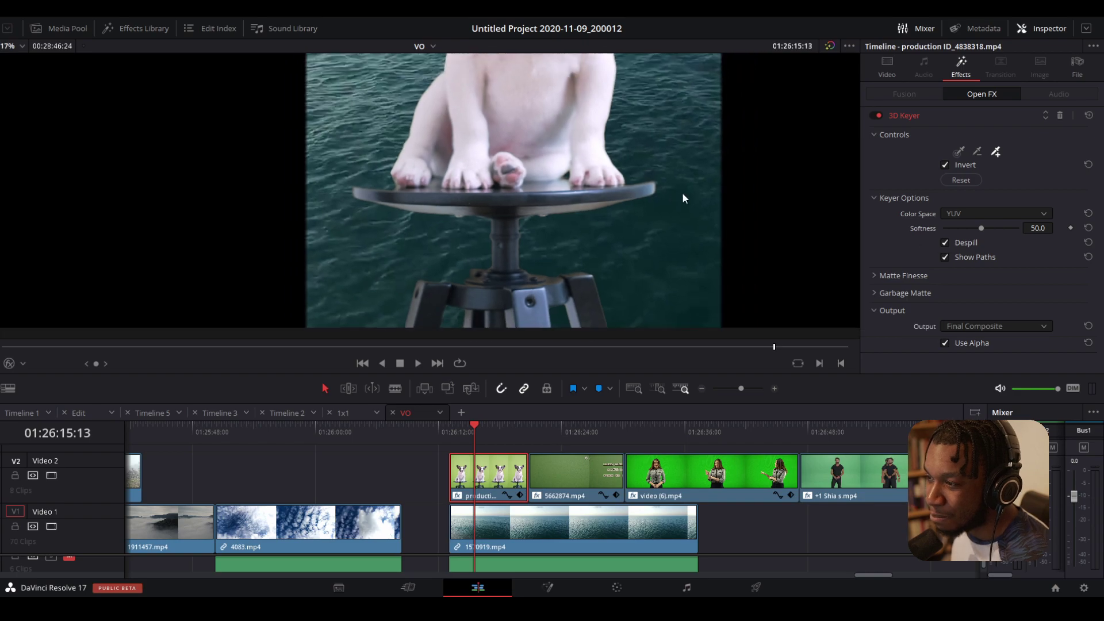
pyautogui.scroll(-2, 512, 188)
pyautogui.press('space')
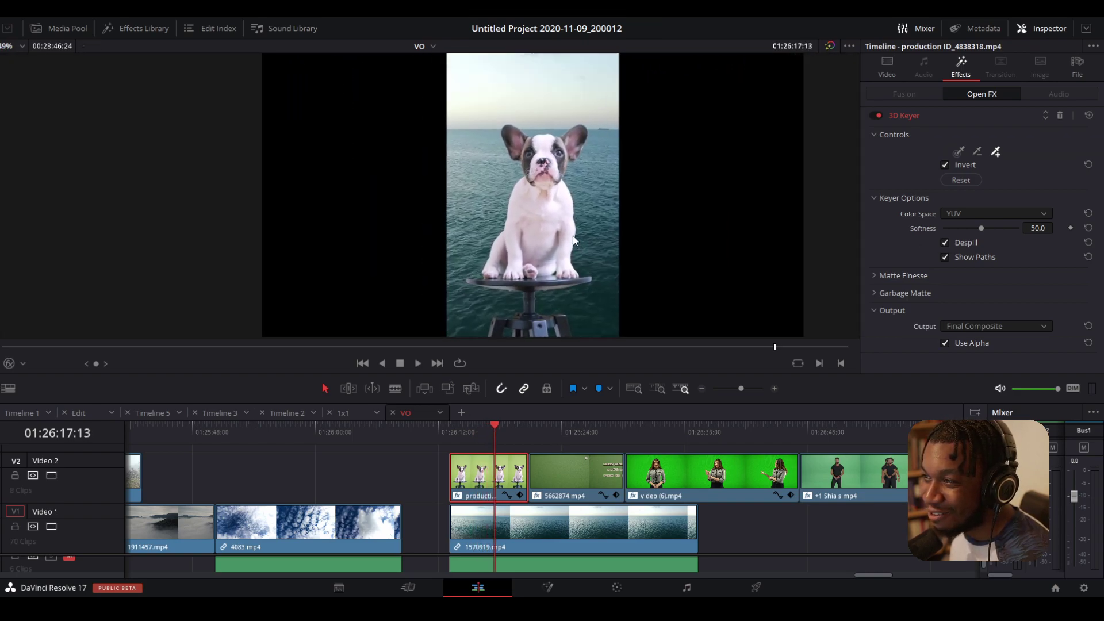
pyautogui.click(464, 424)
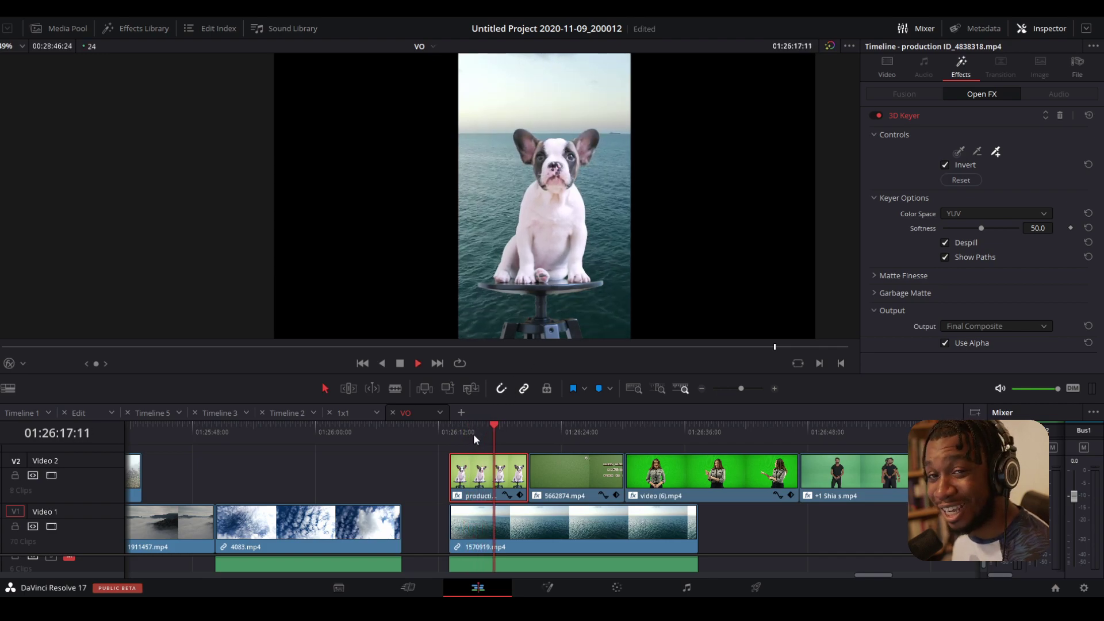
pyautogui.press('space')
# - Set the 3D Keyer's Garbage Matte shape to Rectangle
pyautogui.click(873, 293)
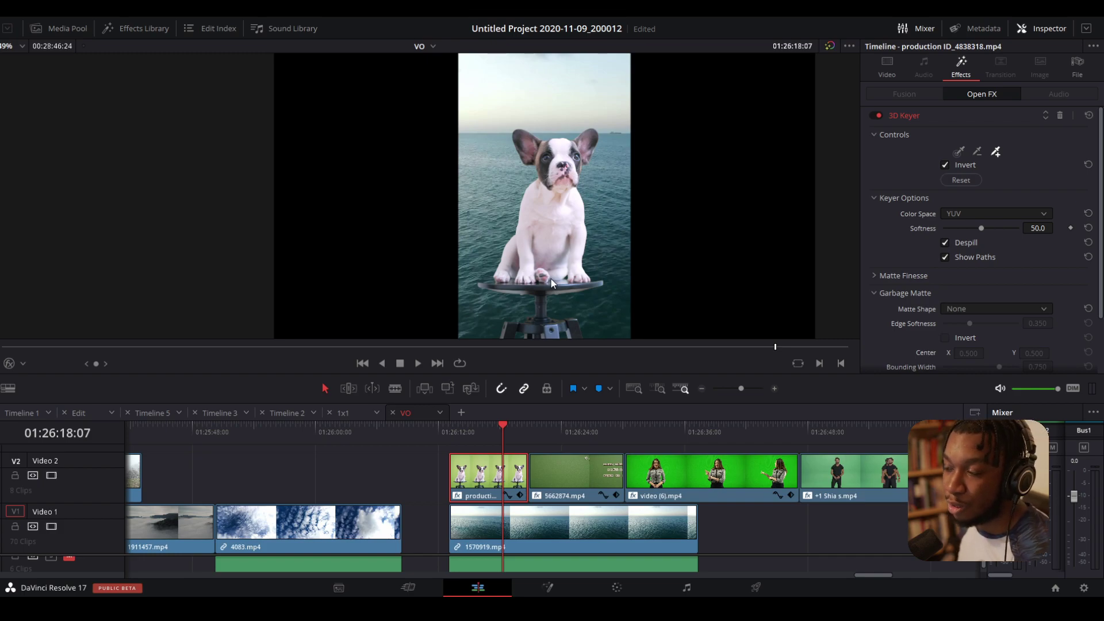
pyautogui.scroll(-2, 977, 265)
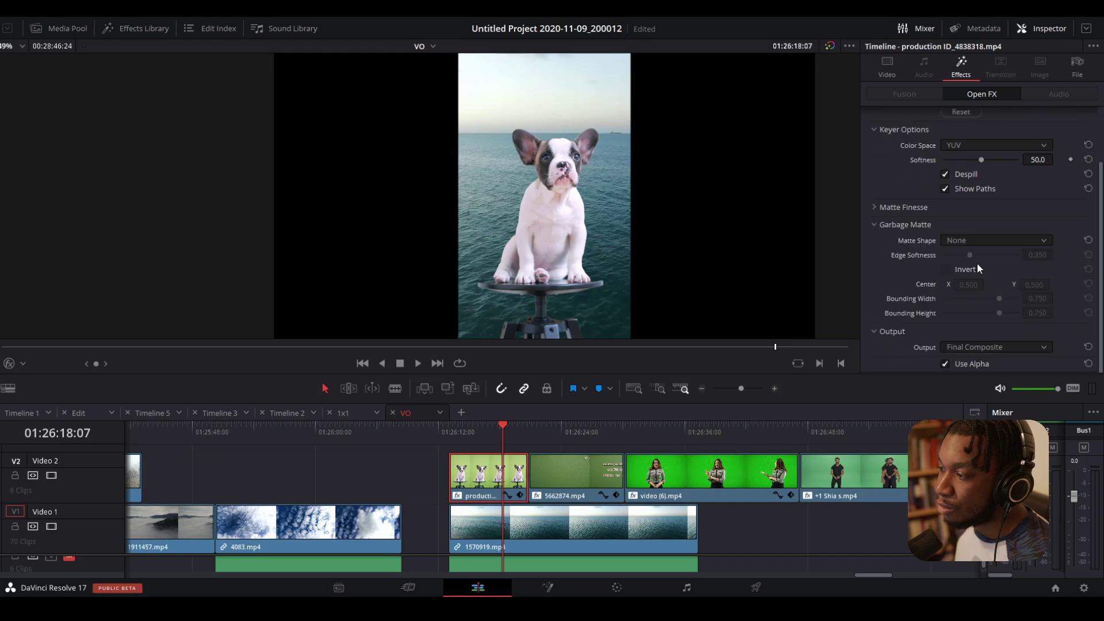
pyautogui.click(961, 240)
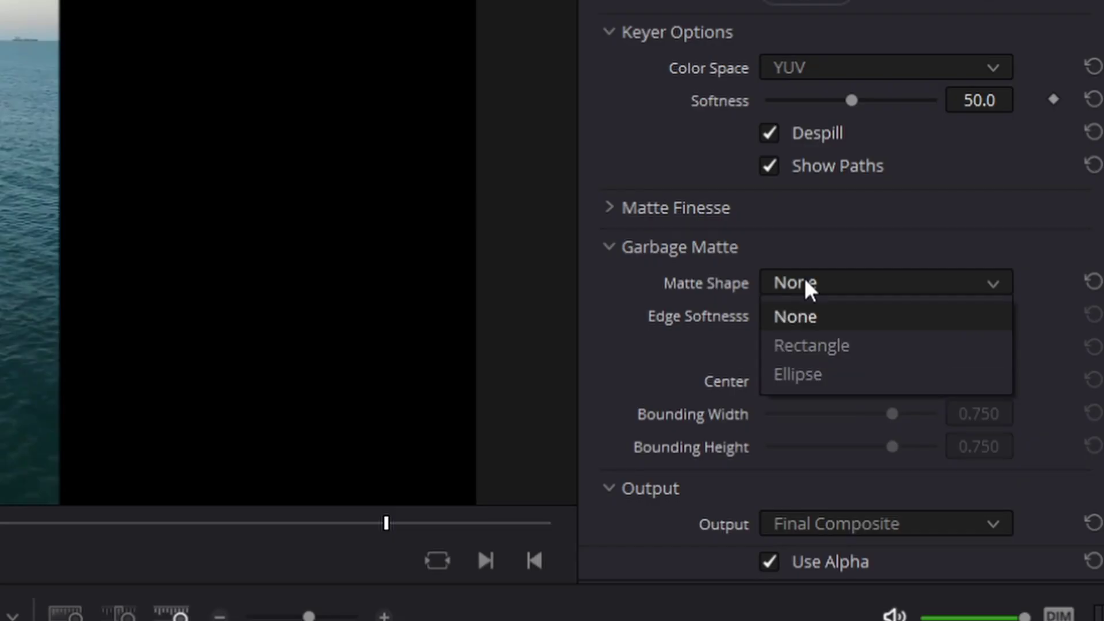
pyautogui.click(815, 345)
pyautogui.click(832, 291)
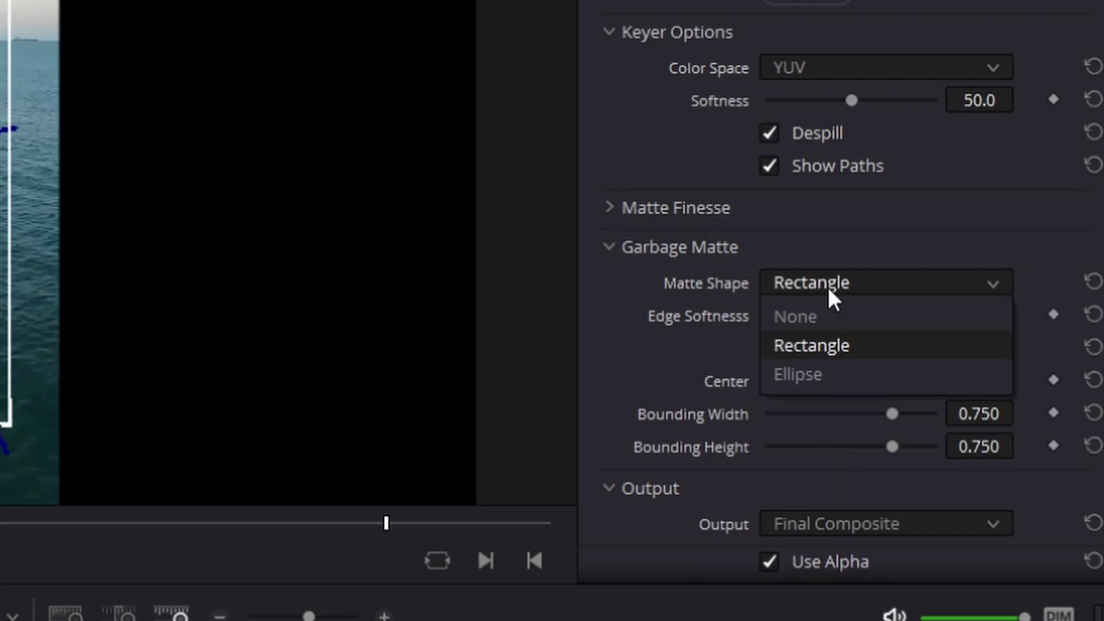
pyautogui.click(972, 269)
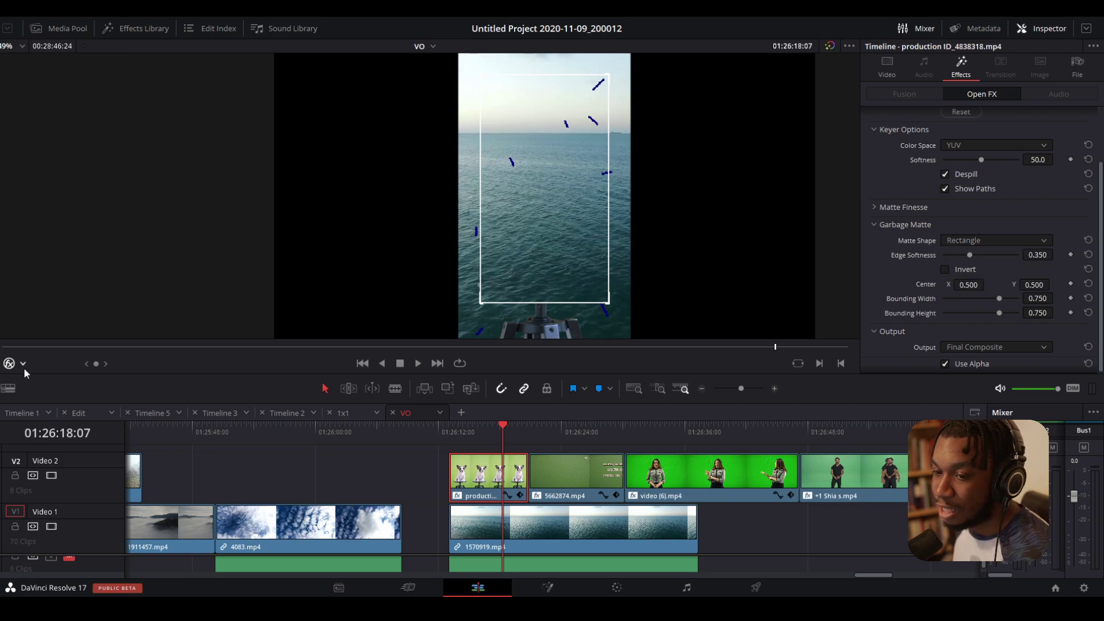
# - Check the viewer's Open FX Overlay option and turn off Show Paths for the keyer
pyautogui.click(23, 365)
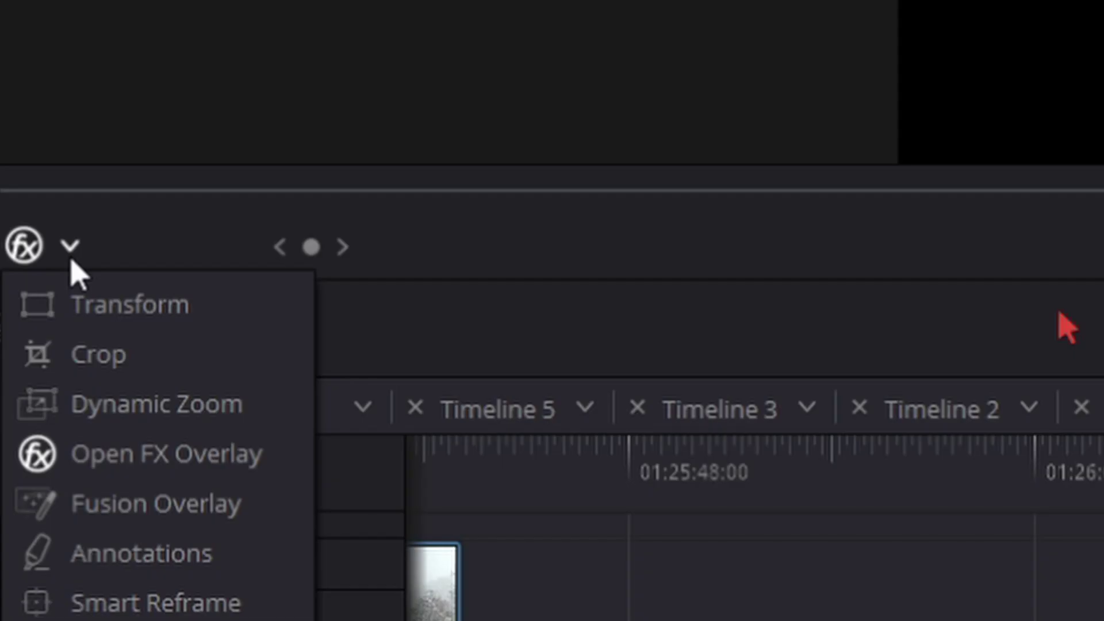
pyautogui.click(35, 252)
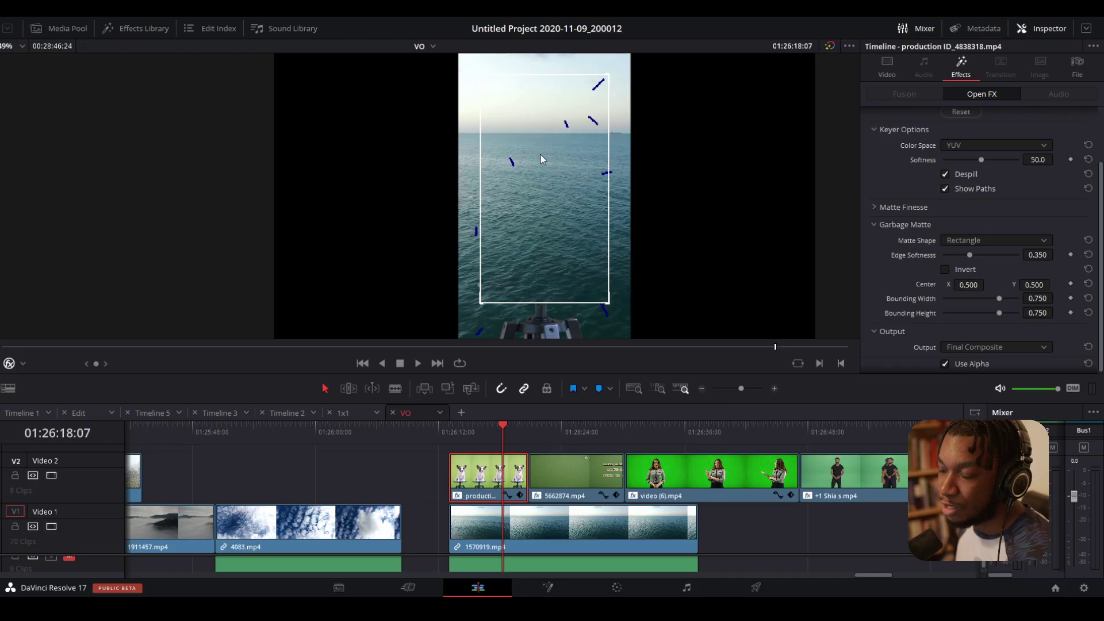
pyautogui.scroll(3, 995, 193)
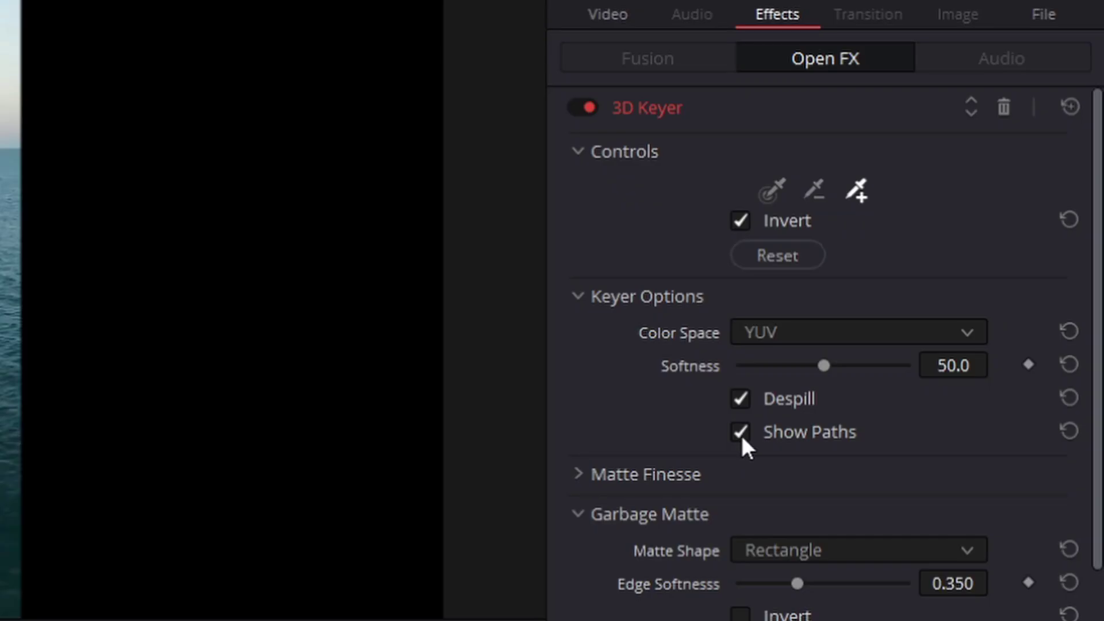
pyautogui.click(740, 436)
pyautogui.scroll(-3, 741, 428)
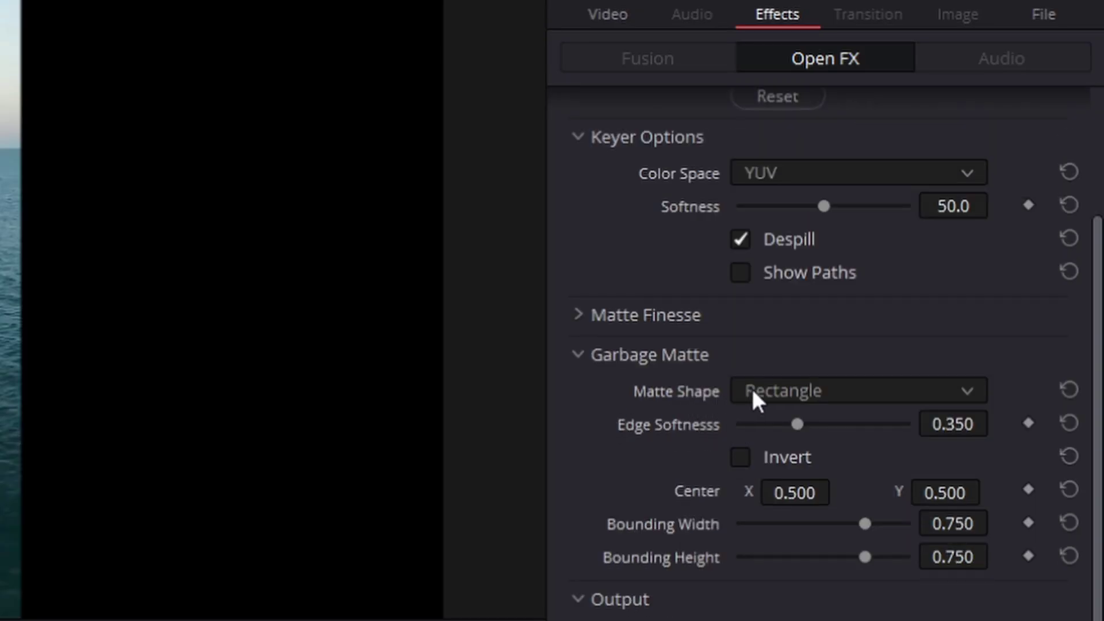
# - Try the Ellipse shape for the garbage matte and switch it back to Rectangle
pyautogui.click(781, 397)
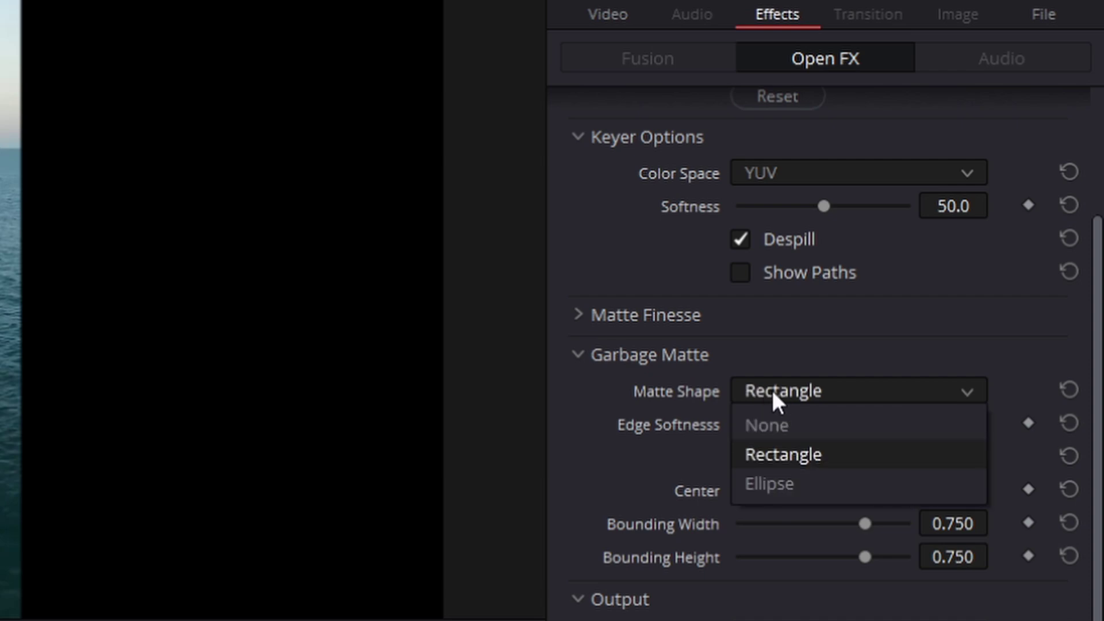
pyautogui.click(771, 485)
pyautogui.click(828, 394)
pyautogui.click(973, 261)
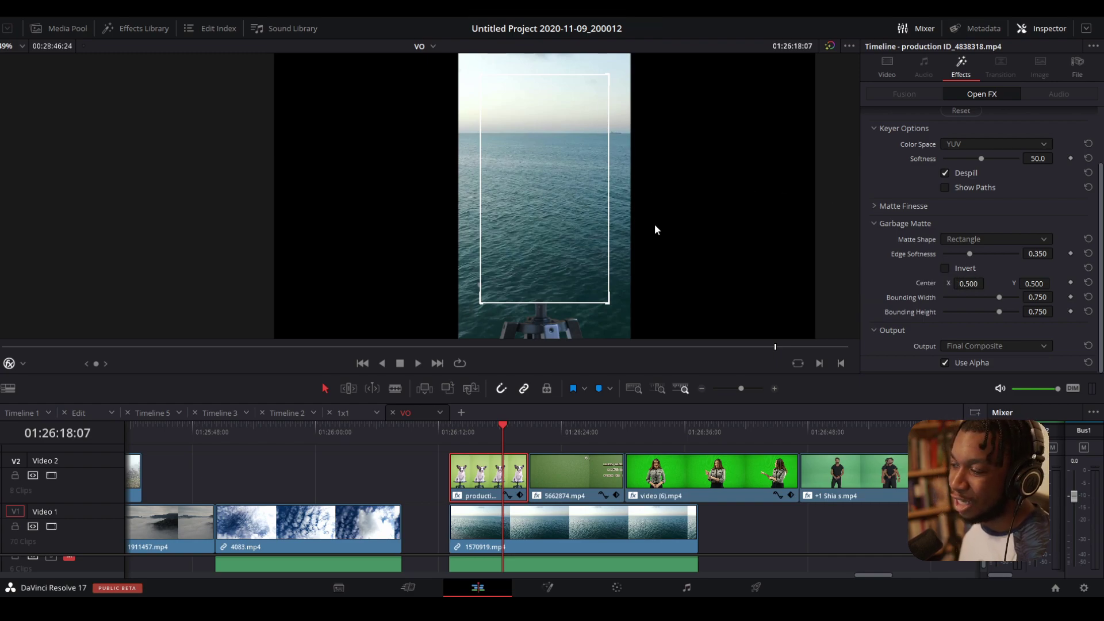
pyautogui.click(947, 241)
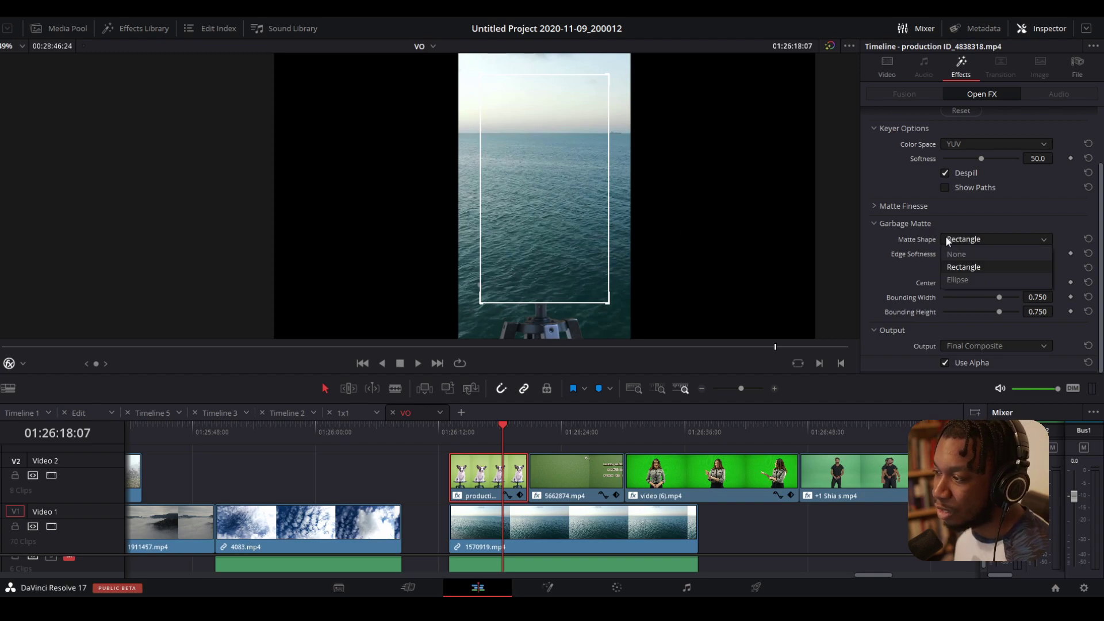
pyautogui.click(973, 222)
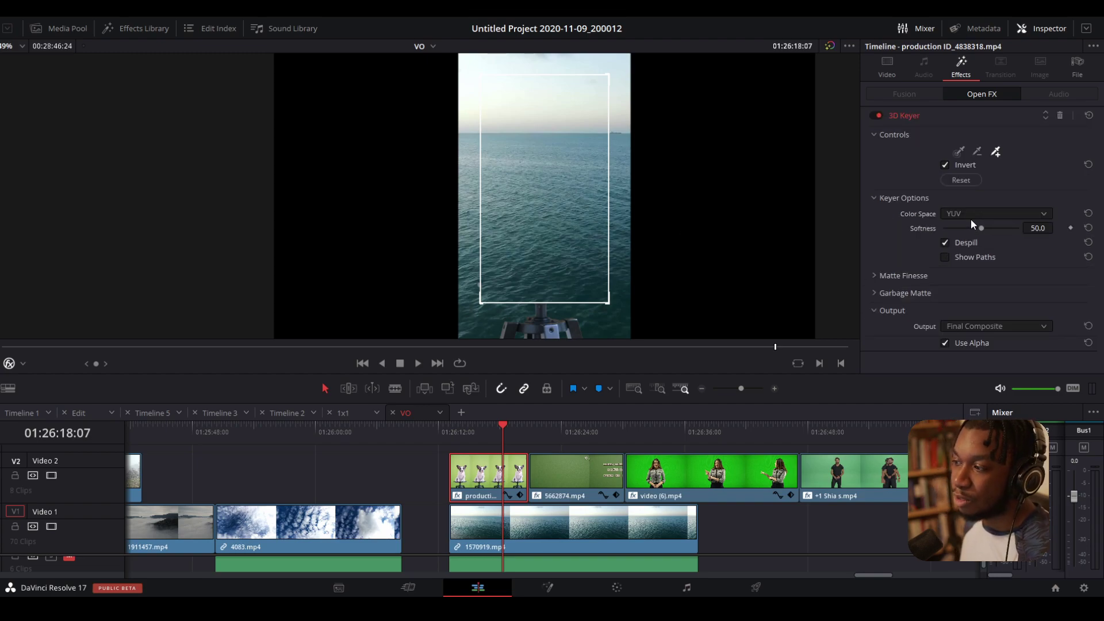
pyautogui.click(924, 292)
pyautogui.scroll(-2, 914, 279)
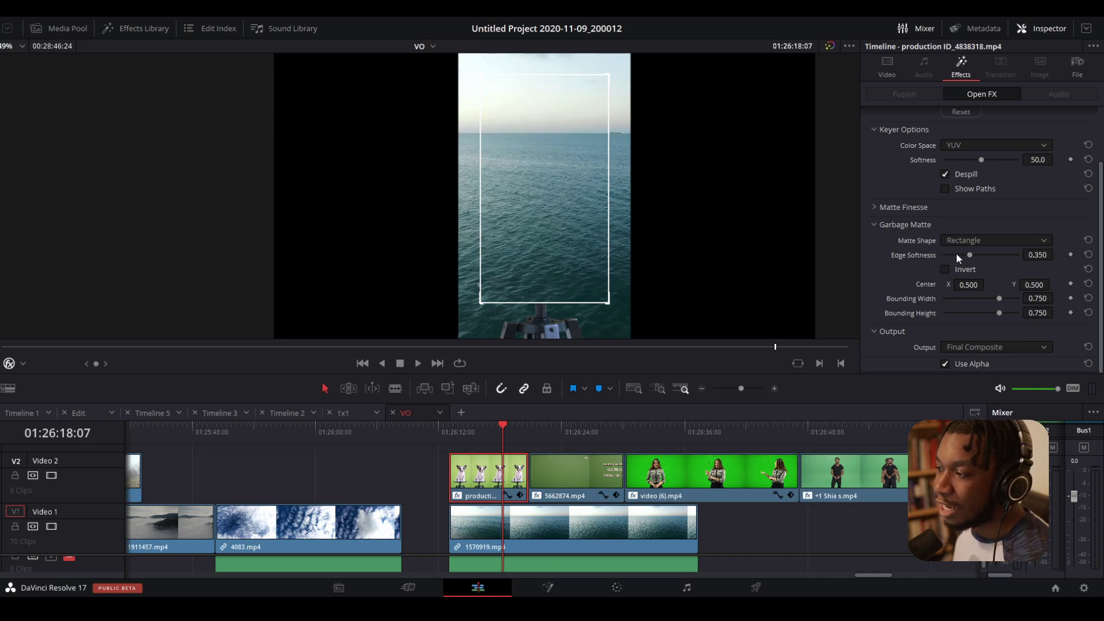
# - Move the rectangular garbage matte over the stand below the dog, at center 0.453, -0.295, with bounding width 0.850 and height 0.768
pyautogui.moveTo(609, 303); pyautogui.dragTo(563, 537)
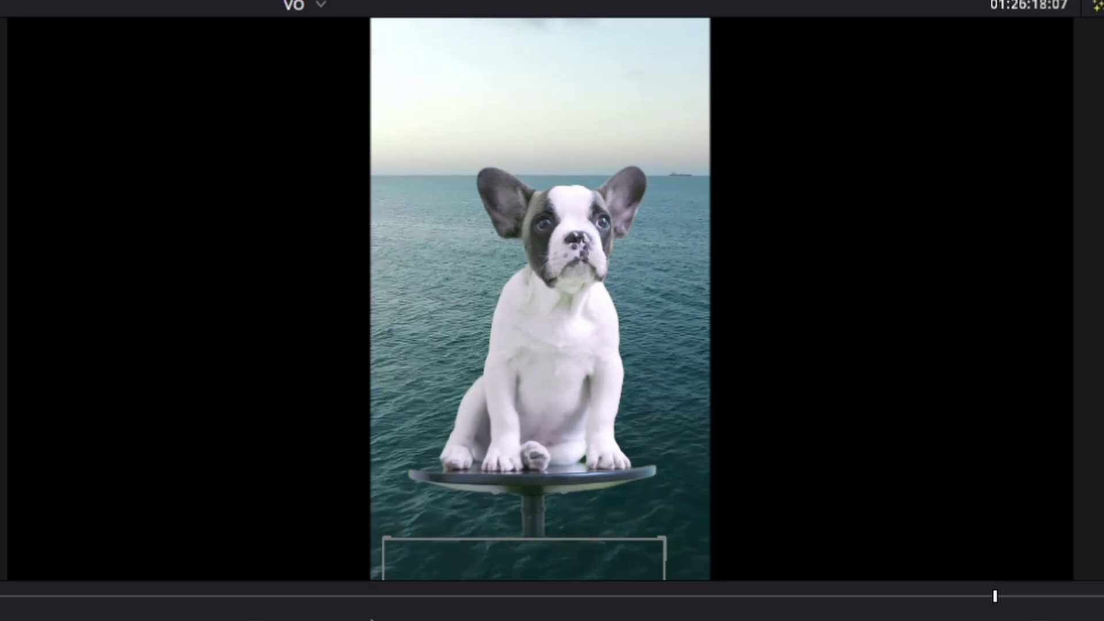
pyautogui.moveTo(524, 614); pyautogui.dragTo(524, 620)
pyautogui.scroll(-5, 829, 507)
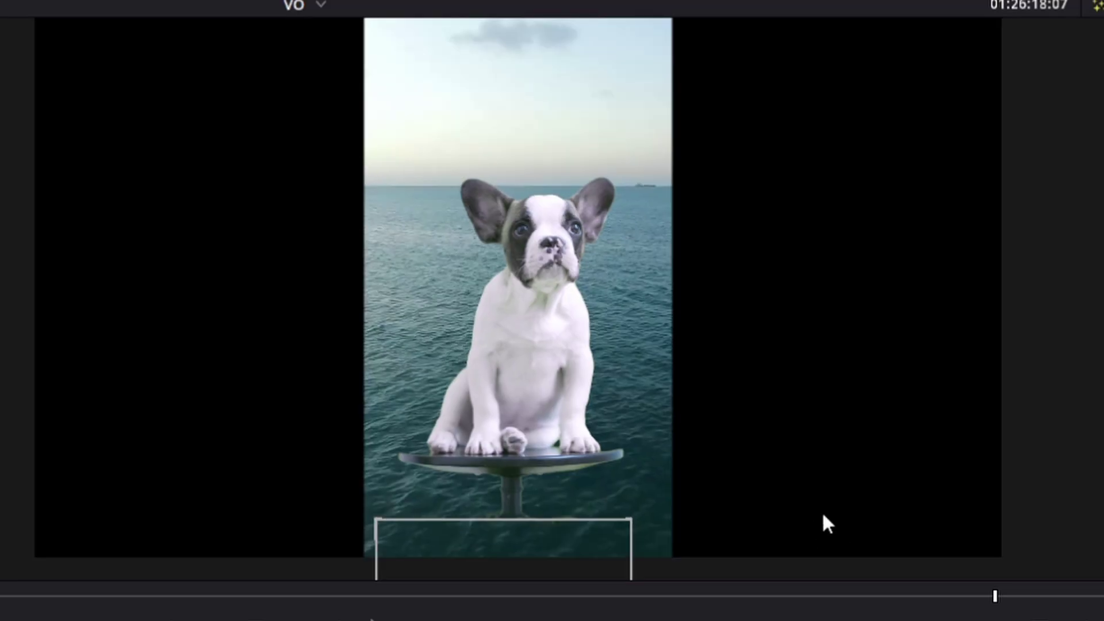
pyautogui.moveTo(586, 492)
pyautogui.mouseDown()
pyautogui.moveTo(670, 492)
pyautogui.moveTo(590, 484)
pyautogui.mouseUp()
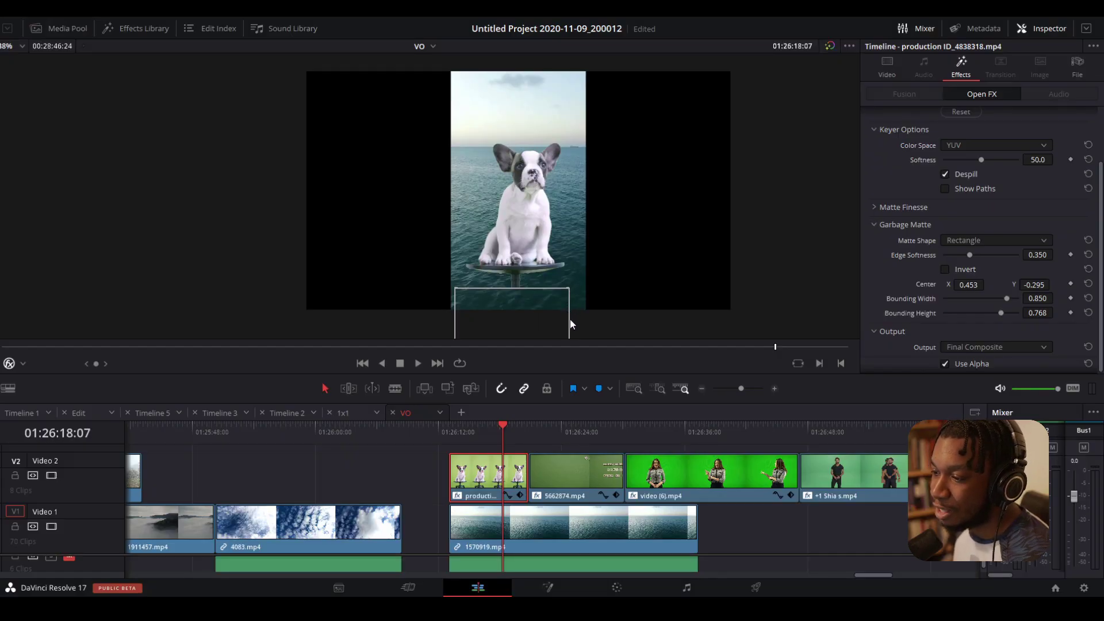
pyautogui.scroll(-5, 529, 315)
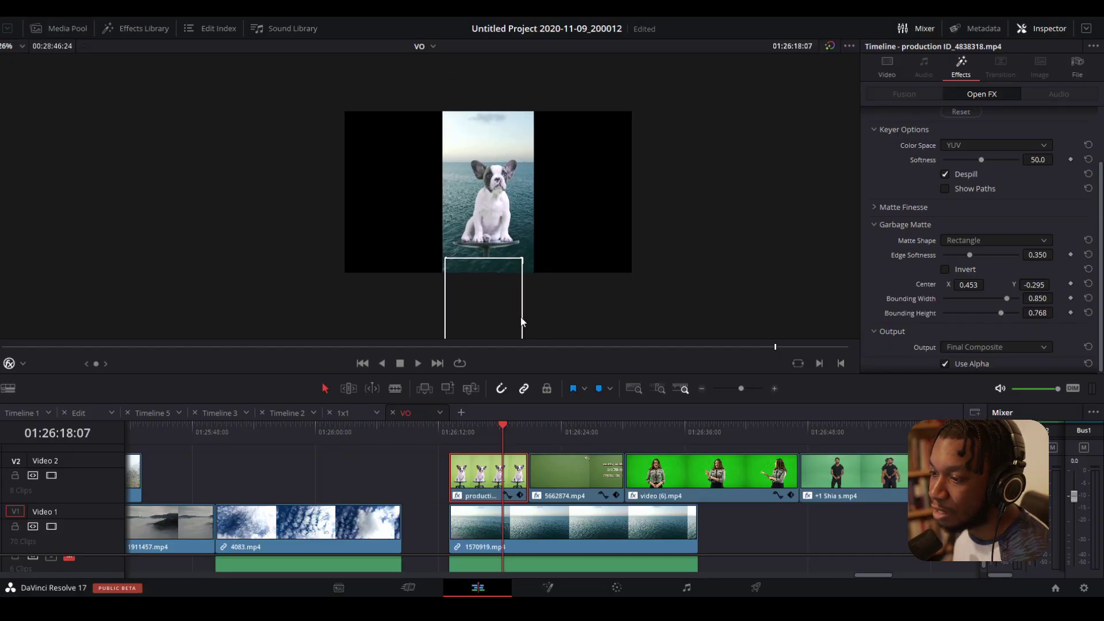
# - Move the garbage matte around the dog at center 0.522, 0.469, invert it, and save the project
pyautogui.moveTo(466, 315); pyautogui.dragTo(469, 235)
pyautogui.scroll(2, 472, 255)
pyautogui.scroll(3, 472, 254)
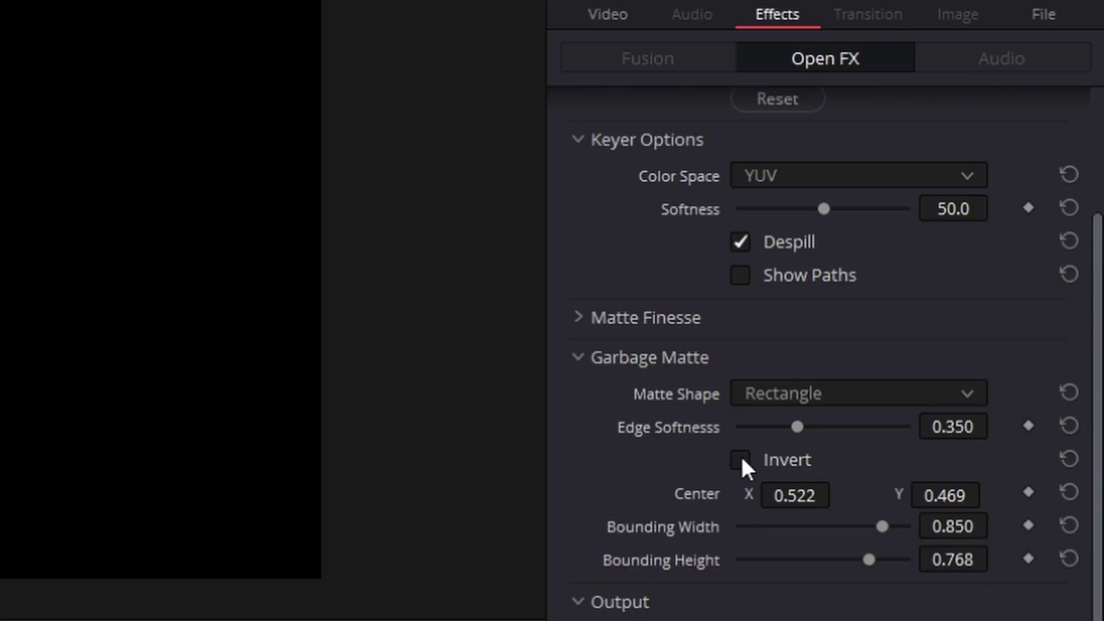
pyautogui.click(943, 269)
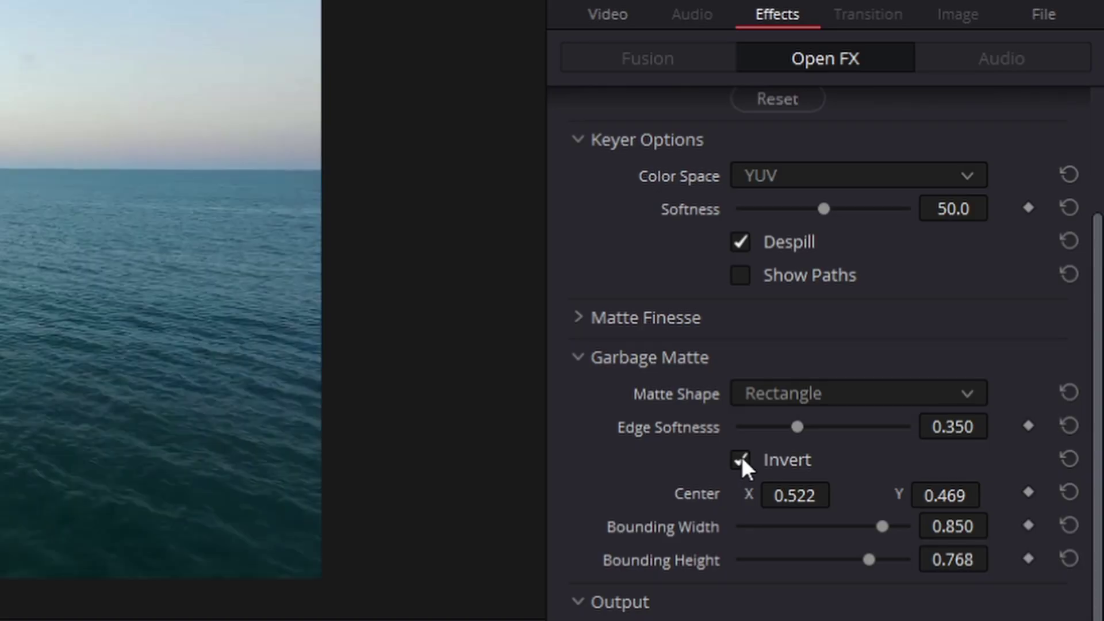
pyautogui.hotkey('ctrl', 's')
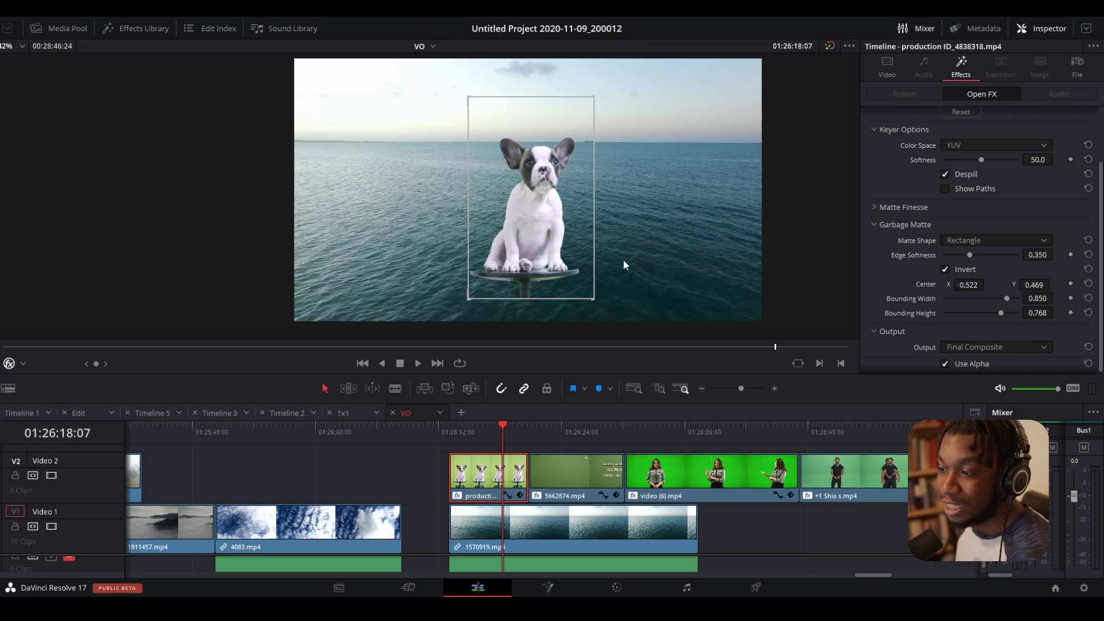
# - Recenter the inverted garbage matte at 0.479, 0.425 and set its Edge Softness to 0.419
pyautogui.moveTo(583, 299)
pyautogui.mouseDown()
pyautogui.moveTo(560, 405)
pyautogui.moveTo(585, 481)
pyautogui.moveTo(582, 271)
pyautogui.moveTo(577, 306)
pyautogui.moveTo(591, 288)
pyautogui.moveTo(574, 298)
pyautogui.mouseUp()
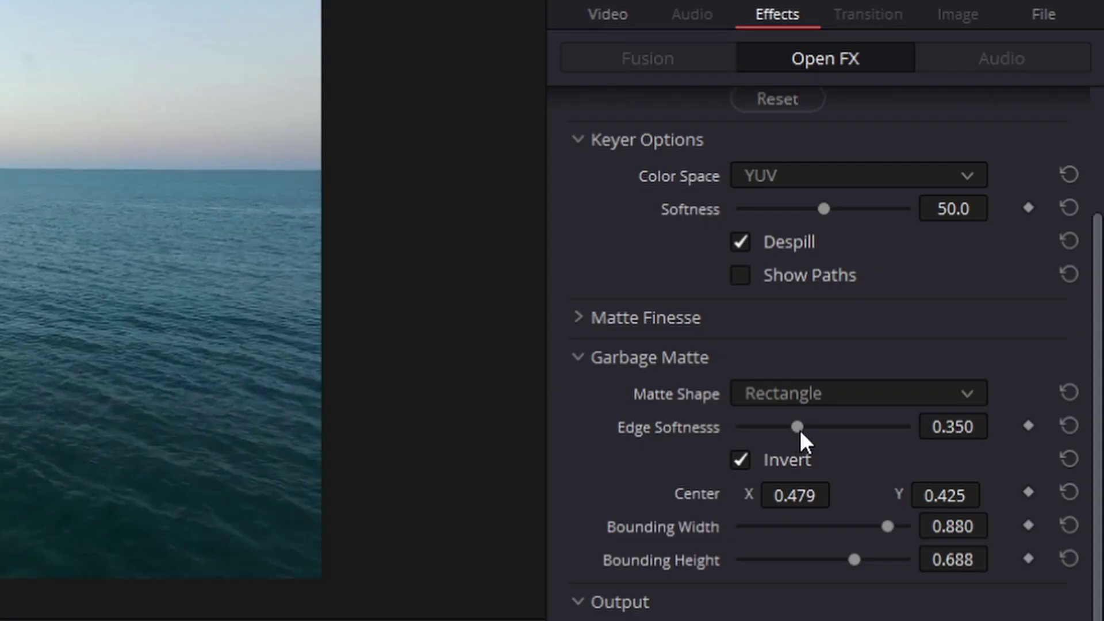
pyautogui.moveTo(971, 255); pyautogui.dragTo(979, 255)
pyautogui.moveTo(822, 428); pyautogui.dragTo(966, 429)
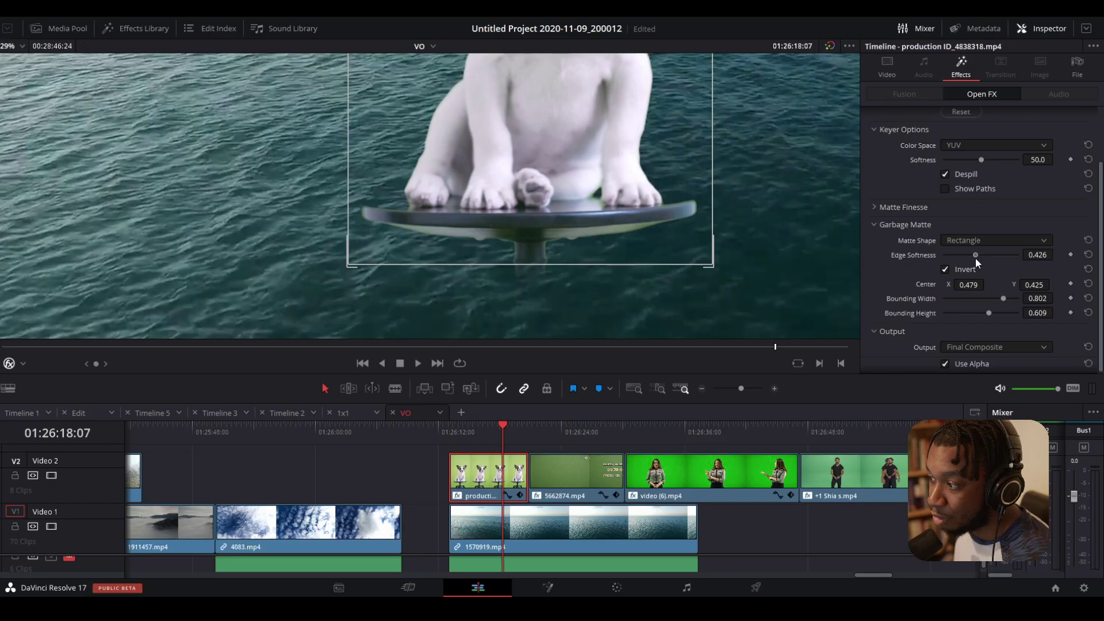
pyautogui.moveTo(976, 258); pyautogui.dragTo(974, 258)
pyautogui.moveTo(775, 240); pyautogui.dragTo(687, 292)
pyautogui.scroll(-3, 692, 295)
pyautogui.moveTo(668, 251); pyautogui.dragTo(706, 289)
pyautogui.scroll(-2, 706, 289)
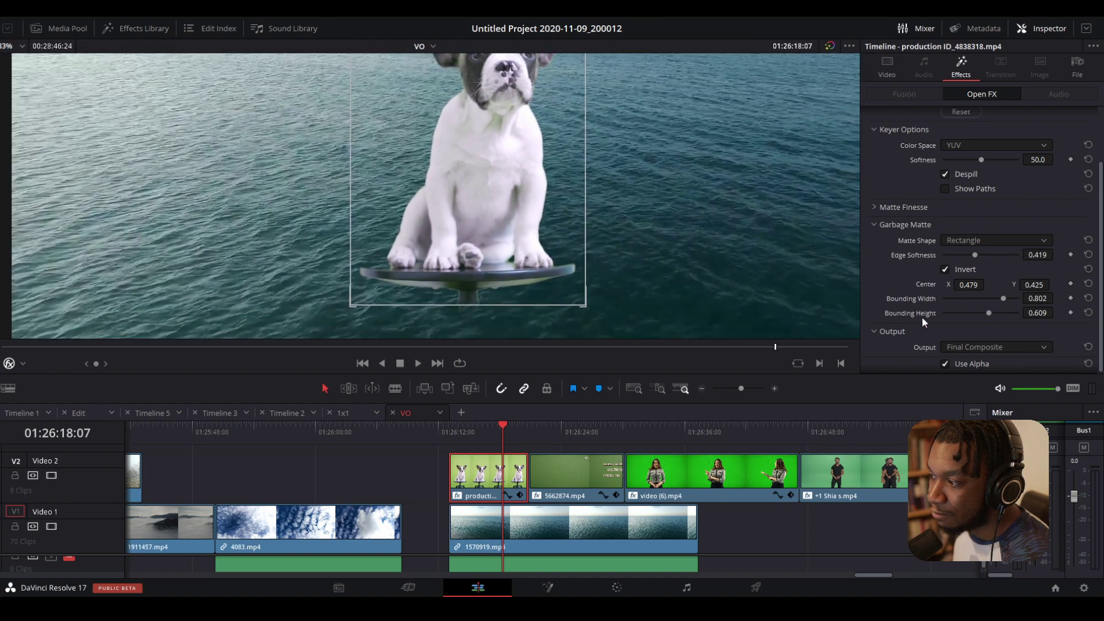
# - Tighten the garbage matte to bounding width 0.787 and height 0.613, and set its center X to 0.513
pyautogui.moveTo(1003, 298); pyautogui.dragTo(993, 297)
pyautogui.scroll(-1, 618, 251)
pyautogui.scroll(-2, 619, 251)
pyautogui.moveTo(540, 296); pyautogui.dragTo(551, 304)
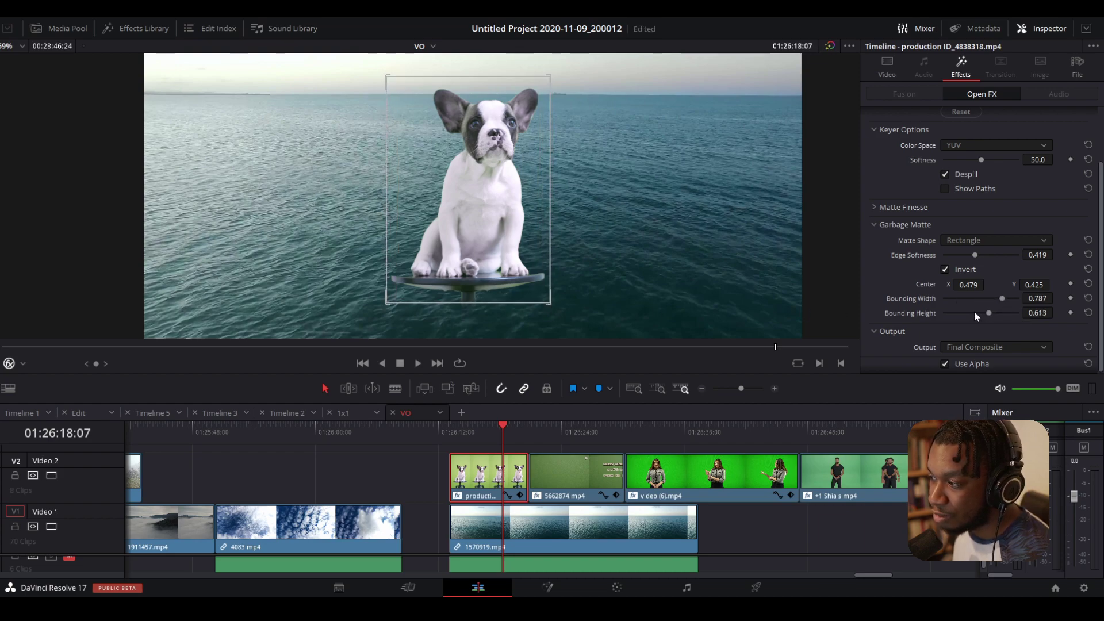
pyautogui.moveTo(967, 284); pyautogui.dragTo(987, 284)
# - Compare the Ellipse matte shape around the dog and return to Rectangle
pyautogui.click(955, 241)
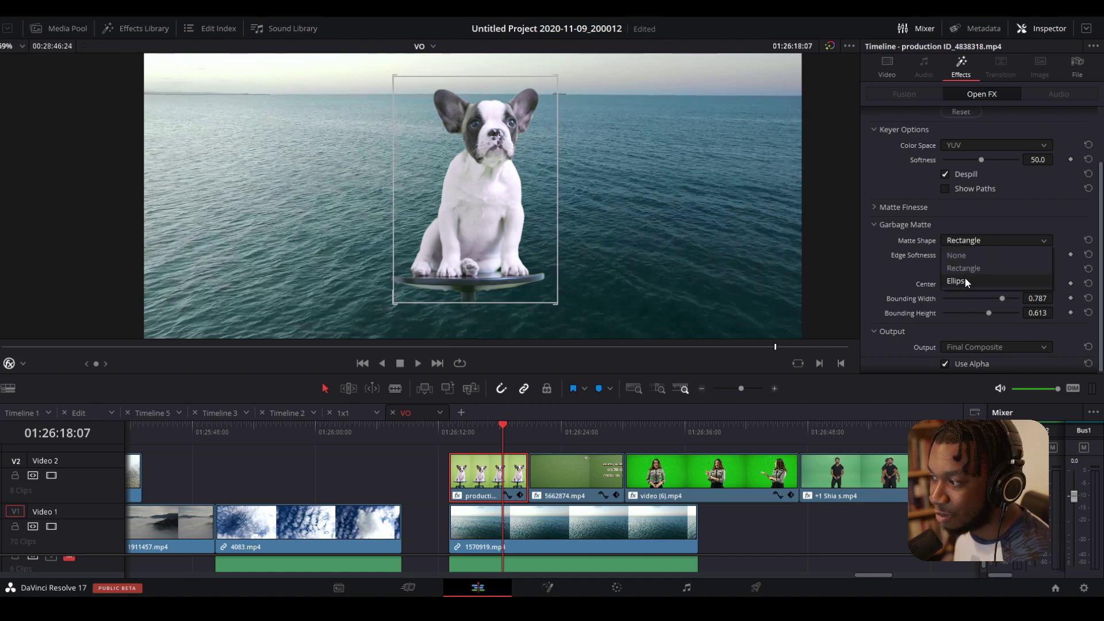
pyautogui.click(964, 278)
pyautogui.click(970, 238)
pyautogui.click(969, 269)
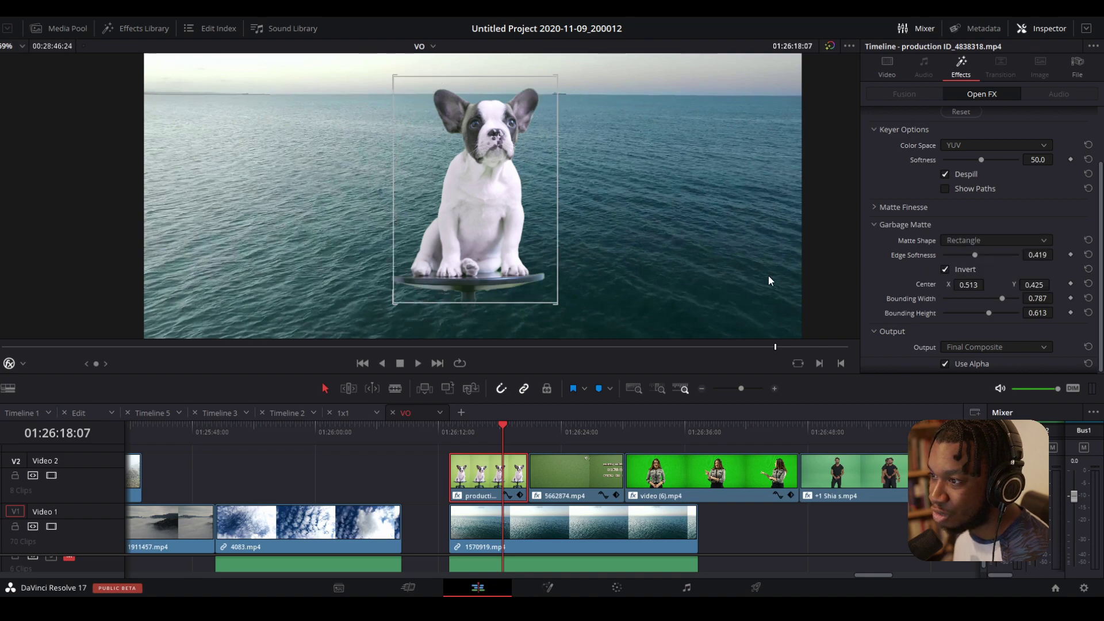
# - Enlarge the garbage matte to bounding width 0.836 and height 0.635, and compare the result with the shape set to None and Rectangle
pyautogui.moveTo(556, 303); pyautogui.dragTo(563, 308)
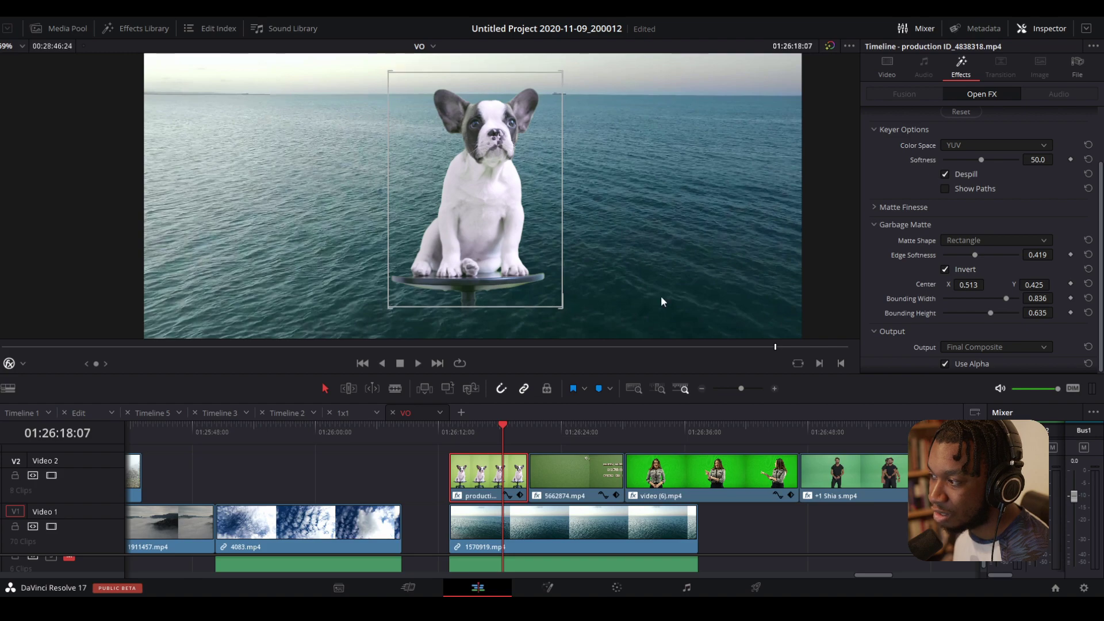
pyautogui.click(984, 240)
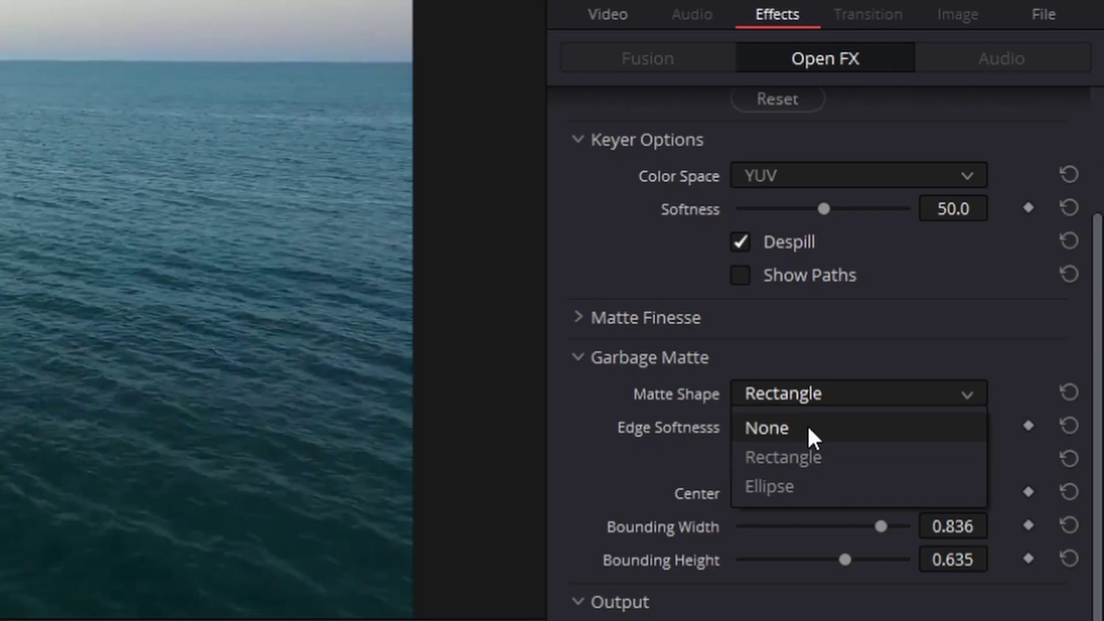
pyautogui.click(808, 429)
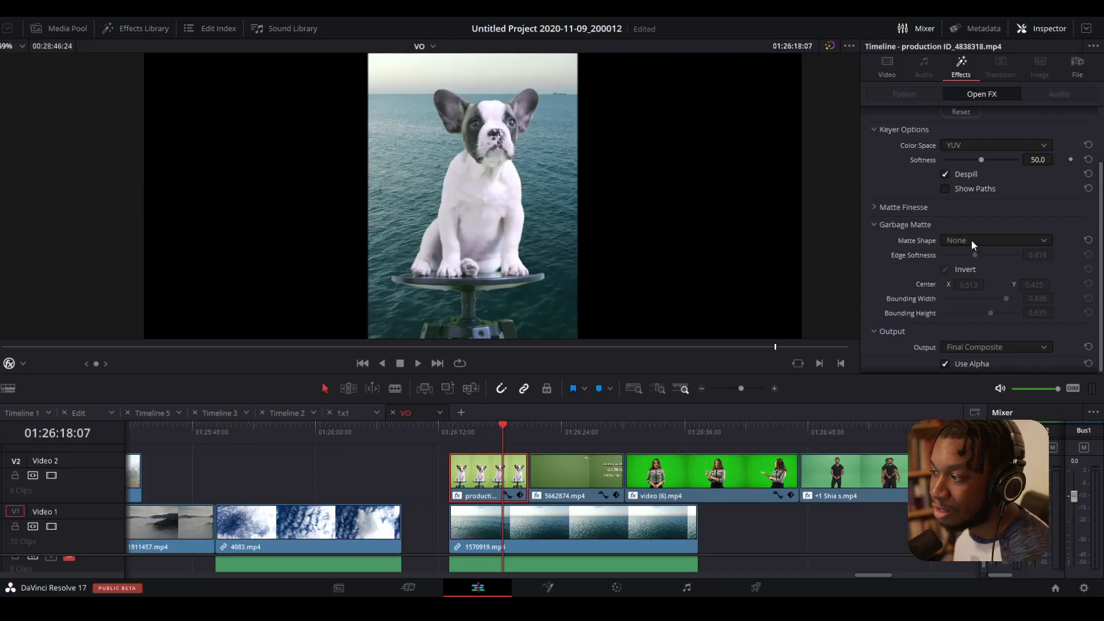
pyautogui.click(800, 394)
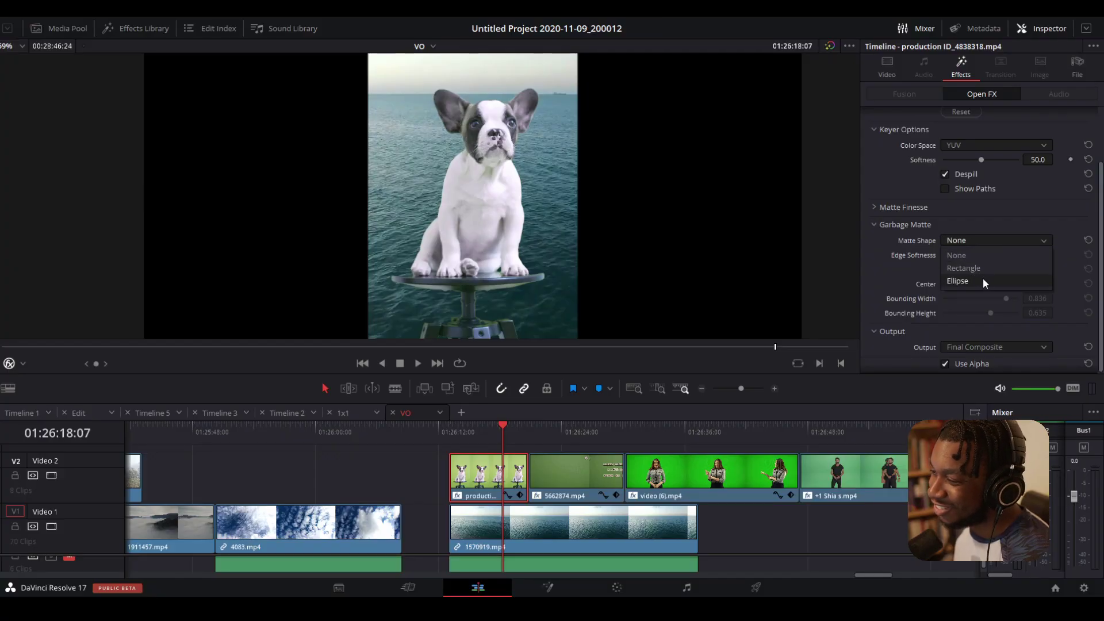
pyautogui.click(989, 270)
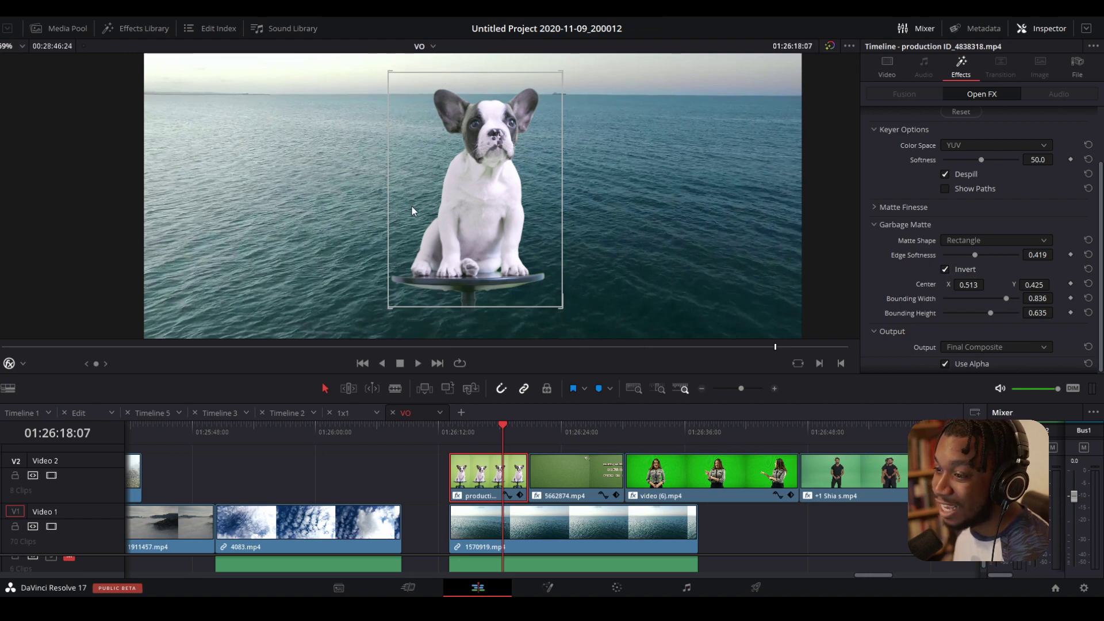
# - Hide the Open FX overlay in the viewer and play the dog composite from the clip's start
pyautogui.scroll(-10, 502, 262)
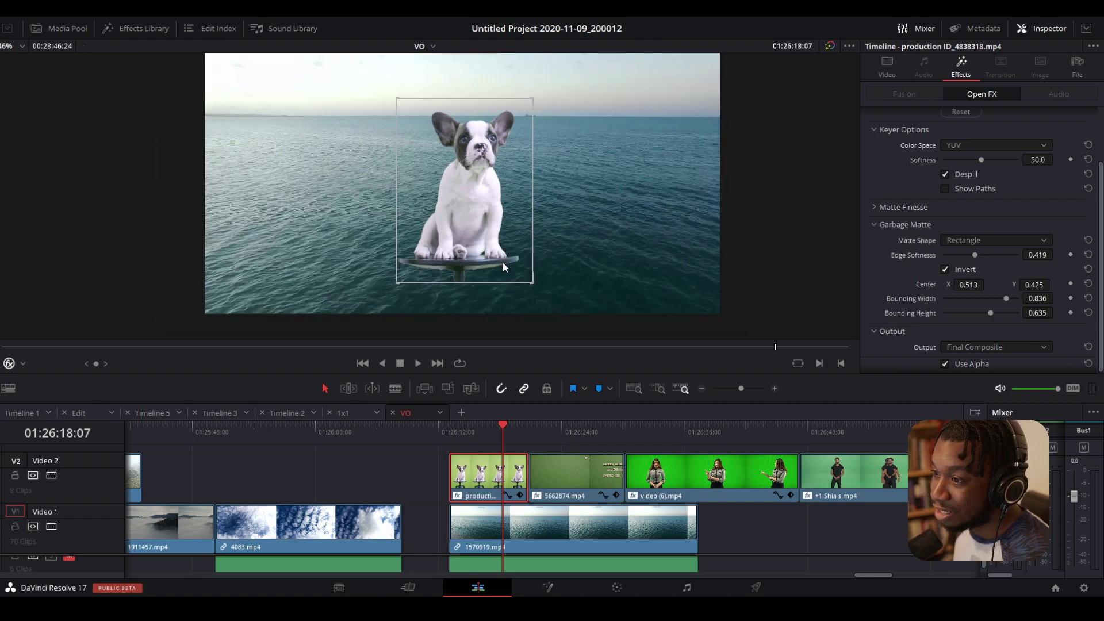
pyautogui.moveTo(495, 247); pyautogui.dragTo(517, 270)
pyautogui.scroll(5, 606, 291)
pyautogui.scroll(1, 605, 291)
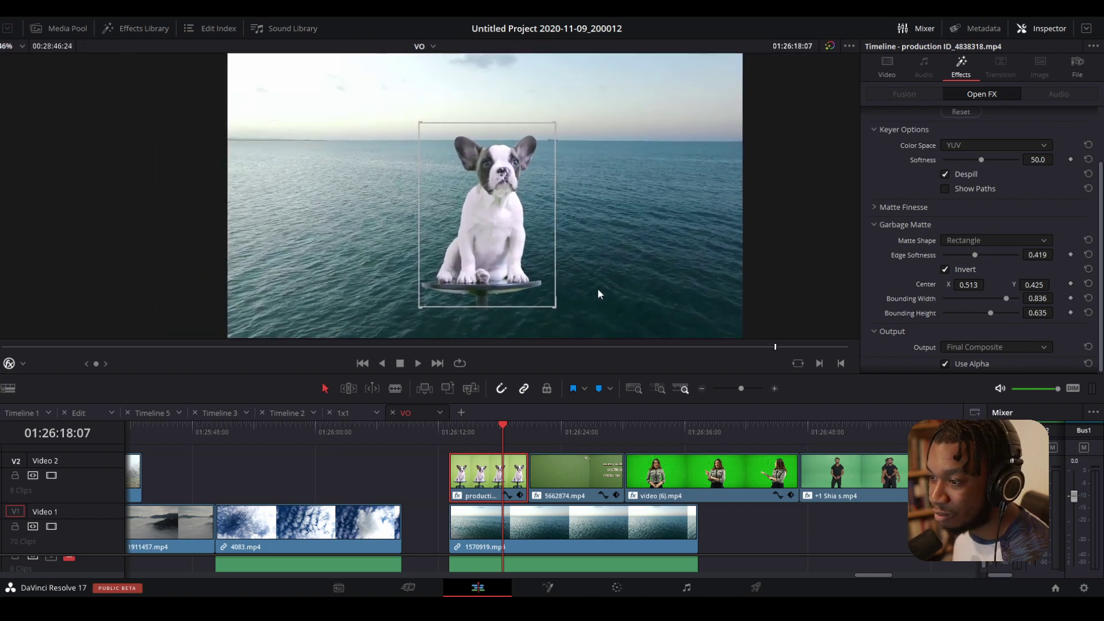
pyautogui.click(449, 426)
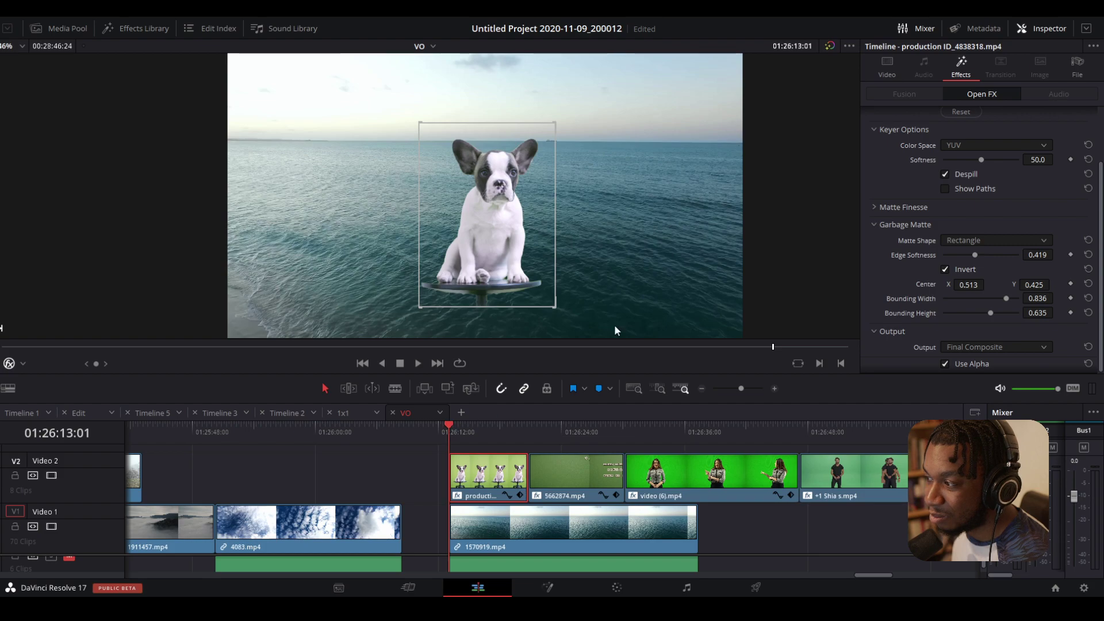
pyautogui.click(10, 364)
pyautogui.press('space')
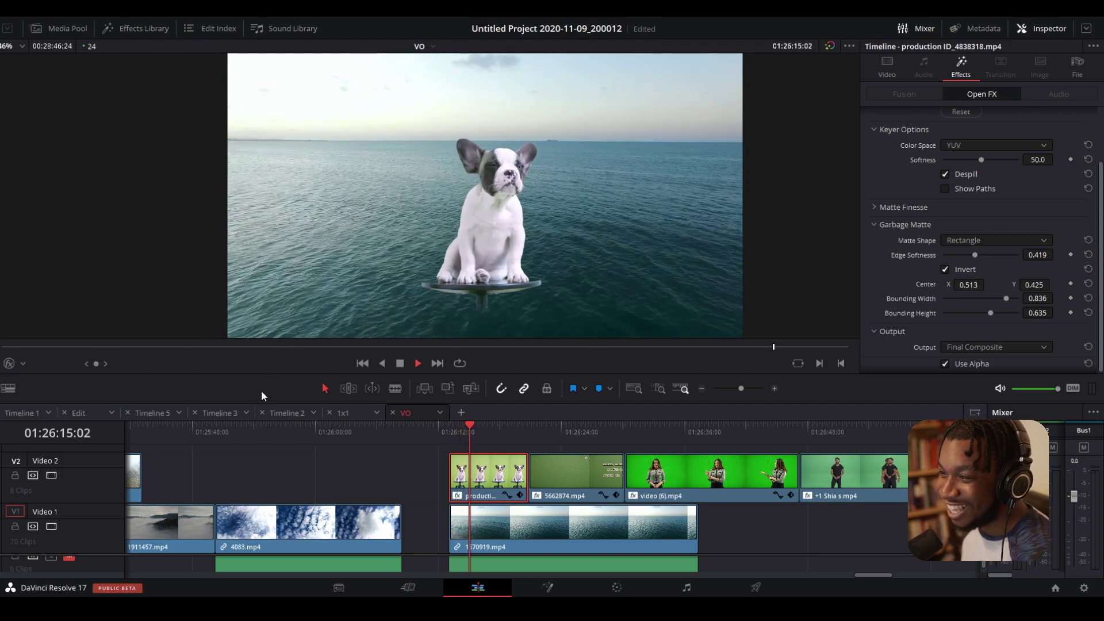
# - Replay the opening seconds of the dog composite several times to examine the key and garbage matte
pyautogui.click(457, 428)
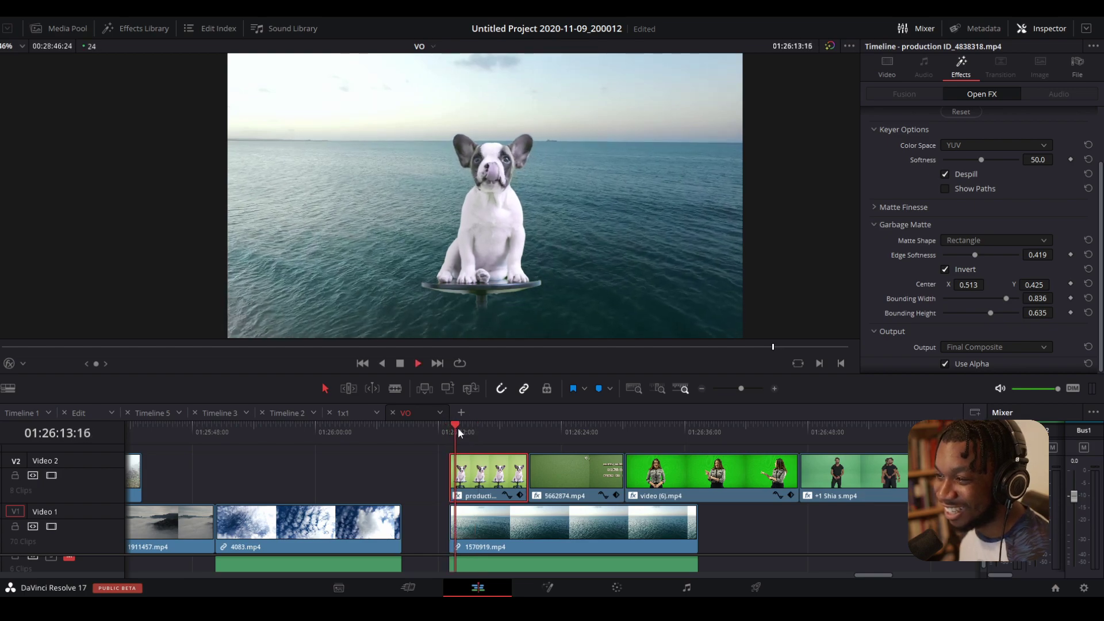
pyautogui.press('space')
pyautogui.click(459, 426)
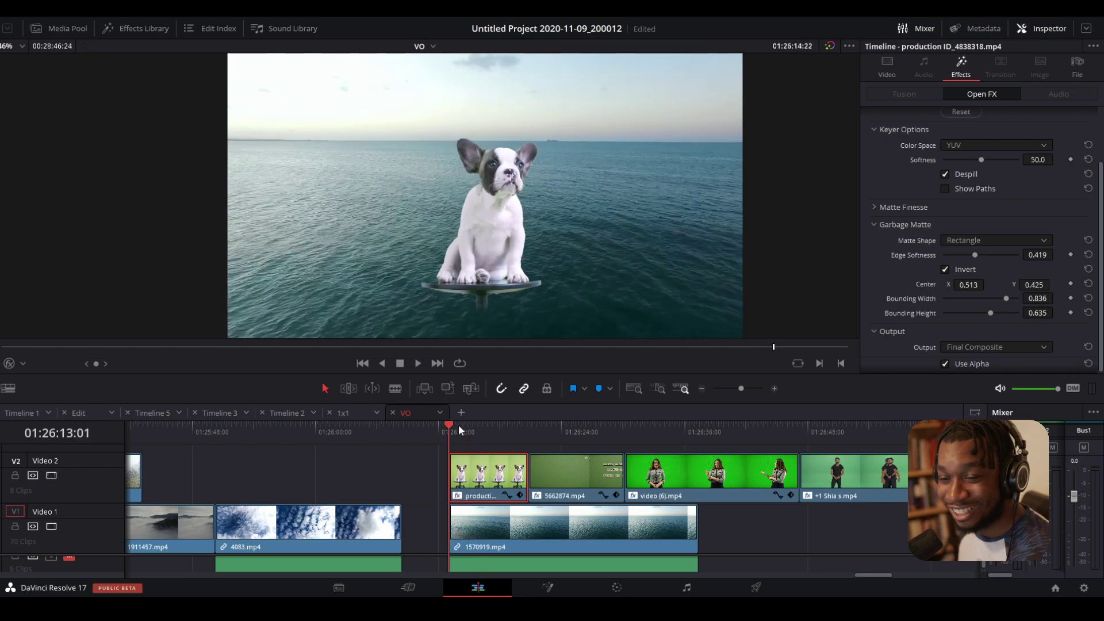
pyautogui.press('space')
pyautogui.click(453, 426)
pyautogui.press('space')
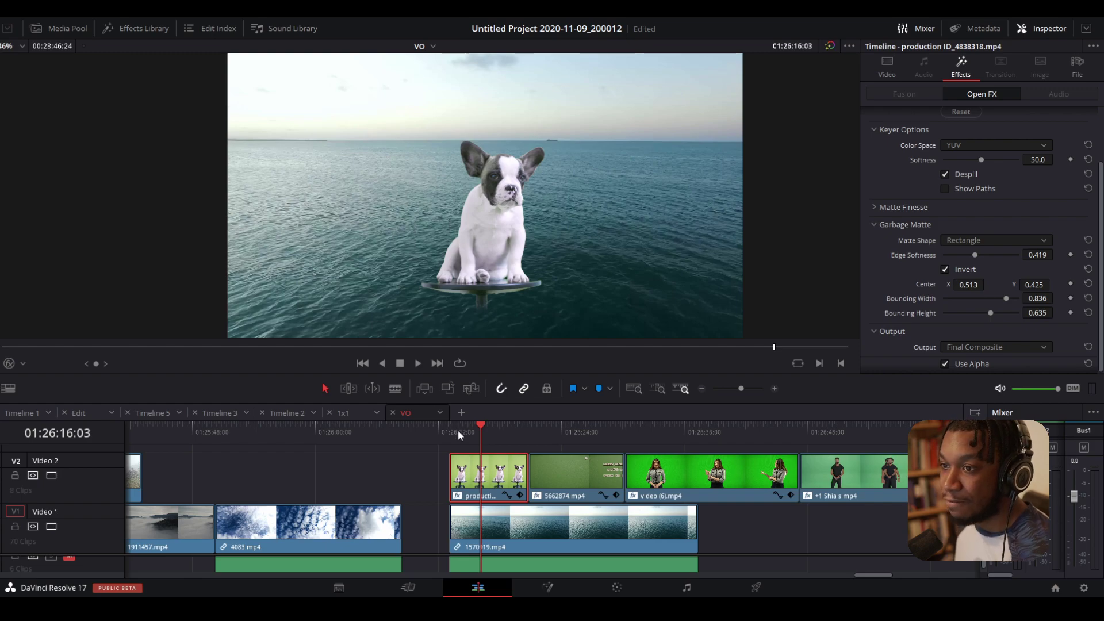
pyautogui.click(462, 435)
pyautogui.press('space')
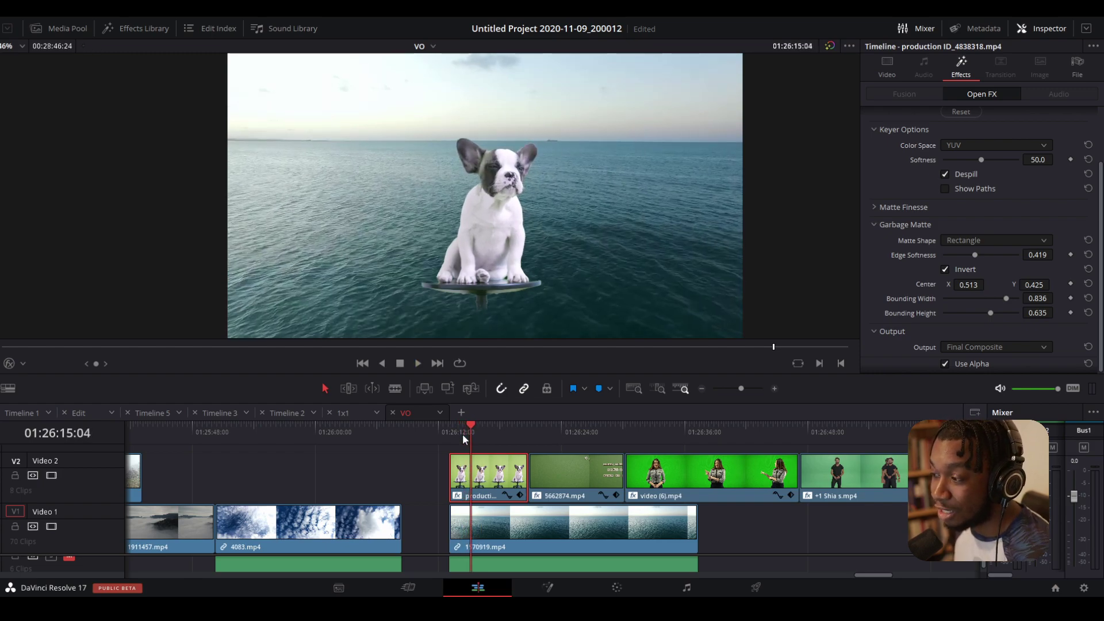
pyautogui.press('space')
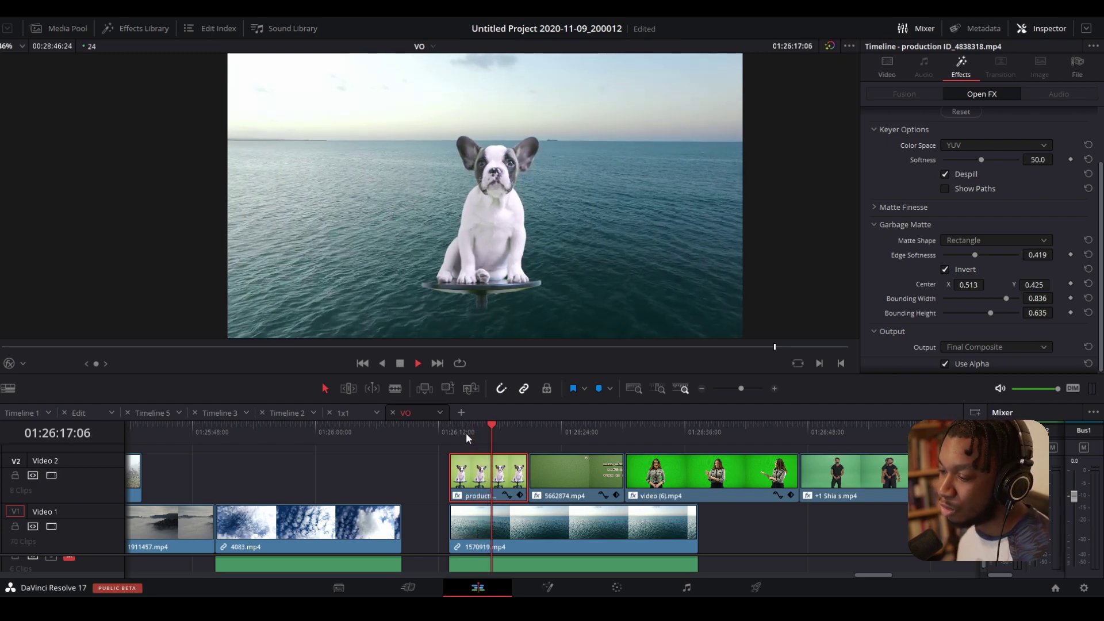
pyautogui.press('space')
# - Key out the green background of the letter-tile clip 5662874.mp4 with 3D Keyer strokes, adding a sample beside the lower tiles
pyautogui.moveTo(550, 426)
pyautogui.mouseDown()
pyautogui.moveTo(667, 436)
pyautogui.moveTo(571, 432)
pyautogui.mouseUp()
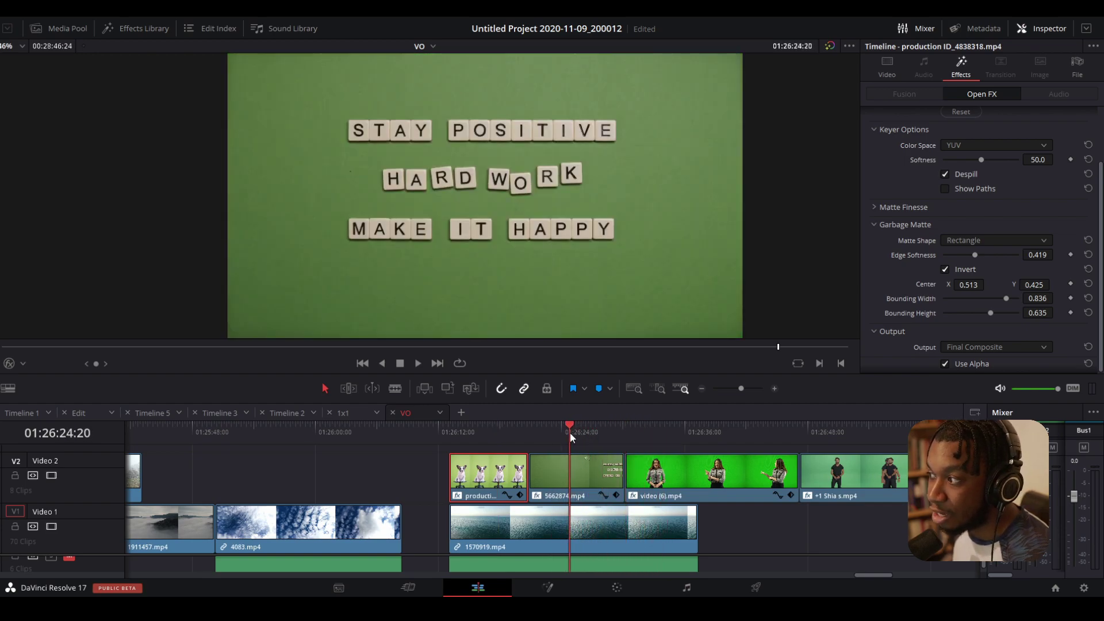
pyautogui.click(561, 483)
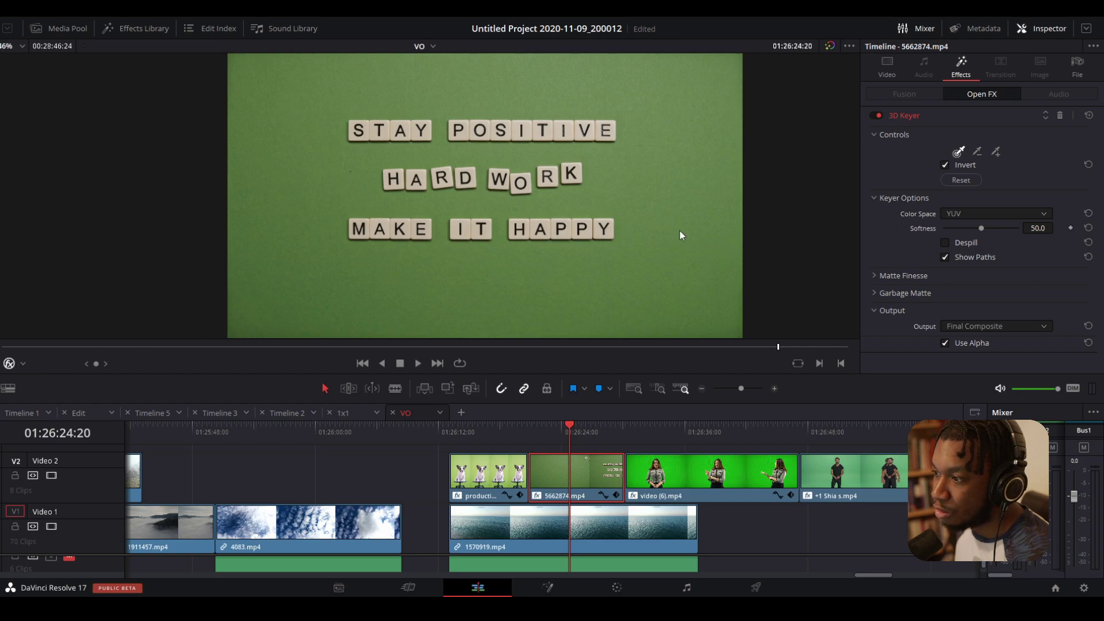
pyautogui.moveTo(662, 127); pyautogui.dragTo(664, 143)
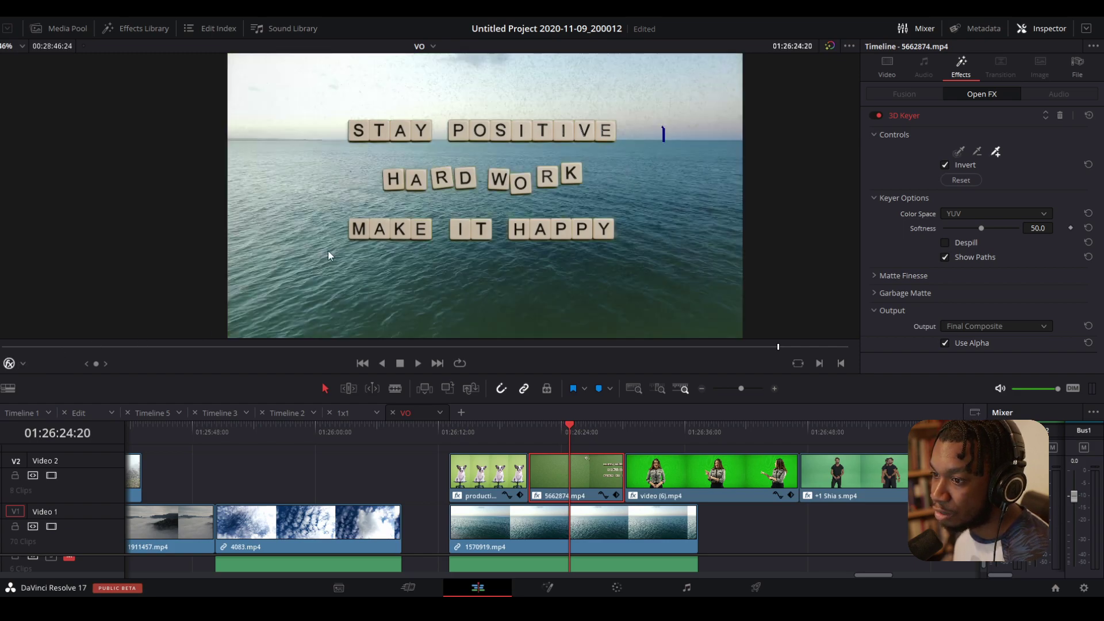
pyautogui.moveTo(311, 254); pyautogui.dragTo(313, 257)
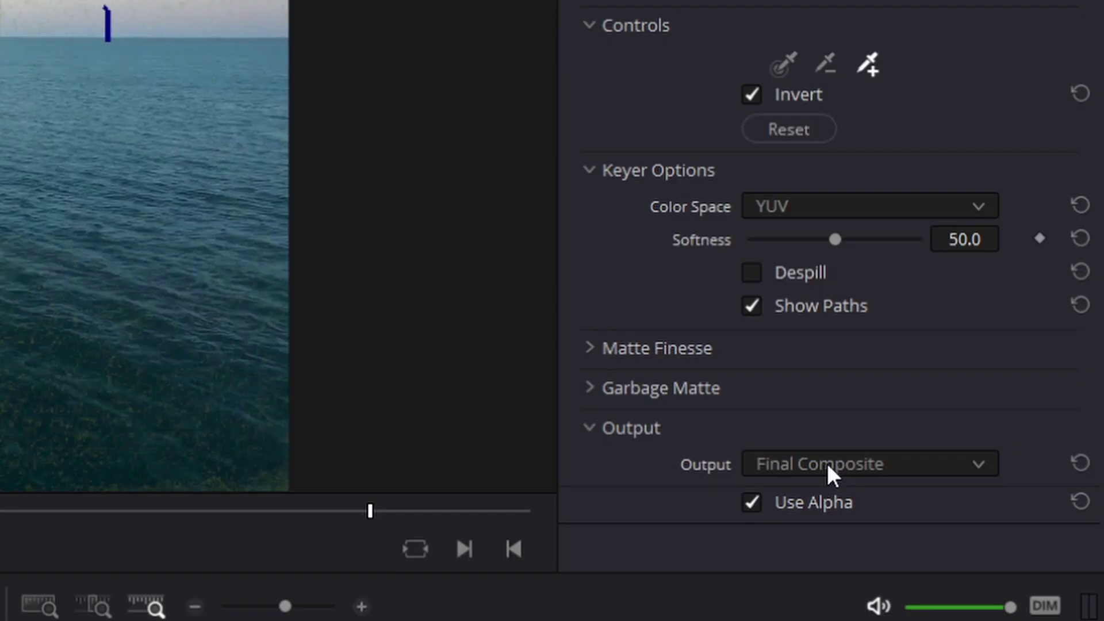
# - Show the letter-tile matte as Alpha Highlight B/W and set its Denoise to 1.5 and Clean Black to 49.6
pyautogui.click(977, 326)
pyautogui.click(973, 353)
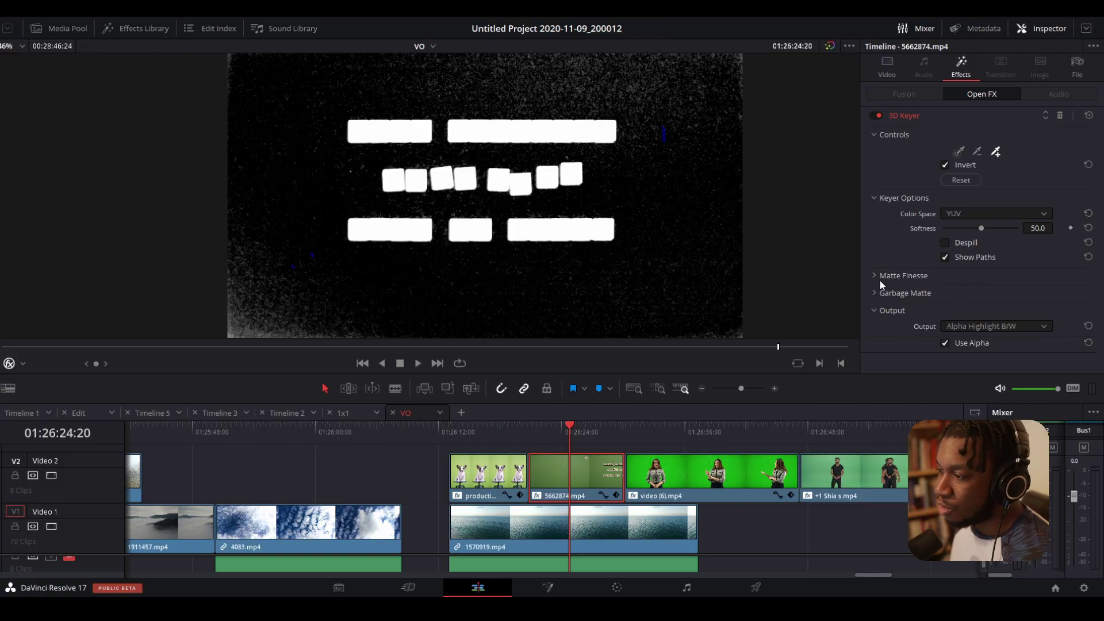
pyautogui.click(875, 276)
pyautogui.scroll(-3, 878, 270)
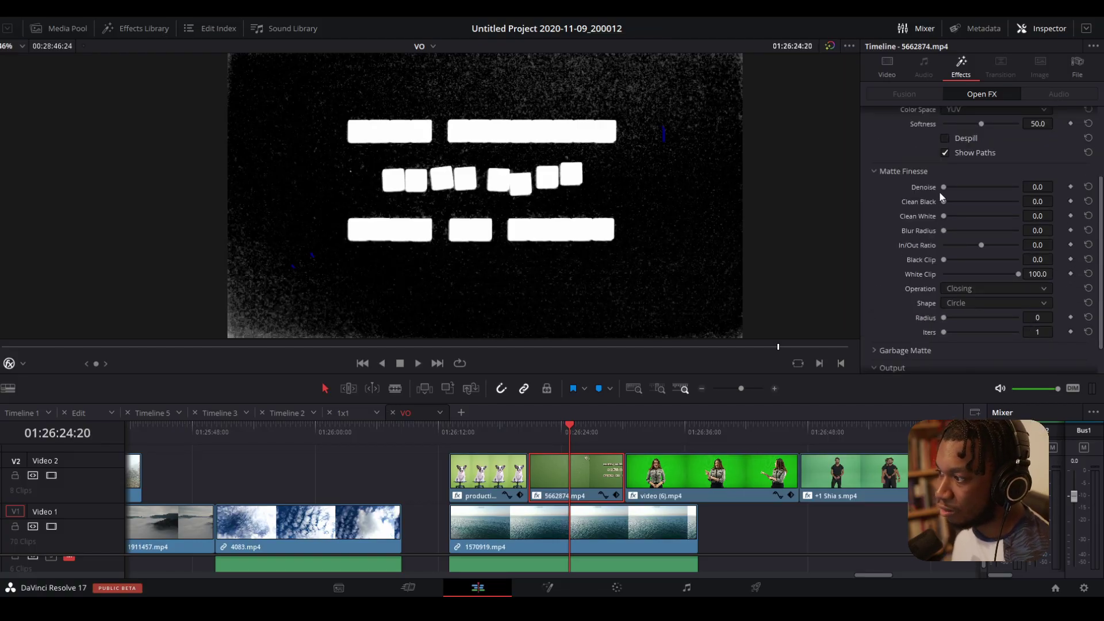
pyautogui.moveTo(942, 186); pyautogui.dragTo(981, 198)
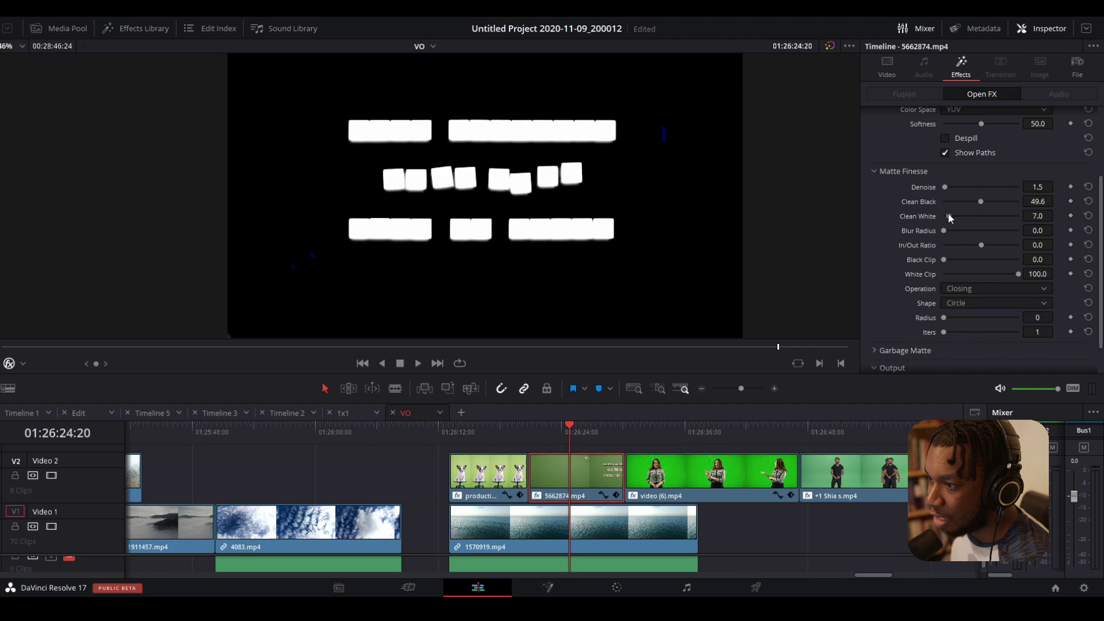
# - Set Clean White to 0.8, In/Out Ratio to -38.0 and White Clip to 96.1, and return the output to Final Composite
pyautogui.moveTo(943, 215); pyautogui.dragTo(966, 240)
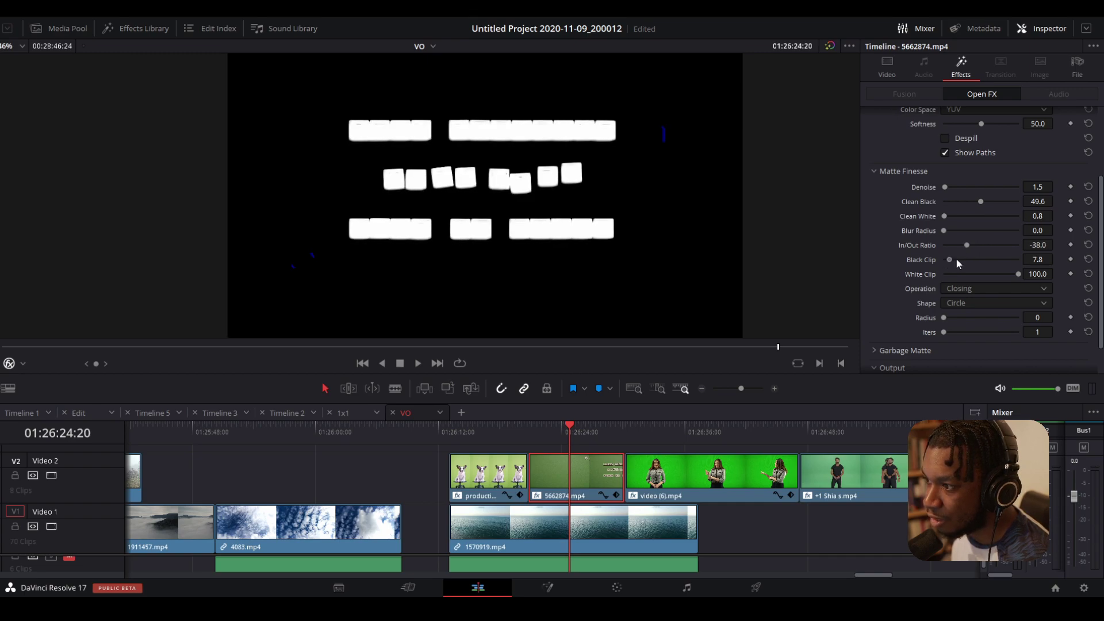
pyautogui.moveTo(1019, 273)
pyautogui.mouseDown()
pyautogui.moveTo(988, 272)
pyautogui.moveTo(1017, 275)
pyautogui.mouseUp()
pyautogui.scroll(-2, 913, 319)
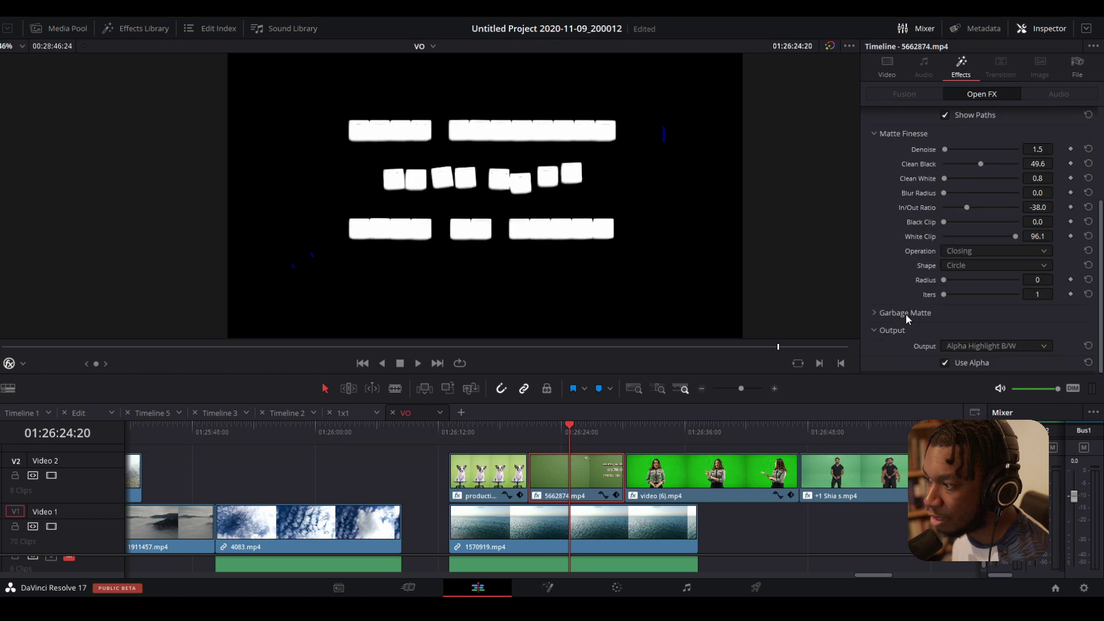
pyautogui.click(985, 347)
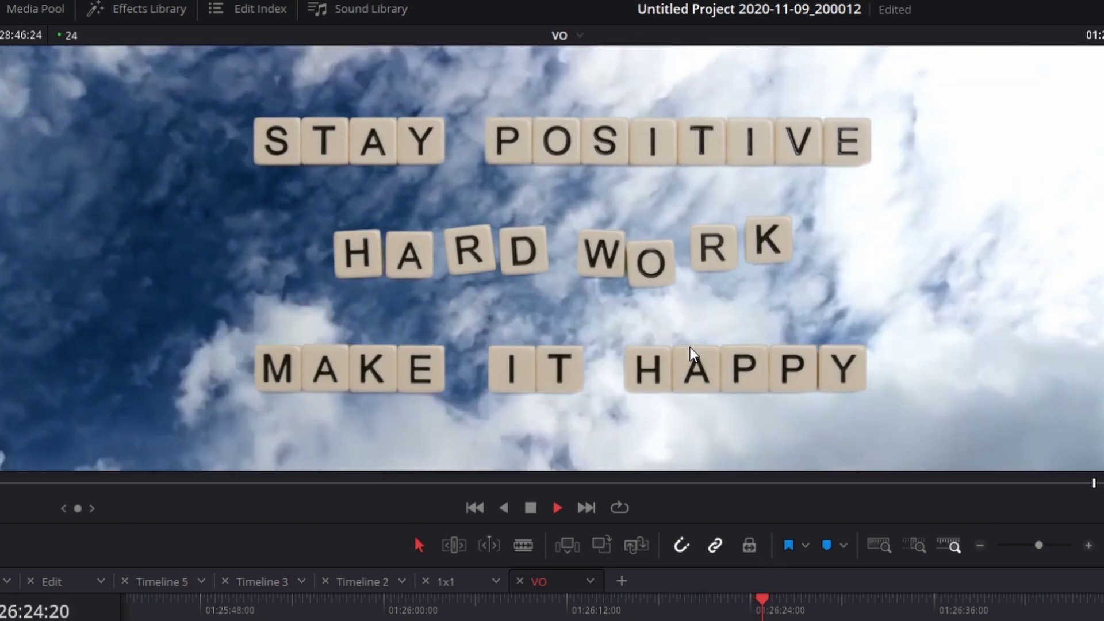
# - Replay the letter-tile composite over the cloud clip 4083.mp4 and examine the tile edges up close
pyautogui.scroll(-3, 690, 347)
pyautogui.moveTo(696, 351); pyautogui.dragTo(788, 292)
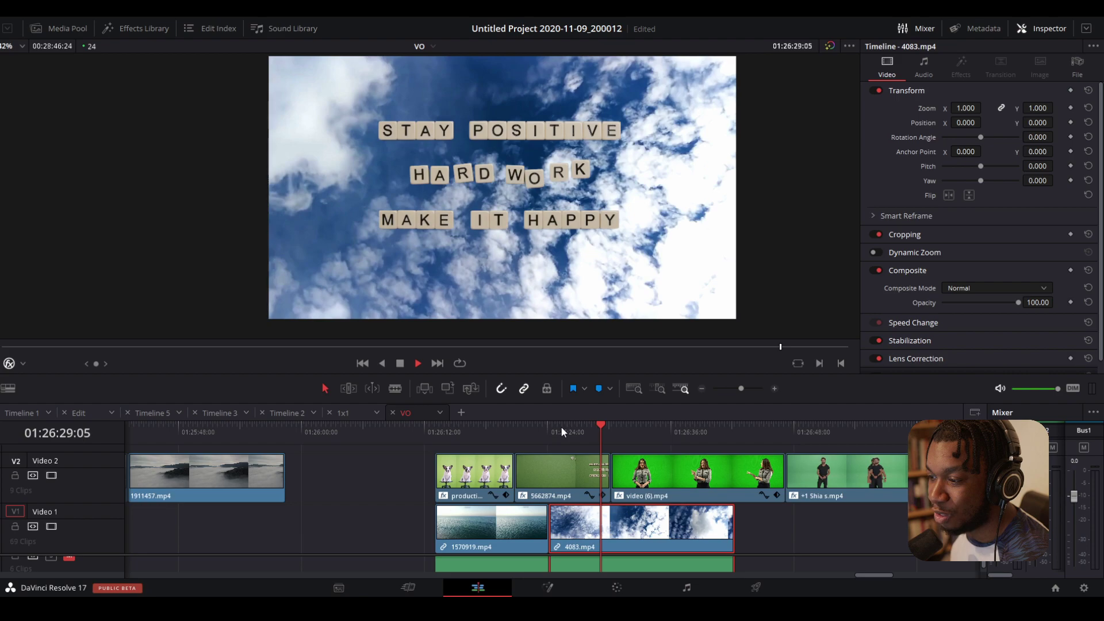
pyautogui.click(561, 426)
pyautogui.click(549, 426)
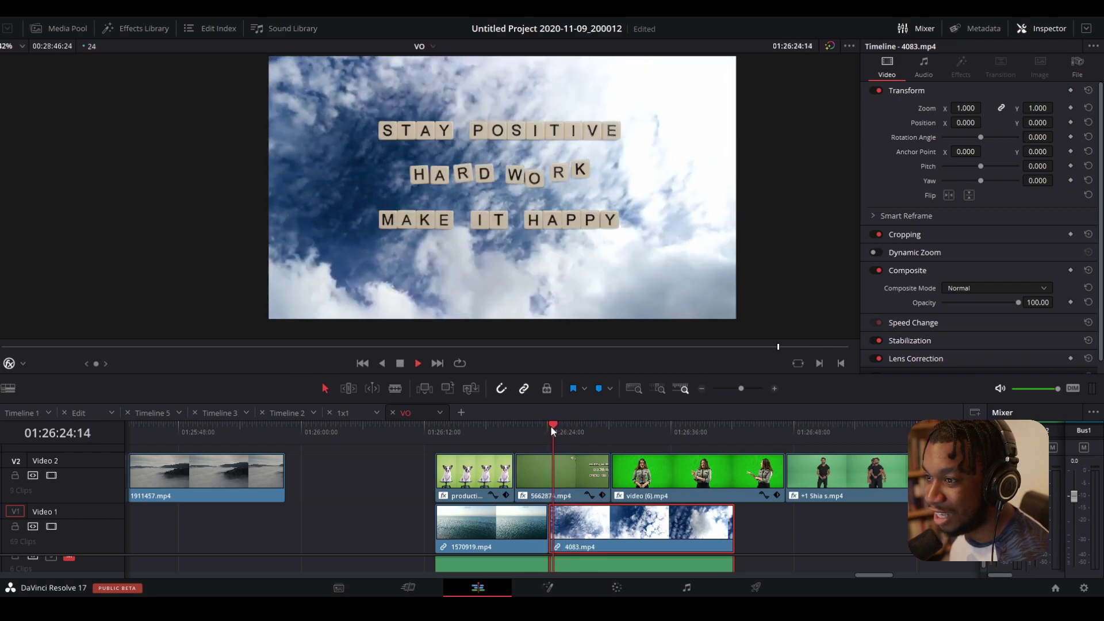
pyautogui.press('space')
pyautogui.scroll(1, 508, 196)
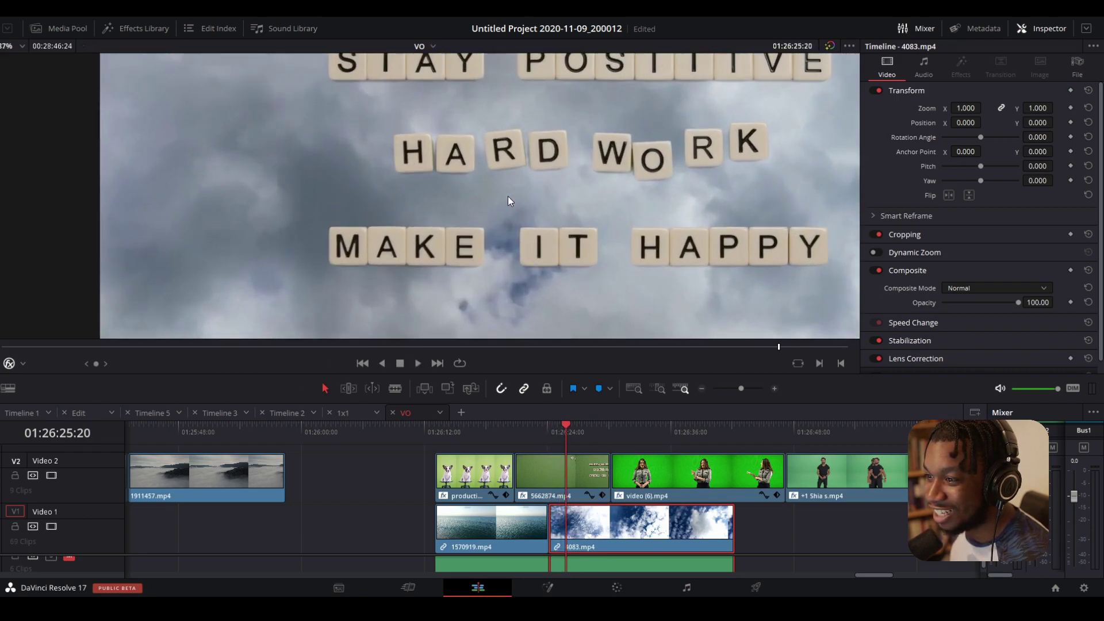
pyautogui.scroll(1, 509, 207)
pyautogui.scroll(-3, 508, 209)
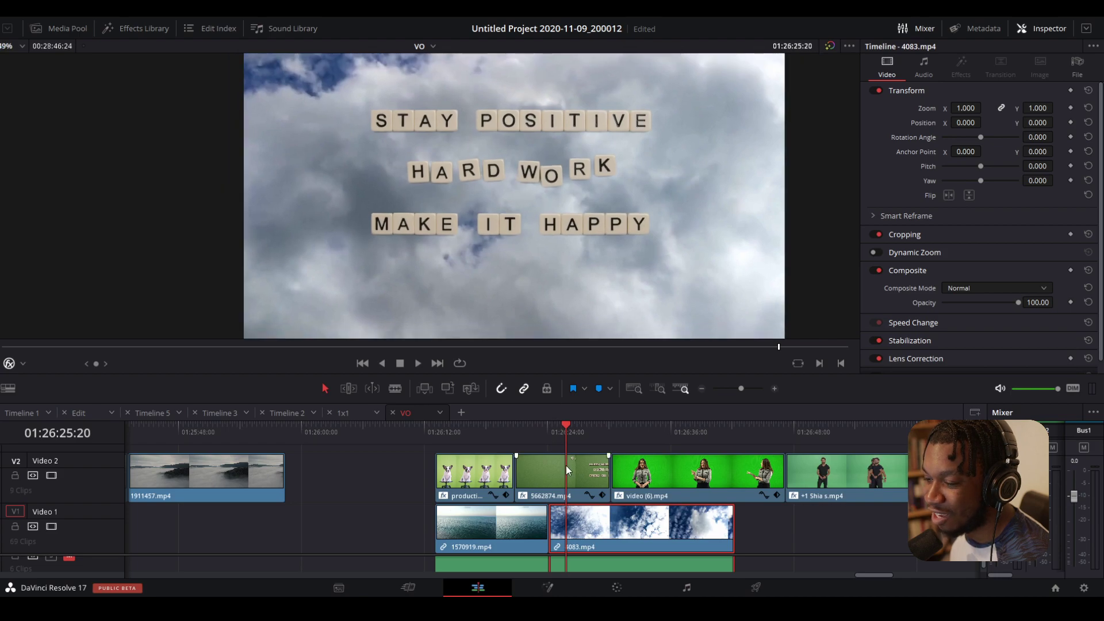
# - Check the tile clip's matte in Alpha Highlight B/W, switch back to Final Composite and play the result
pyautogui.click(588, 479)
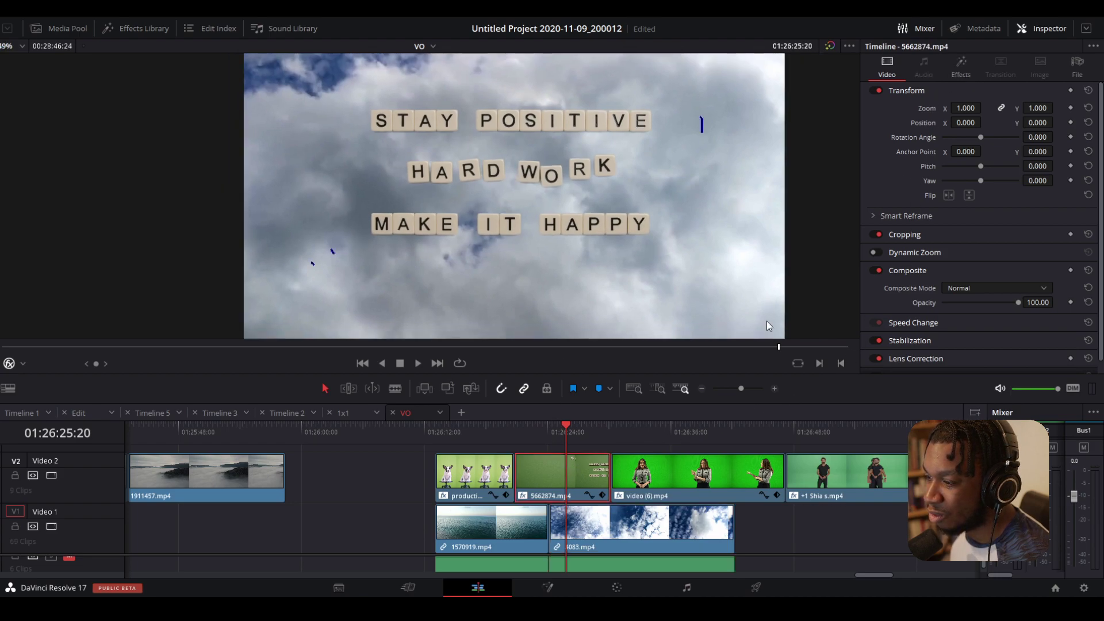
pyautogui.click(969, 72)
pyautogui.click(985, 325)
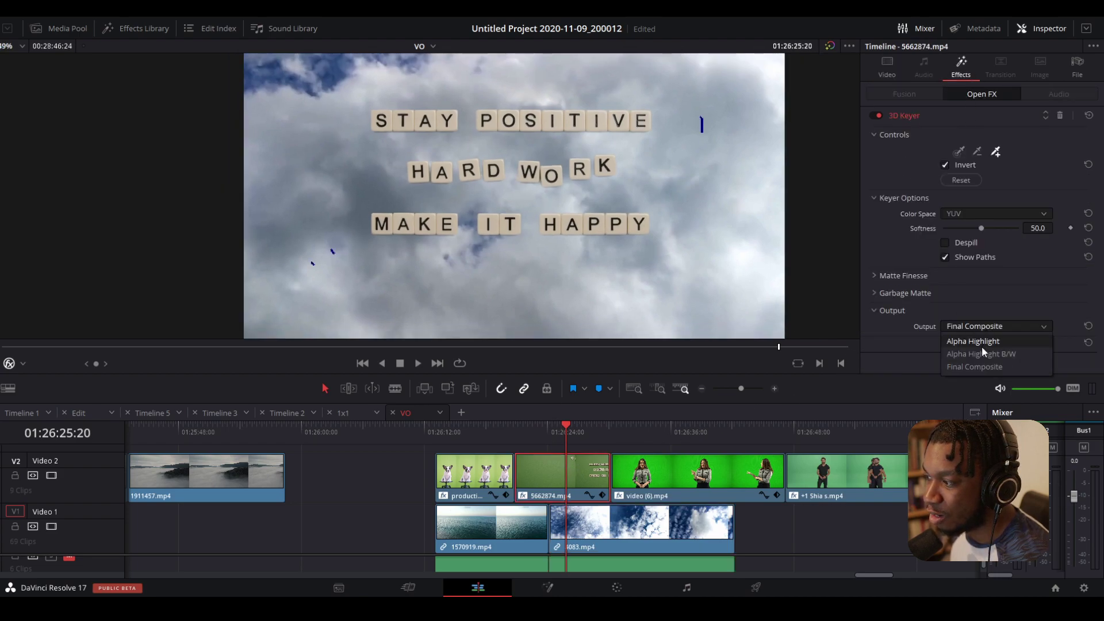
pyautogui.click(982, 353)
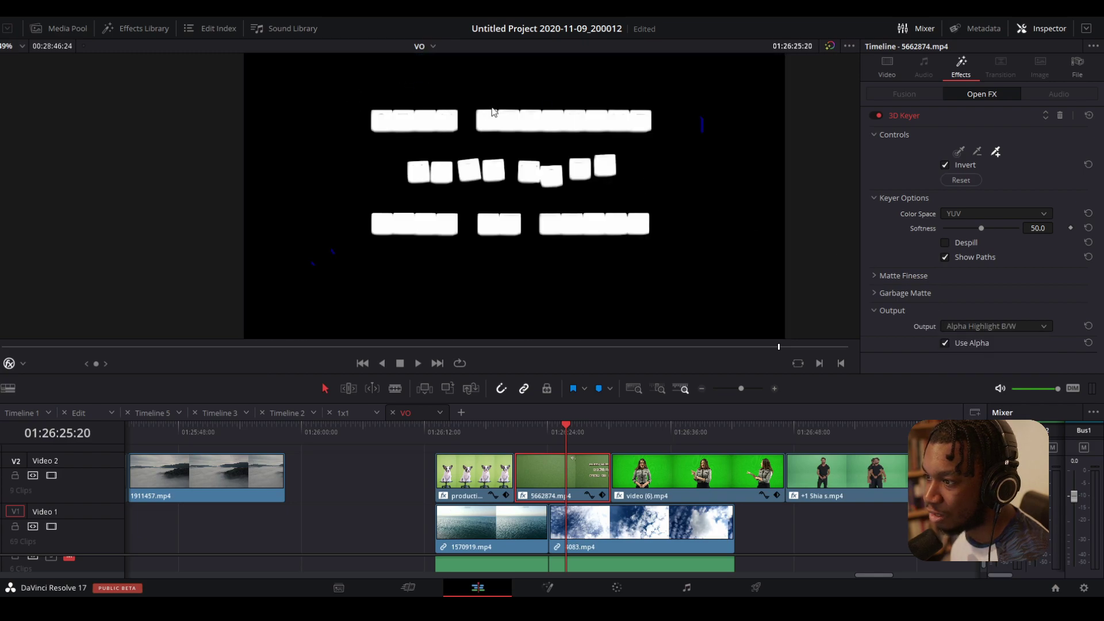
pyautogui.click(984, 326)
pyautogui.click(985, 367)
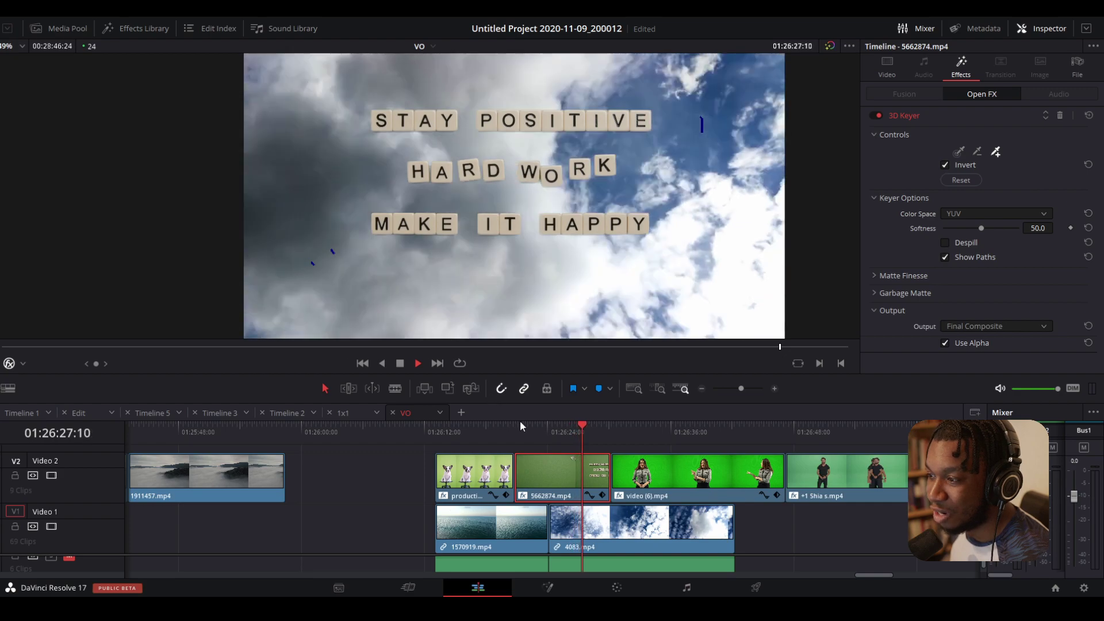
pyautogui.press('space')
# - Key out the green background of video (6).mp4 with 3D Keyer strokes on both sides of the woman
pyautogui.moveTo(640, 433); pyautogui.dragTo(648, 432)
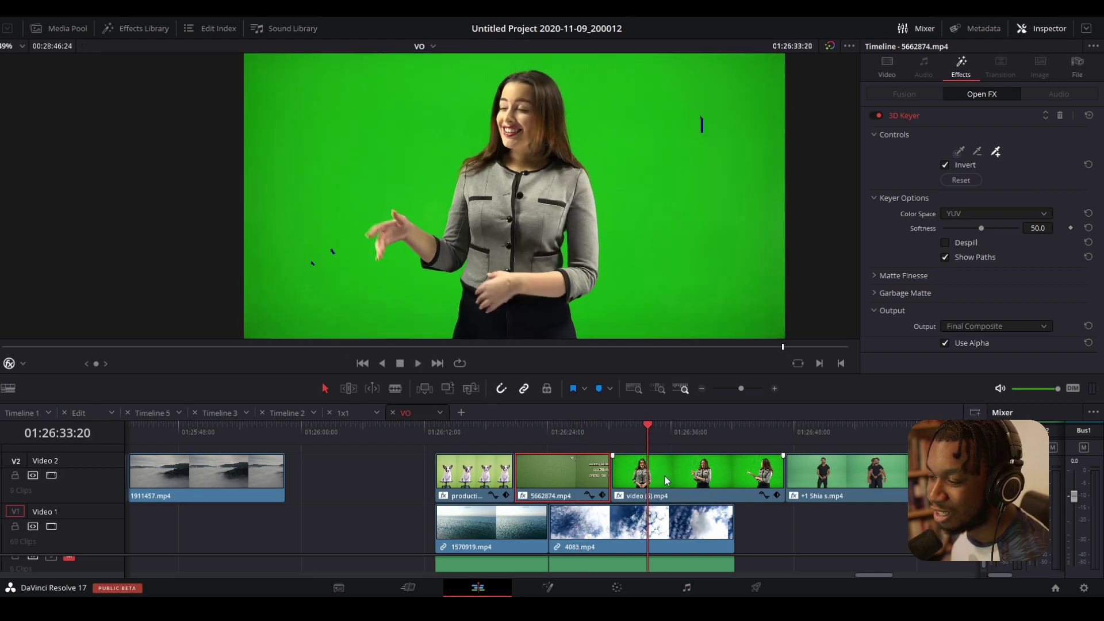
pyautogui.click(664, 475)
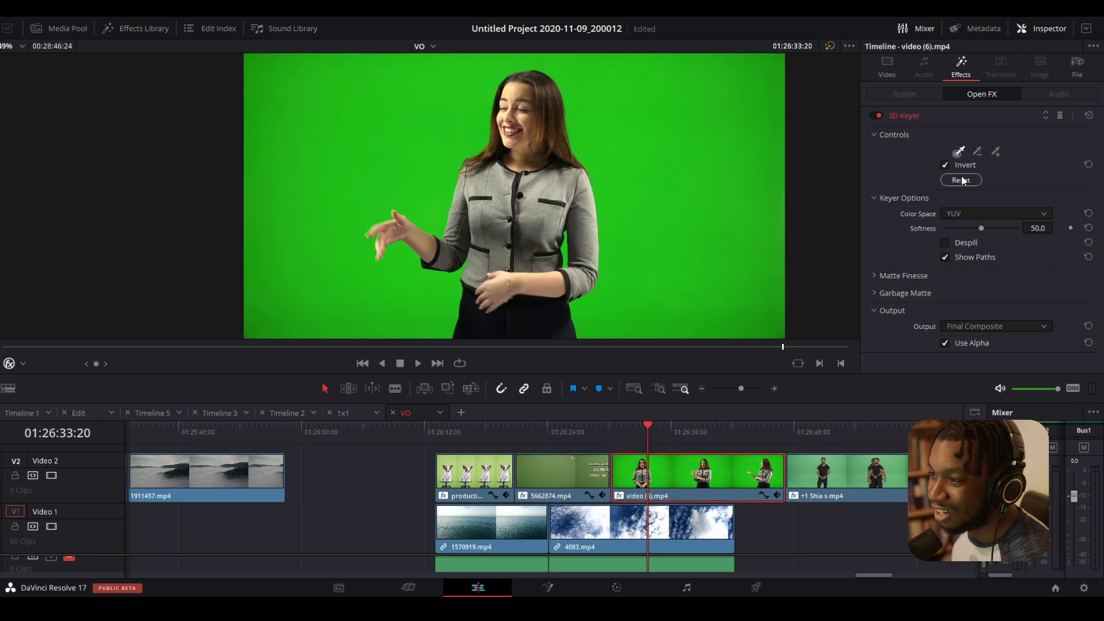
pyautogui.moveTo(678, 426); pyautogui.dragTo(677, 420)
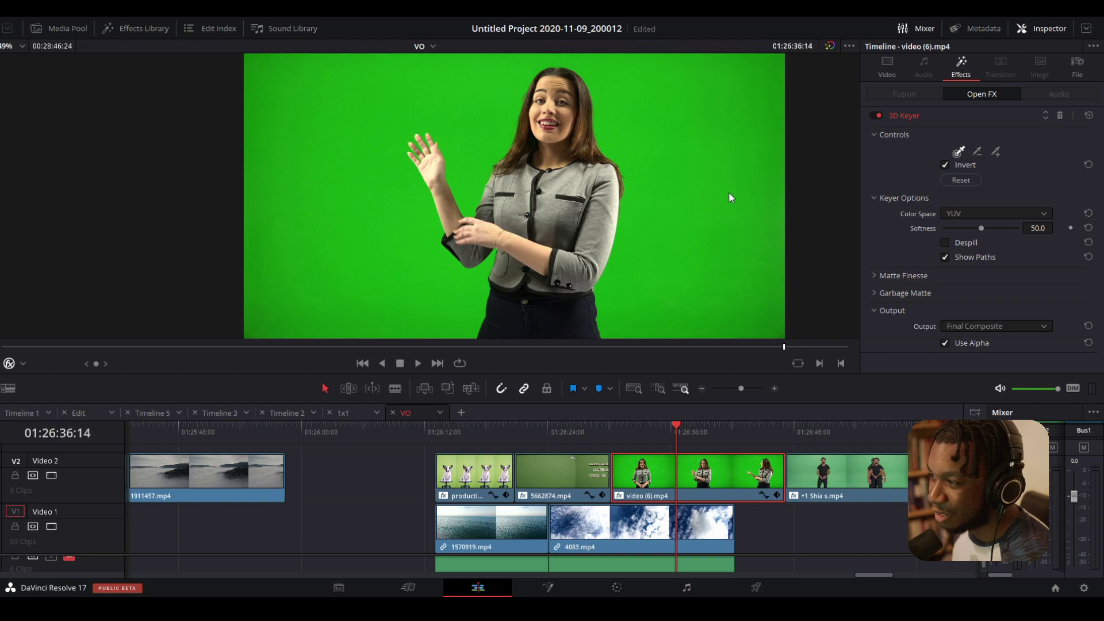
pyautogui.moveTo(706, 143); pyautogui.dragTo(709, 167)
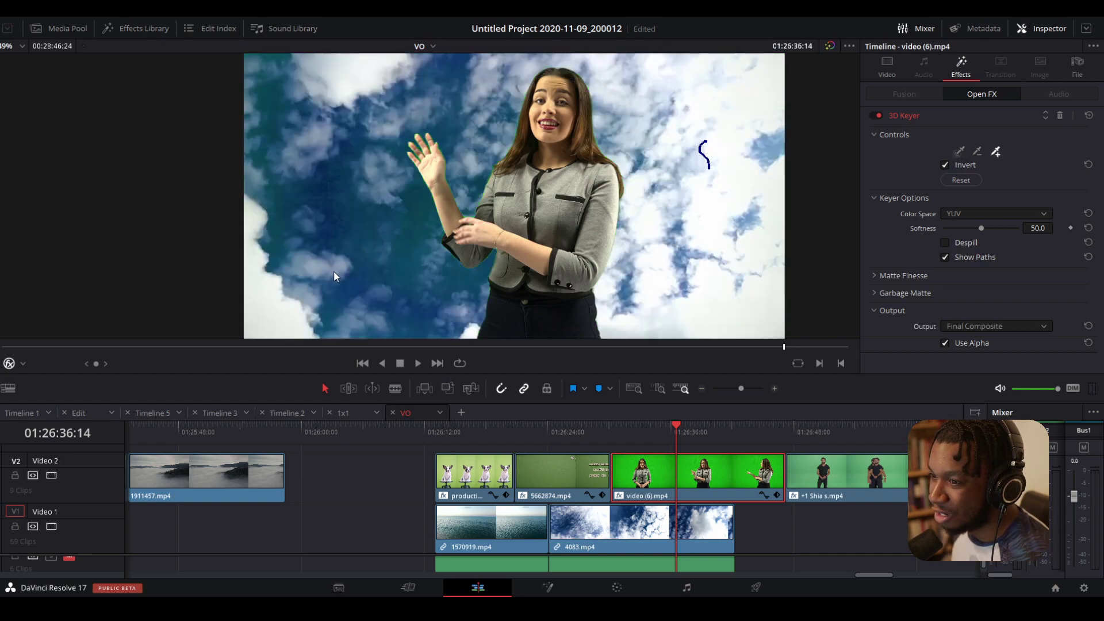
pyautogui.moveTo(332, 105); pyautogui.dragTo(323, 122)
pyautogui.moveTo(353, 172); pyautogui.dragTo(358, 183)
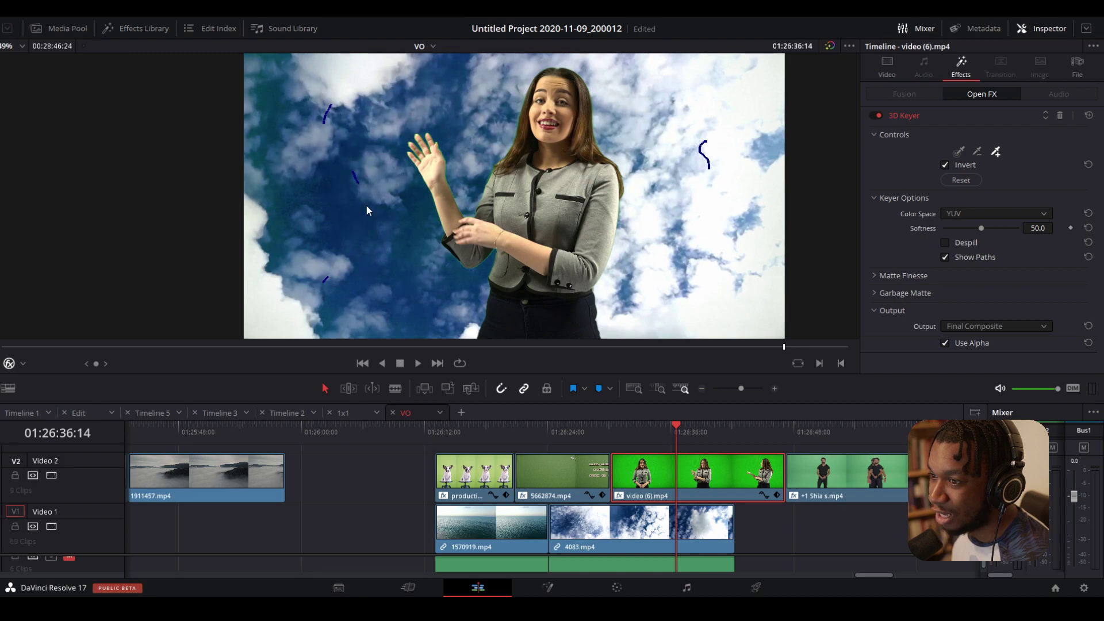
# - Move 4083.mp4 out from under the woman's clip and add key samples in the lower background areas
pyautogui.moveTo(702, 525); pyautogui.dragTo(956, 526)
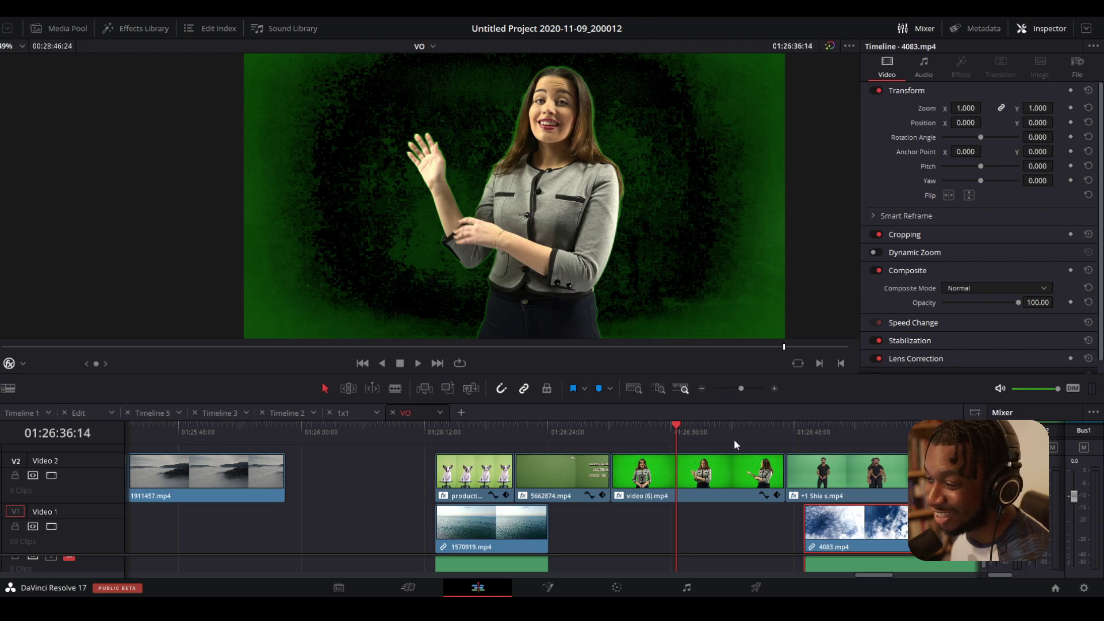
pyautogui.click(719, 297)
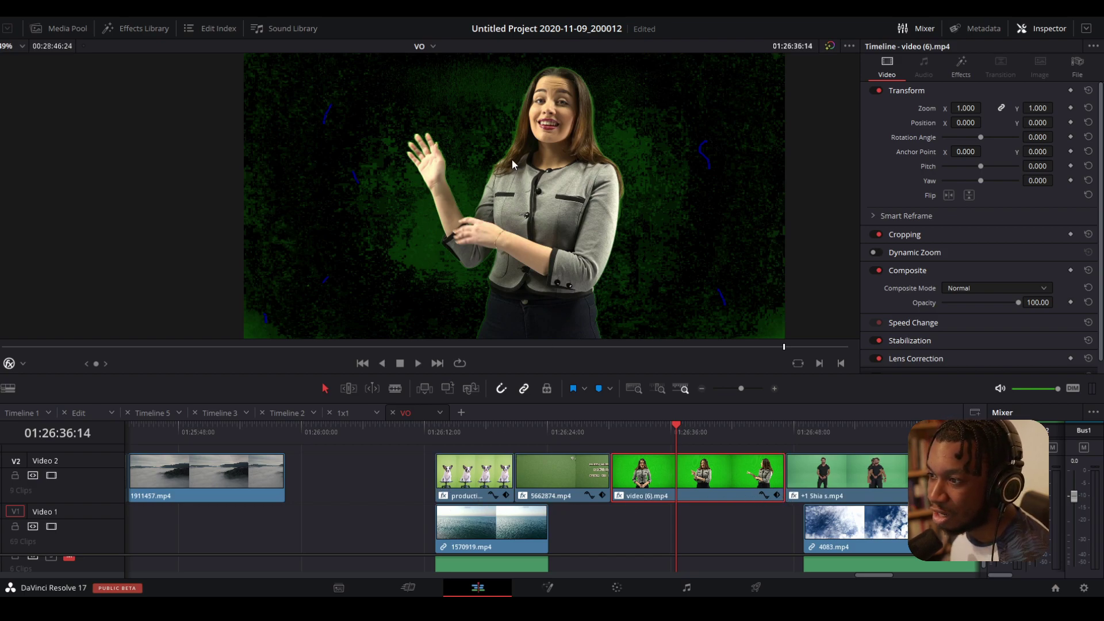
# - Compare the woman's key with Despill on and off, and leave Despill enabled
pyautogui.click(959, 68)
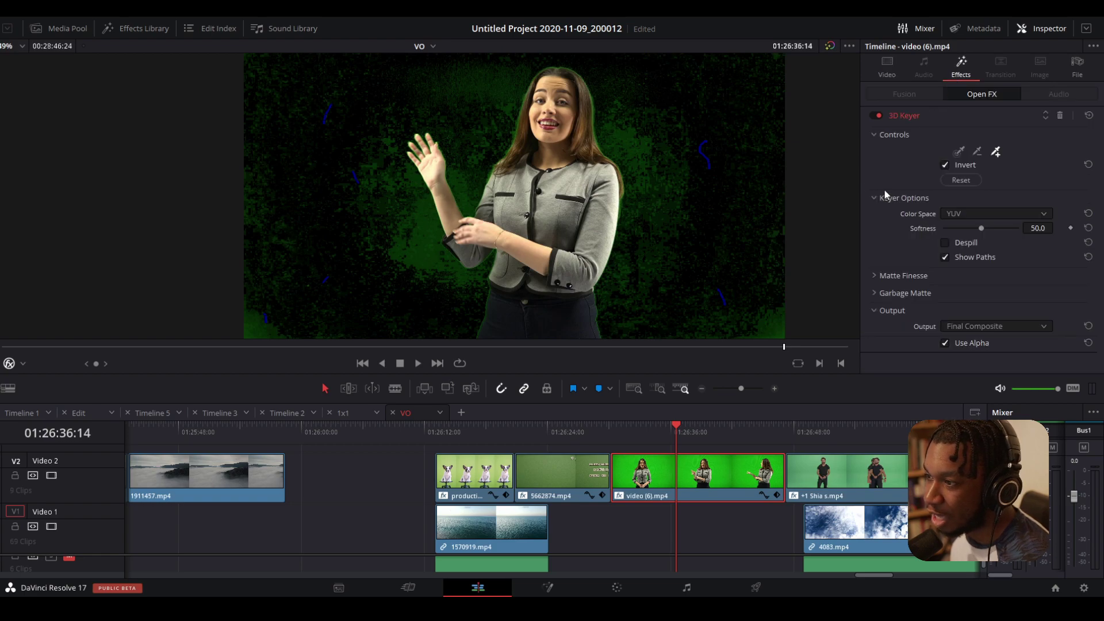
pyautogui.click(945, 243)
pyautogui.click(945, 243)
pyautogui.click(945, 243)
pyautogui.click(946, 243)
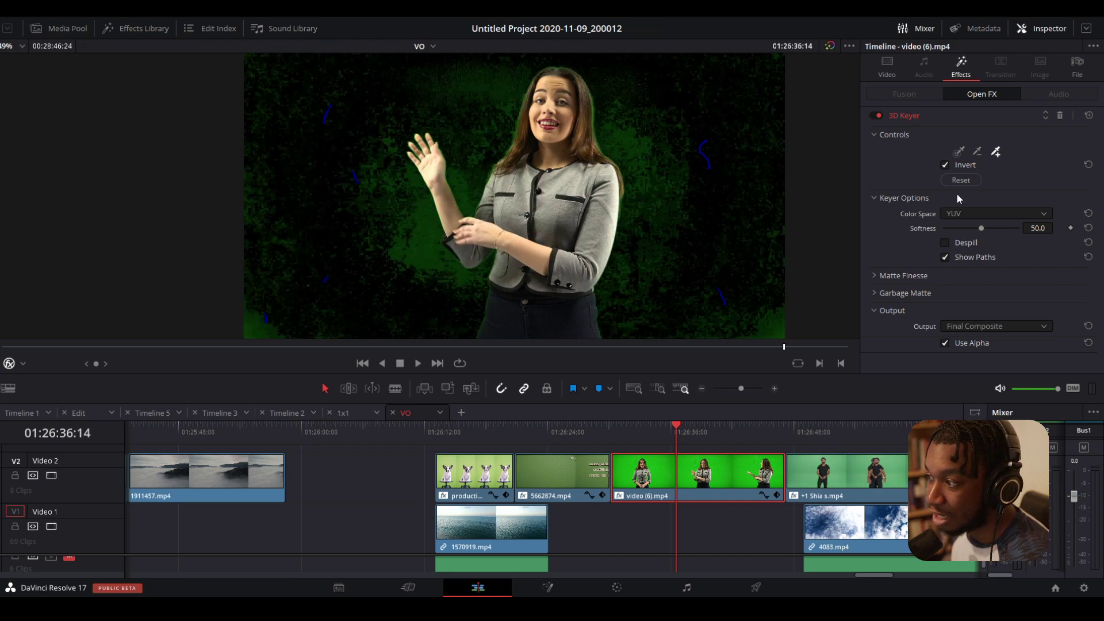
pyautogui.click(946, 243)
pyautogui.click(946, 241)
pyautogui.click(946, 242)
# - Place 4083.mp4 back beneath video (6).mp4 and play the composite briefly
pyautogui.moveTo(912, 530); pyautogui.dragTo(721, 528)
pyautogui.press('space')
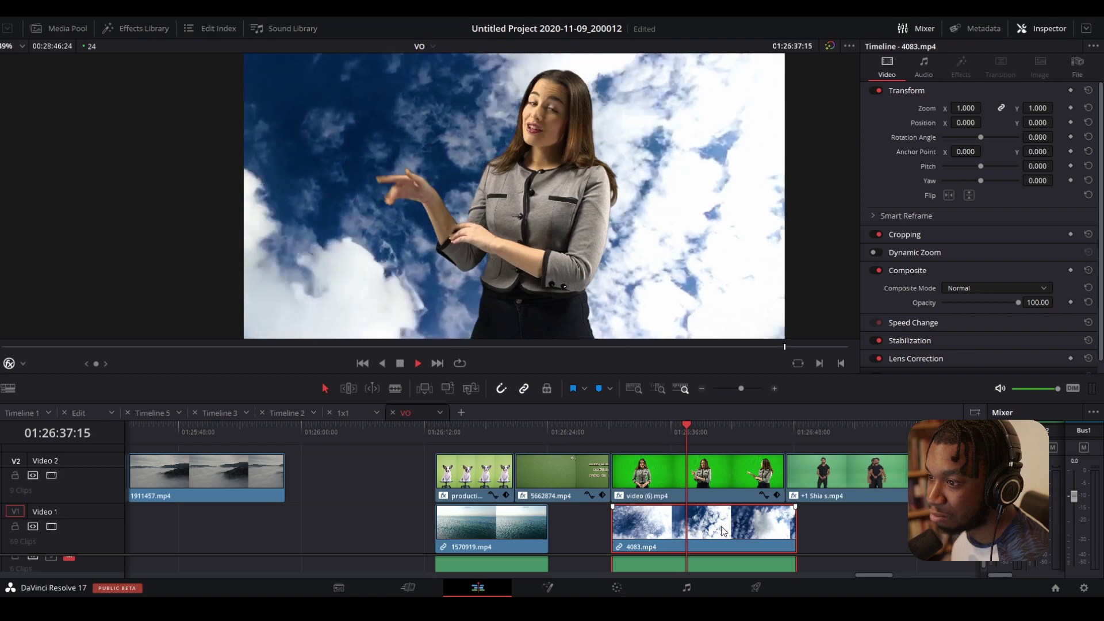
pyautogui.press('space')
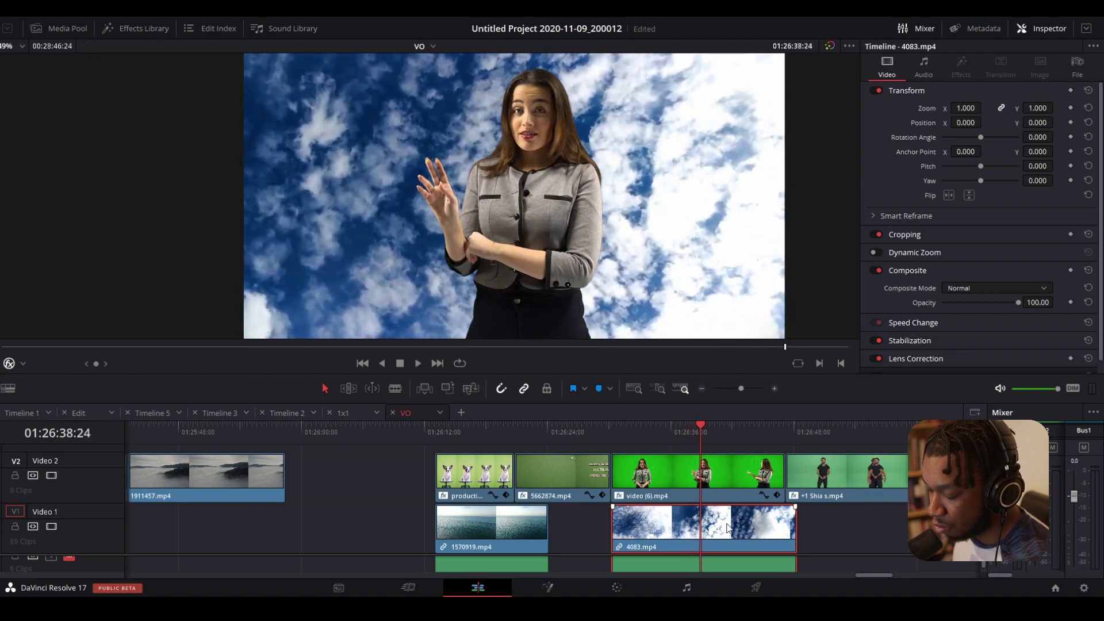
# - Replace 4083.mp4 beneath the woman's clip with the Timelapse night-sky clip and play the composite
pyautogui.hotkey('ctrl', '-')
pyautogui.hotkey('ctrl', '-')
pyautogui.hotkey('ctrl', '-')
pyautogui.hotkey('ctrl', '=')
pyautogui.moveTo(555, 545); pyautogui.dragTo(934, 543)
pyautogui.moveTo(808, 545); pyautogui.dragTo(554, 550)
pyautogui.press('space')
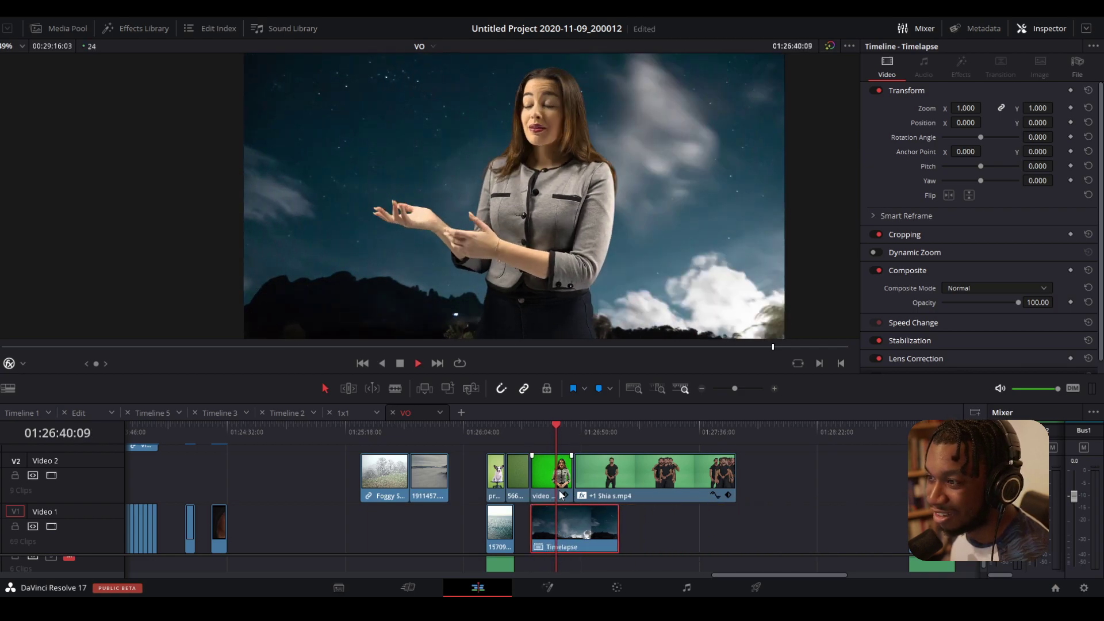
pyautogui.press('space')
pyautogui.press('space')
pyautogui.press('space')
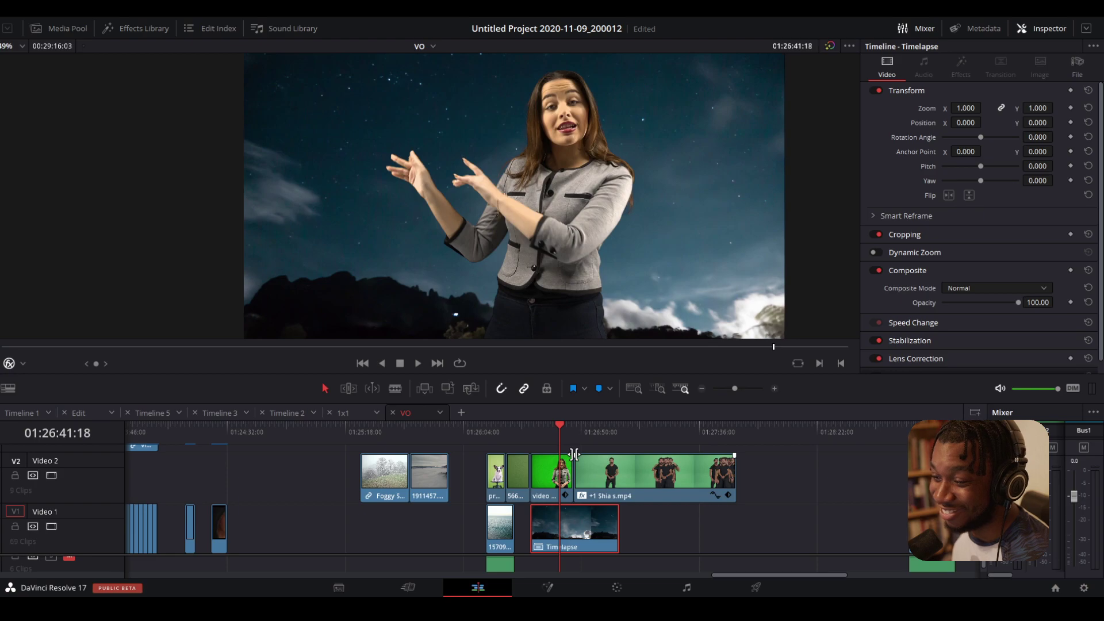
# - Move the Timelapse clip past the end of the +1 Shia s.mp4 clip and go to 01:26:36:14
pyautogui.click(552, 475)
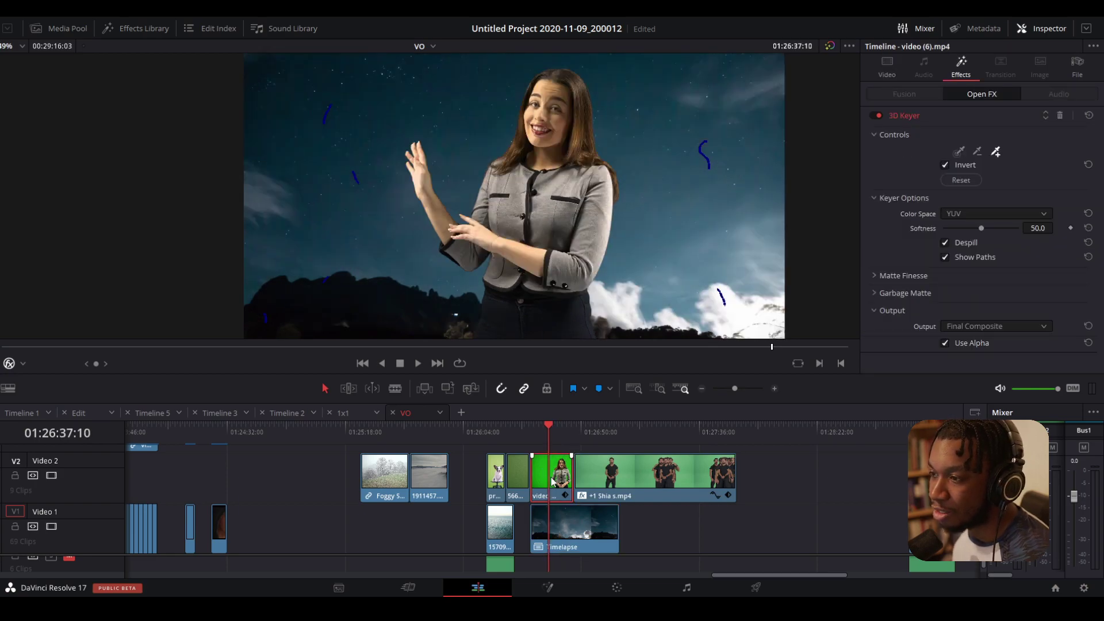
pyautogui.moveTo(581, 524); pyautogui.dragTo(776, 525)
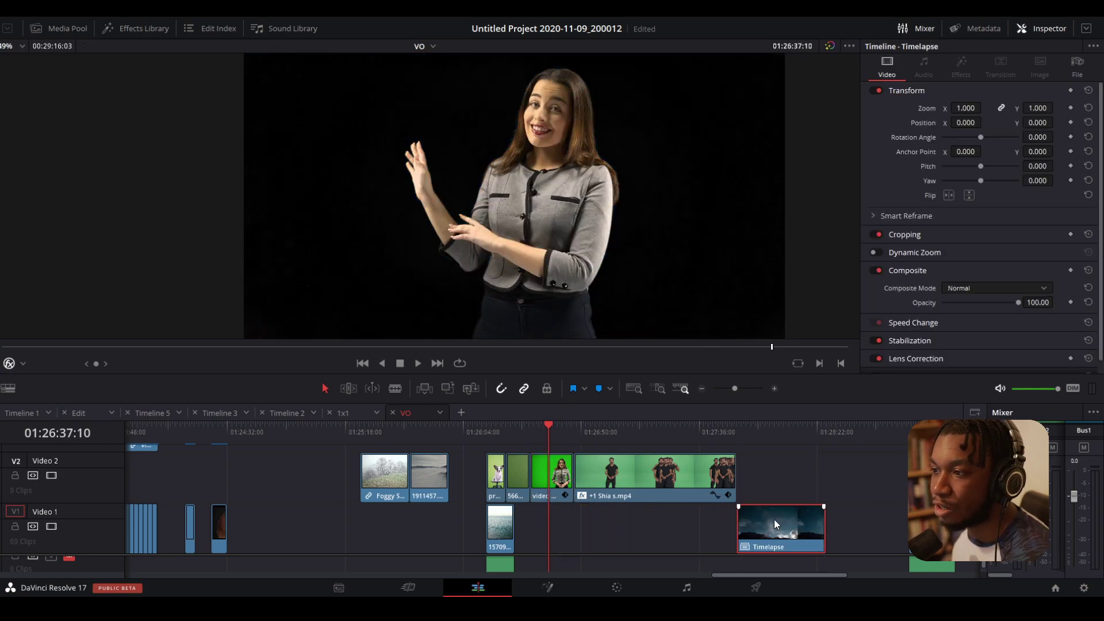
pyautogui.click(546, 430)
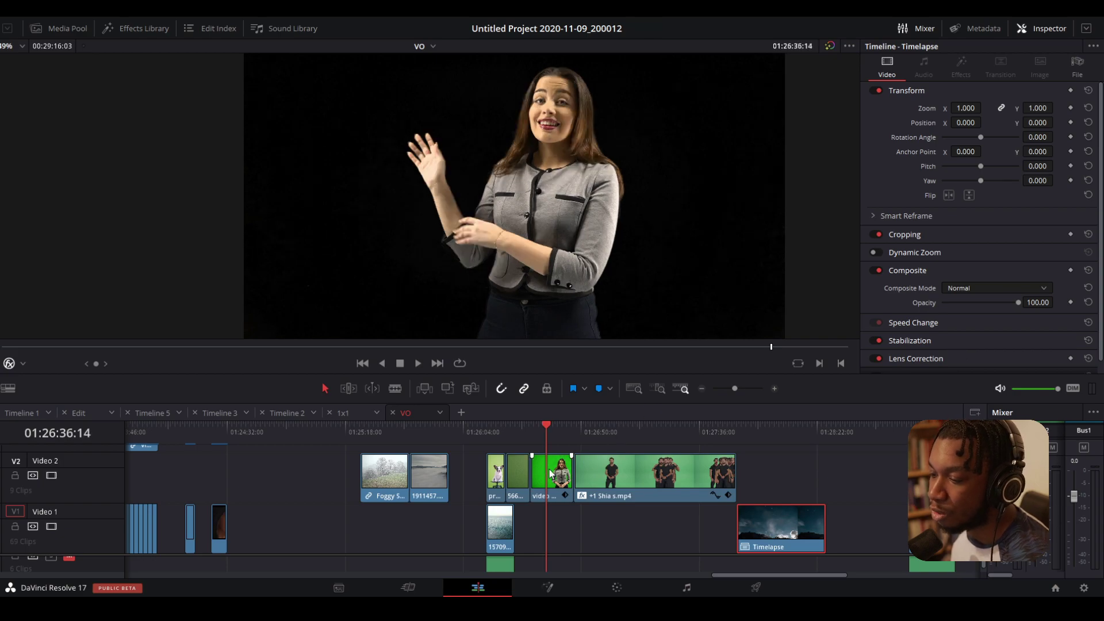
# - Switch the woman's 3D Keyer output to Alpha Highlight B/W and inspect the matte around her arms and hair
pyautogui.click(550, 475)
pyautogui.scroll(2, 550, 475)
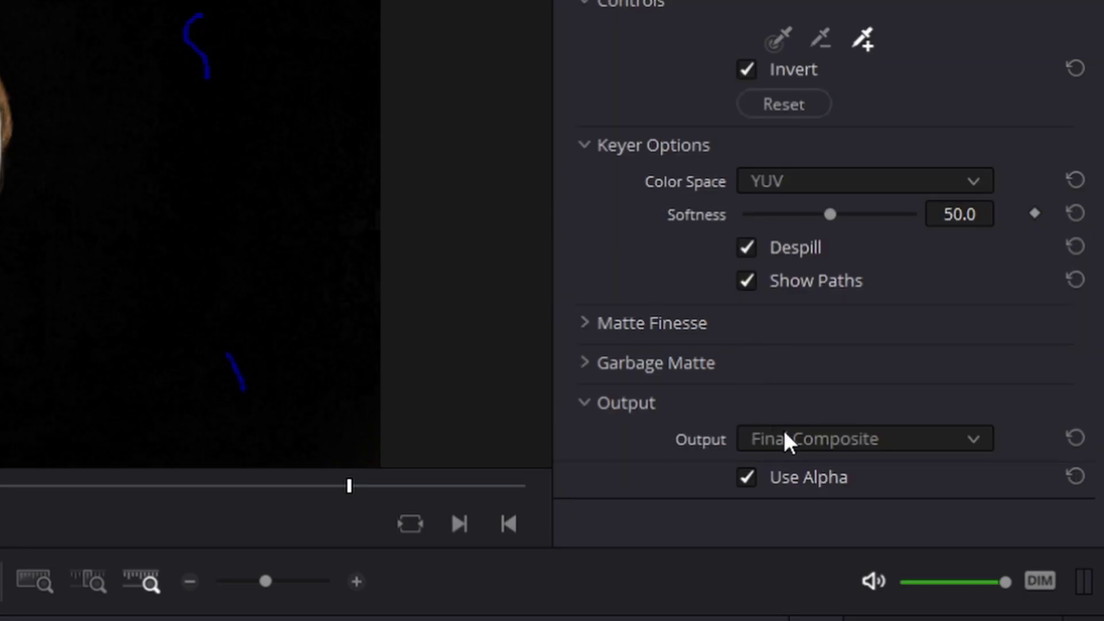
pyautogui.click(789, 444)
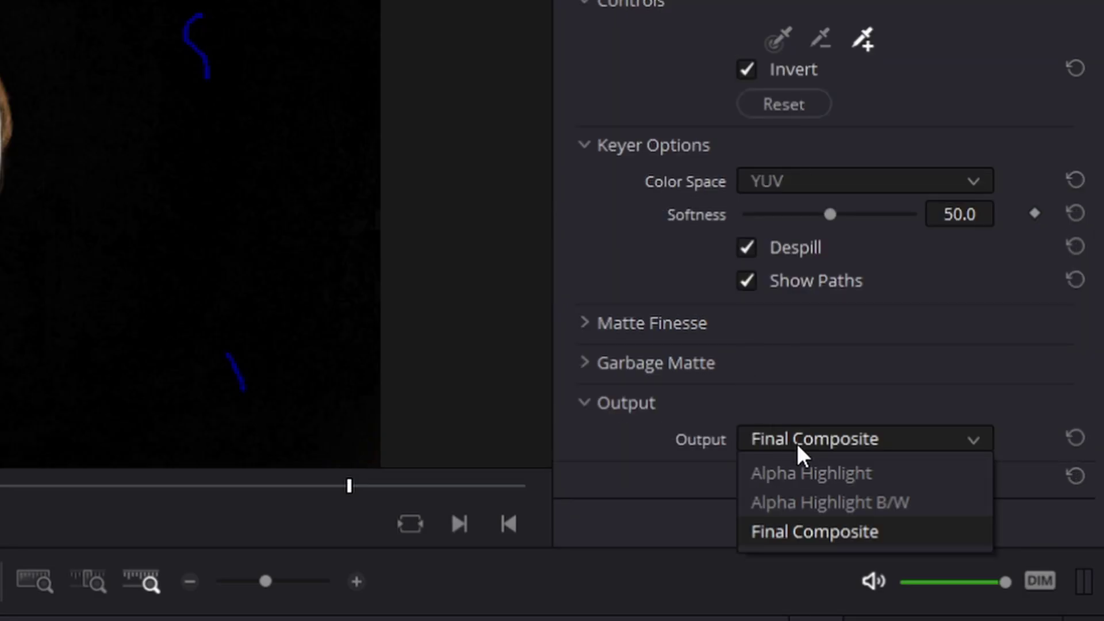
pyautogui.click(803, 508)
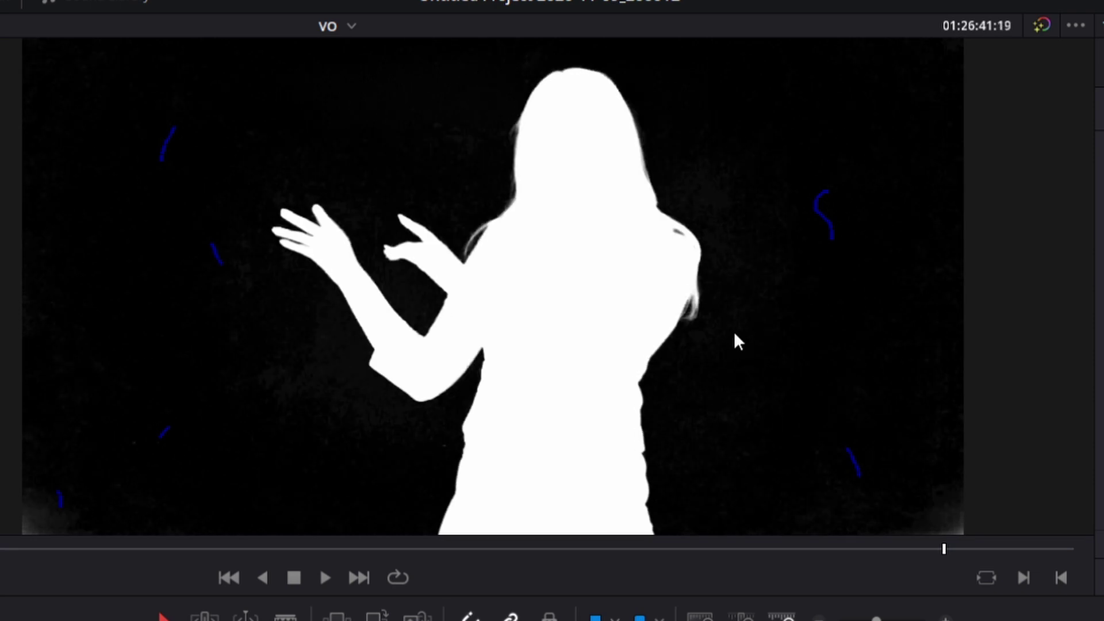
pyautogui.scroll(6, 734, 334)
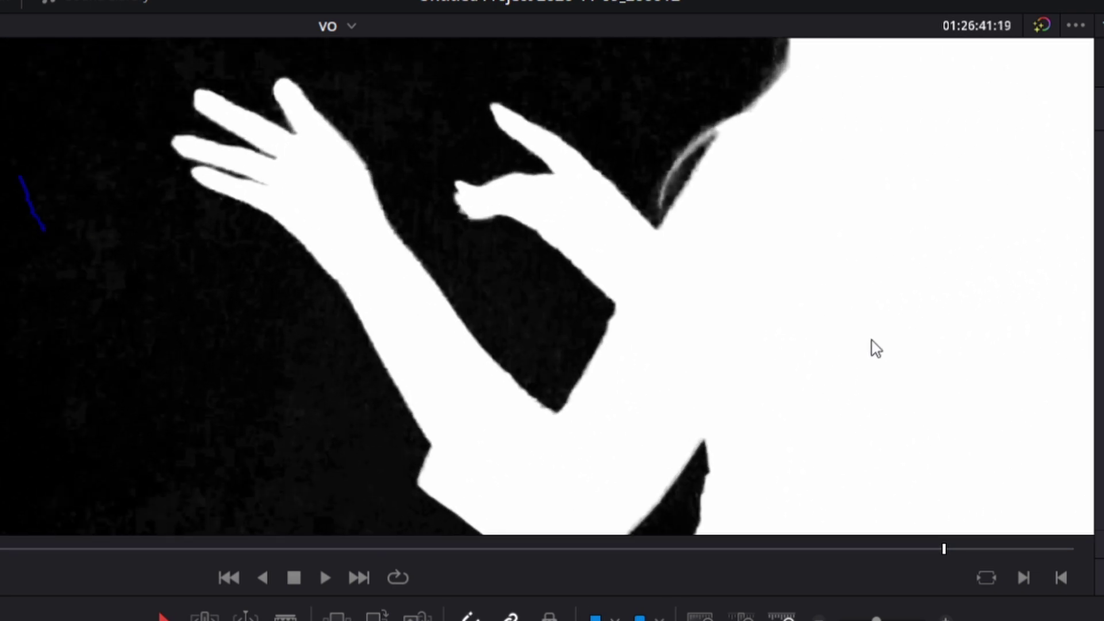
pyautogui.moveTo(920, 342); pyautogui.dragTo(331, 314)
pyautogui.scroll(-5, 587, 353)
pyautogui.scroll(-4, 532, 305)
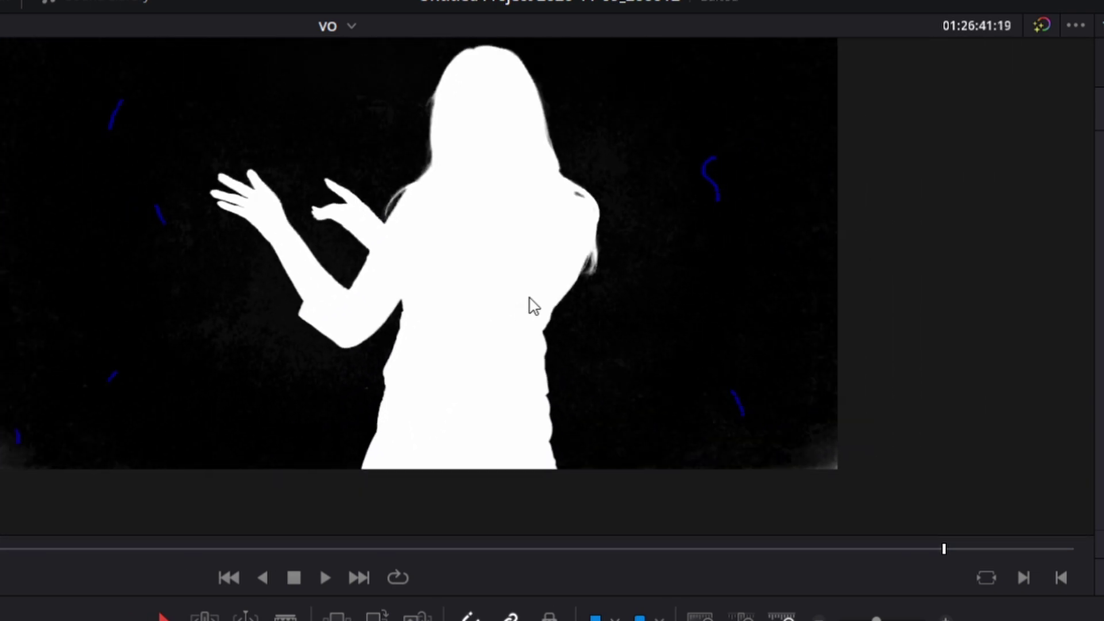
pyautogui.scroll(2, 552, 395)
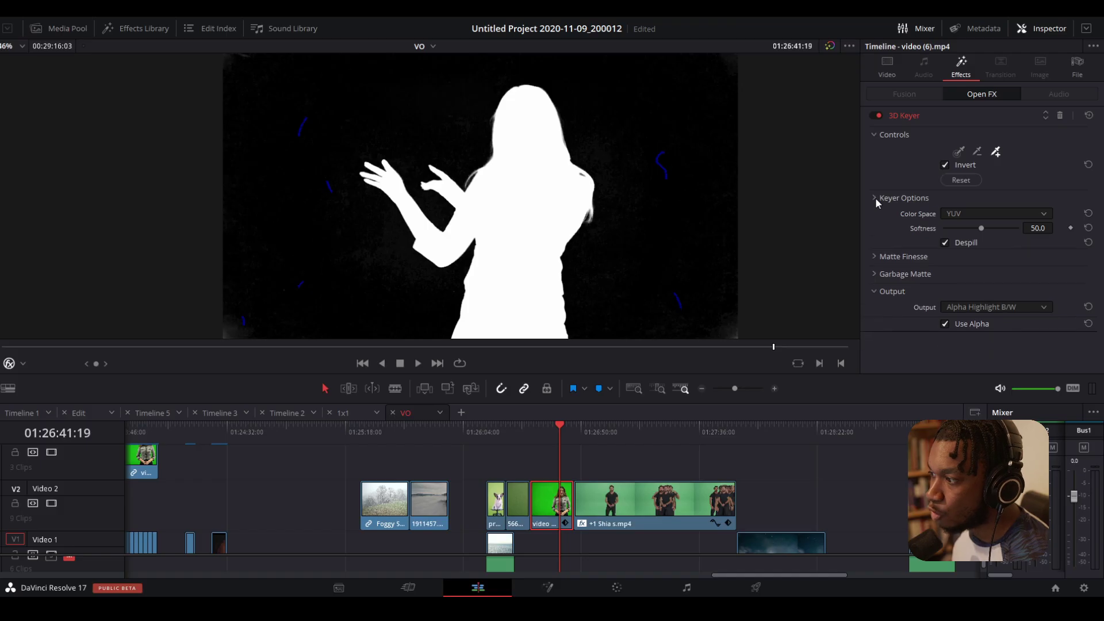
# - Collapse Keyer Options, expand Matte Finesse, and set the woman's matte Denoise to 0.2
pyautogui.click(876, 198)
pyautogui.click(873, 215)
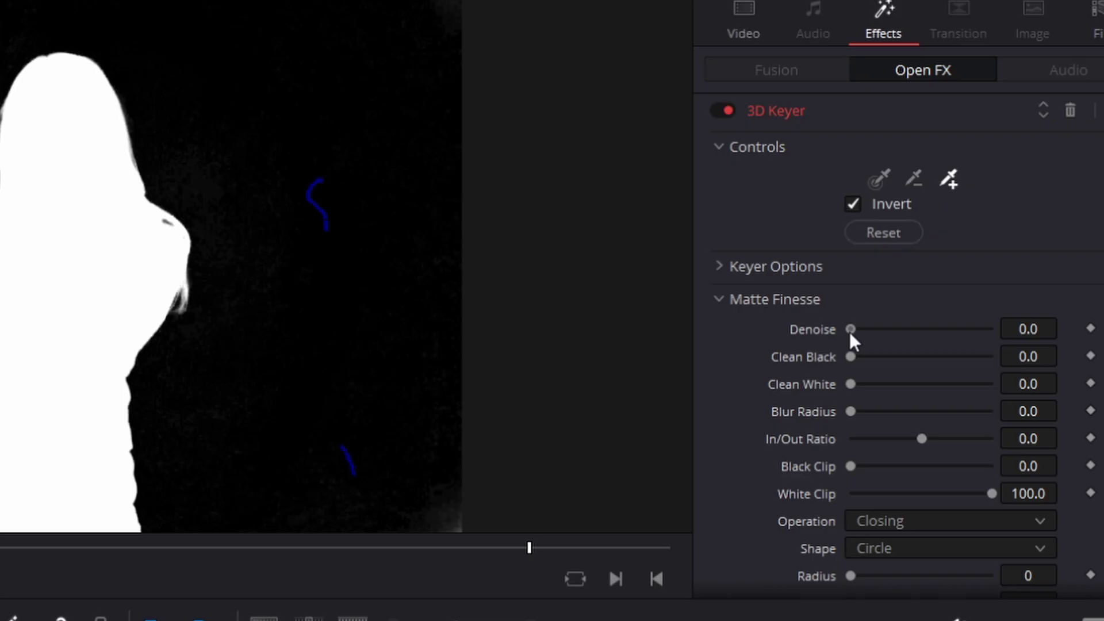
pyautogui.moveTo(850, 332); pyautogui.dragTo(850, 332)
pyautogui.click(1016, 328)
pyautogui.write('2')
# - Raise Clean Black to 4.7 to clean the matte's background while checking the edges of her hair
pyautogui.moveTo(854, 354); pyautogui.dragTo(855, 356)
pyautogui.scroll(6, 34, 222)
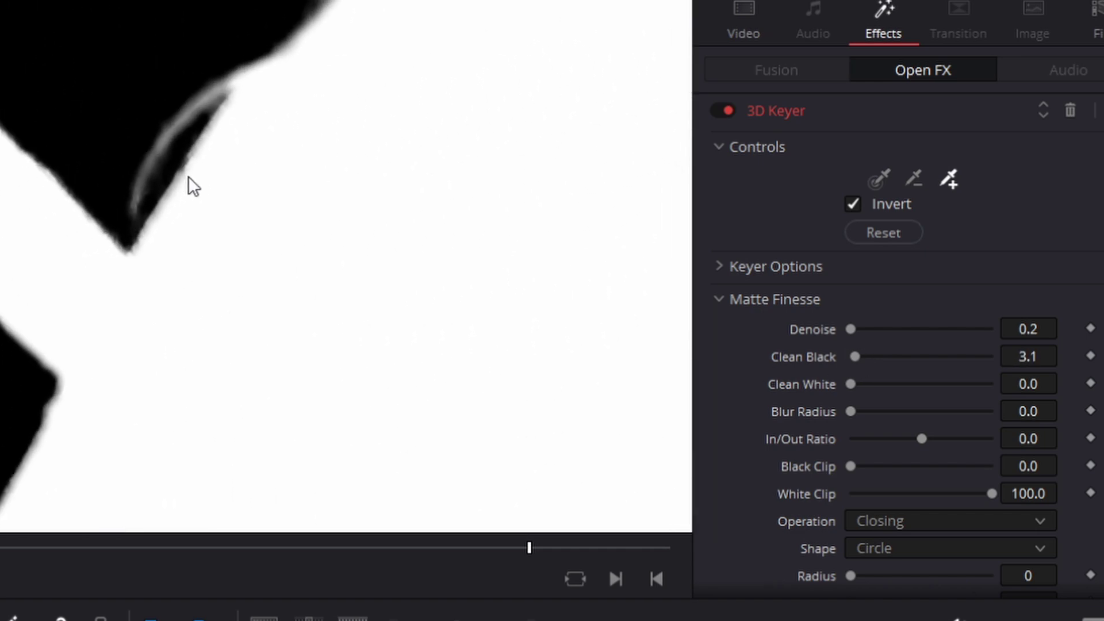
pyautogui.moveTo(855, 358); pyautogui.dragTo(858, 357)
pyautogui.scroll(-3, 147, 330)
pyautogui.scroll(-7, 148, 330)
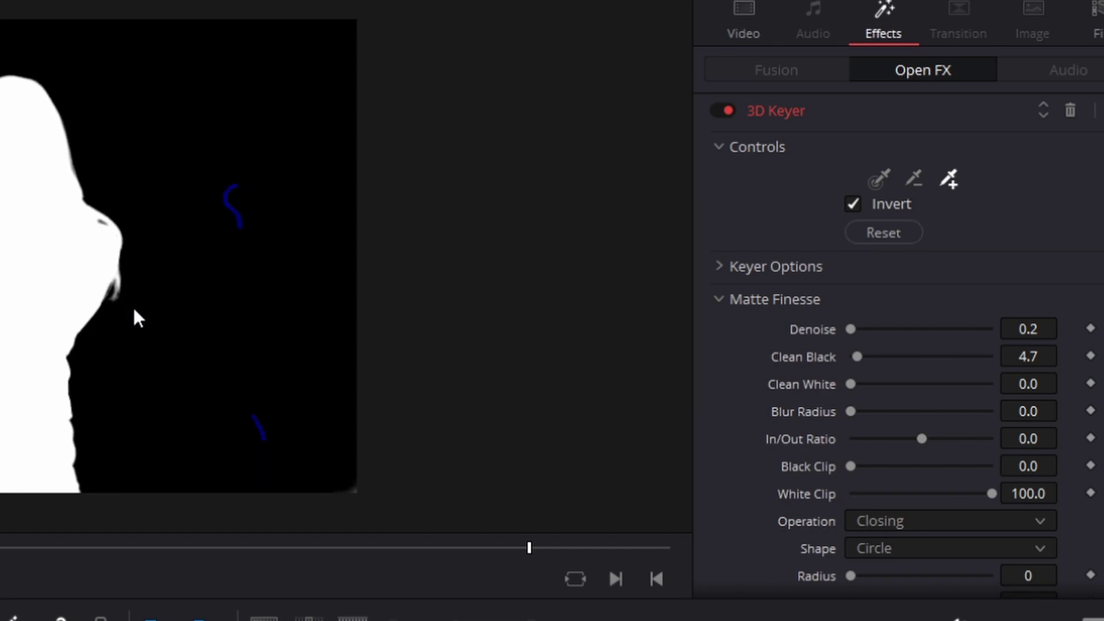
pyautogui.scroll(2, 136, 314)
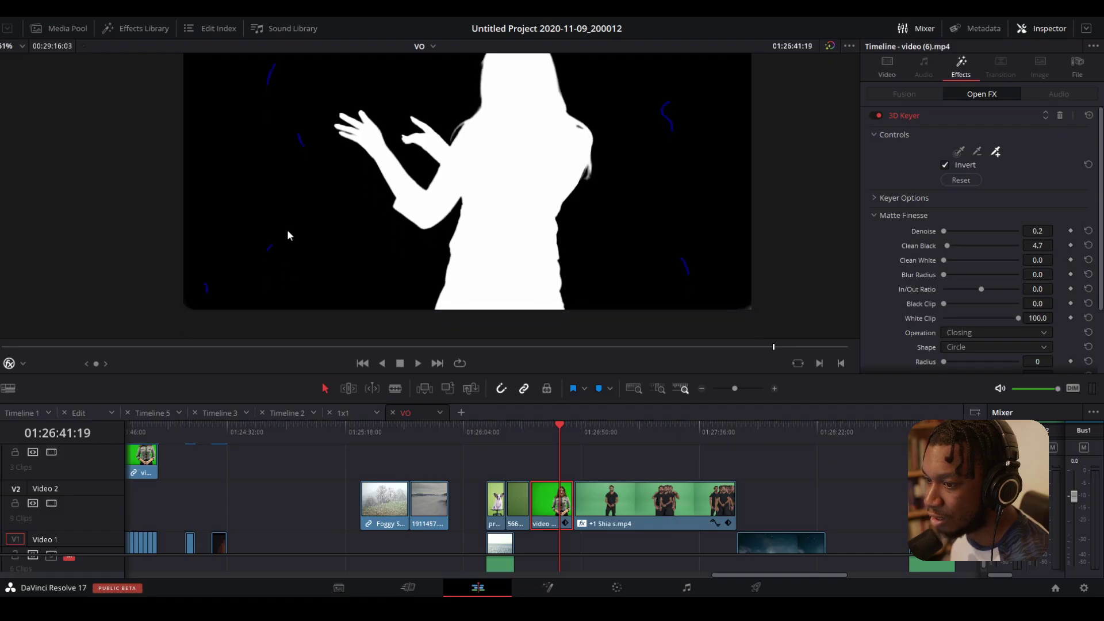
# - Check the matte's lower corners and hand edges, and raise Clean Black to 5.4
pyautogui.scroll(5, 288, 236)
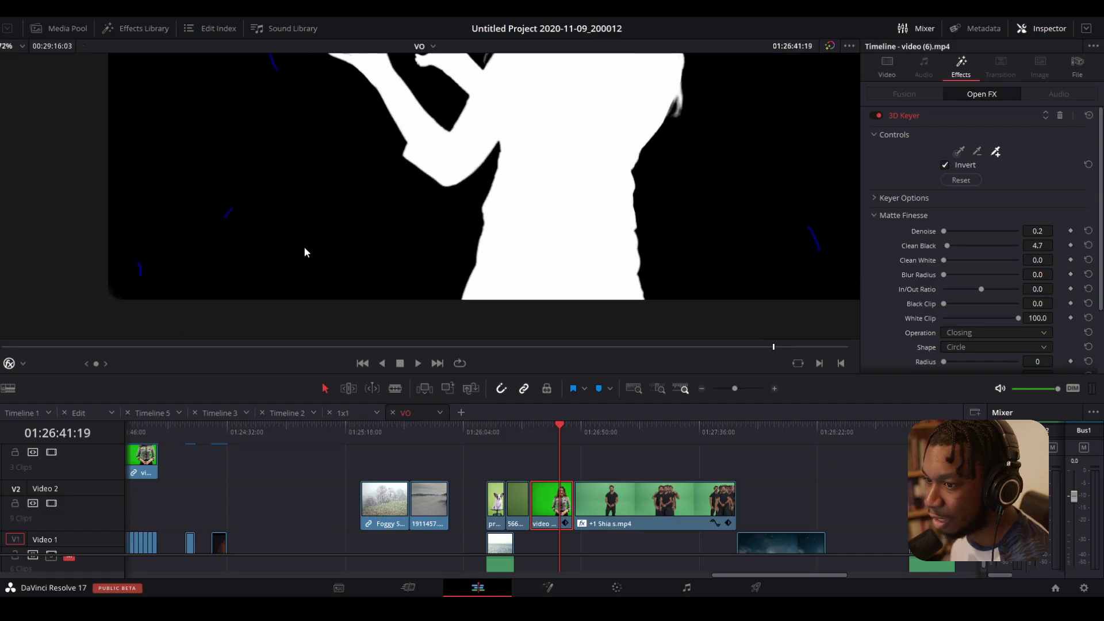
pyautogui.scroll(-5, 506, 233)
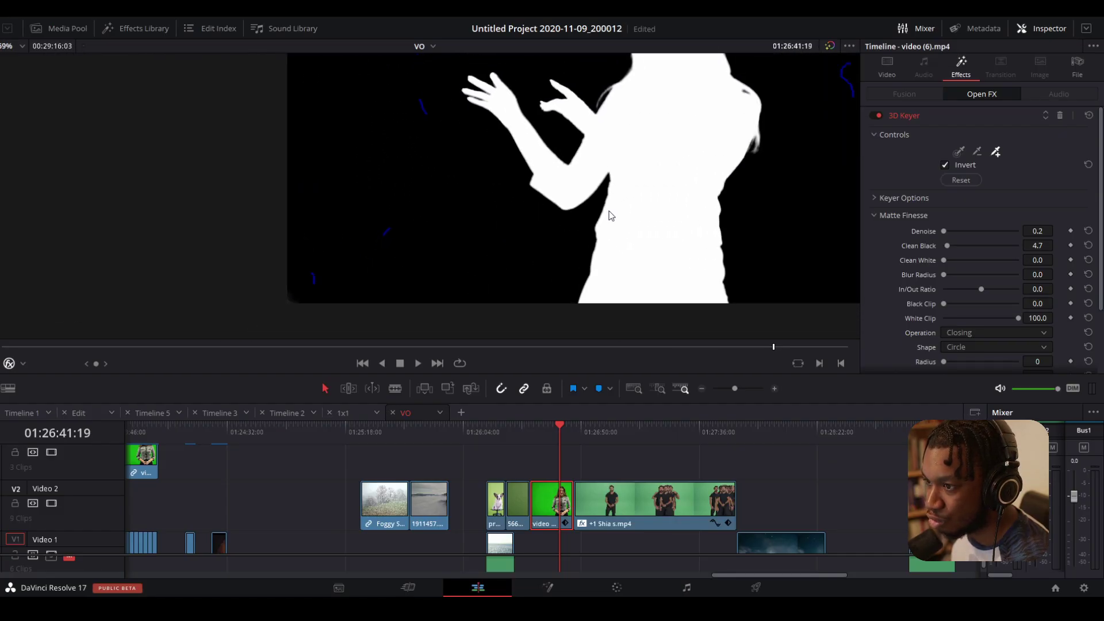
pyautogui.scroll(7, 367, 216)
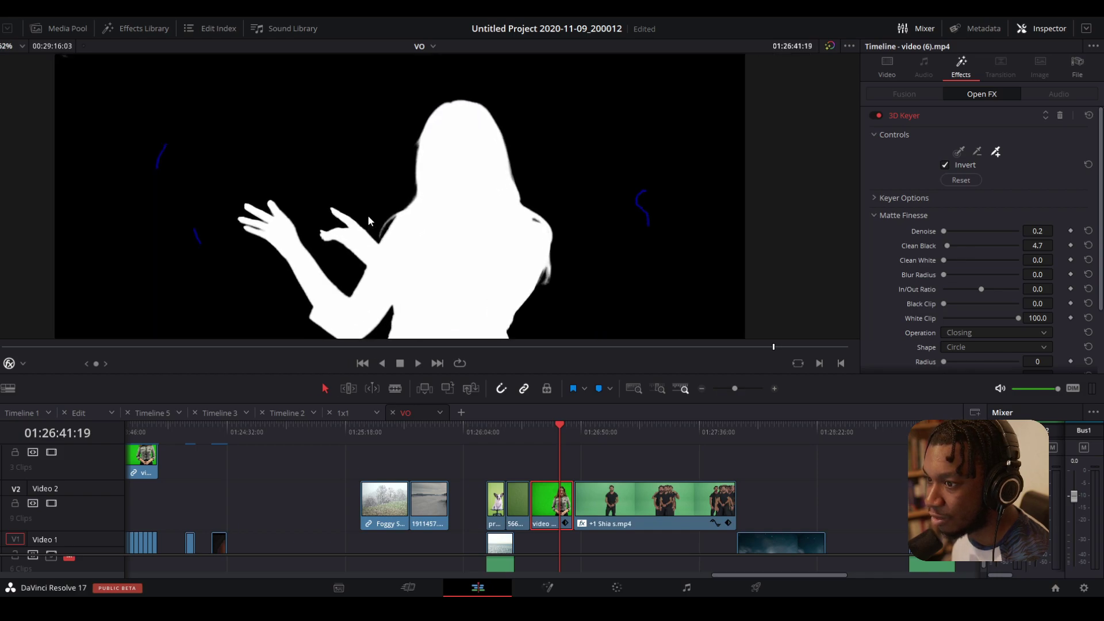
pyautogui.moveTo(284, 229); pyautogui.dragTo(330, 191)
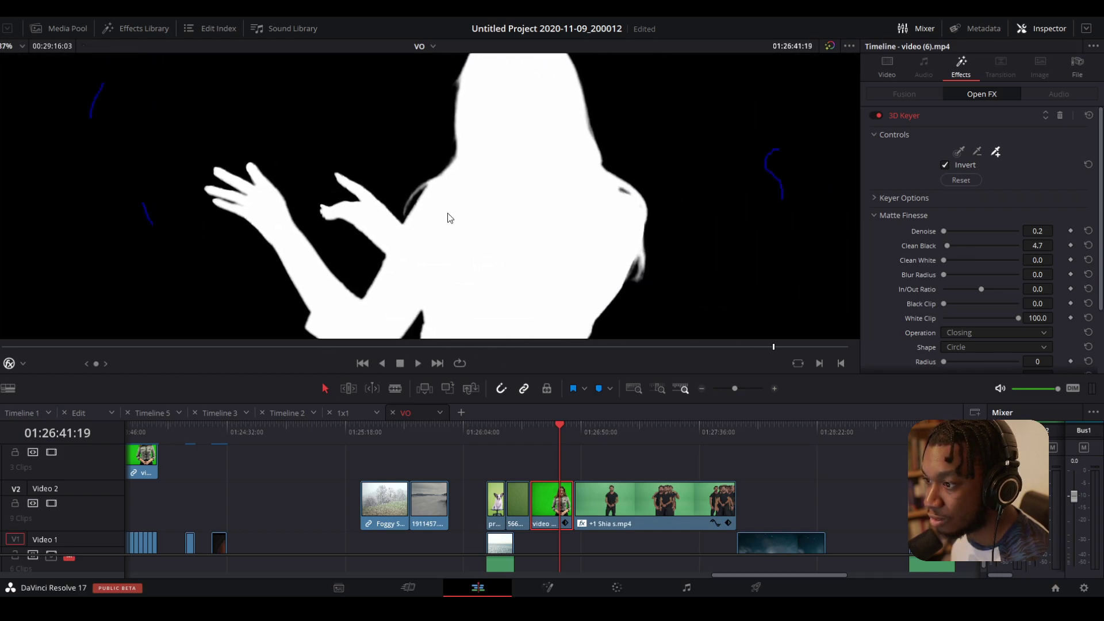
pyautogui.scroll(-3, 345, 196)
pyautogui.moveTo(632, 239); pyautogui.dragTo(565, 217)
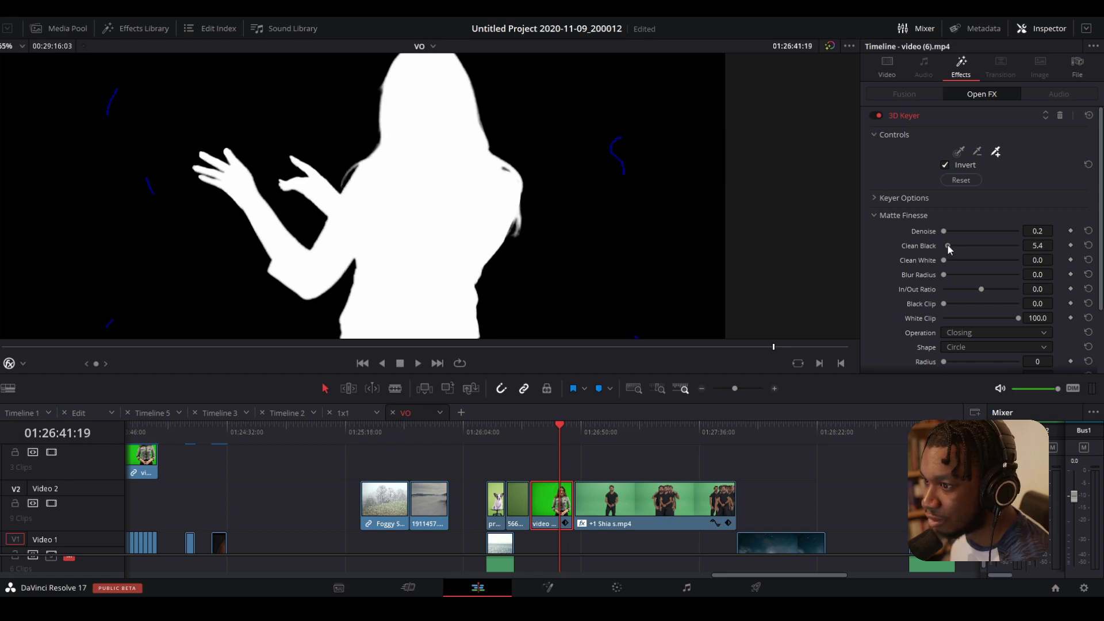
# - Try small Clean White adjustments on the woman's matte, return the value to 0.0, and check the frame corners
pyautogui.moveTo(944, 260)
pyautogui.mouseDown()
pyautogui.moveTo(954, 261)
pyautogui.moveTo(940, 259)
pyautogui.mouseUp()
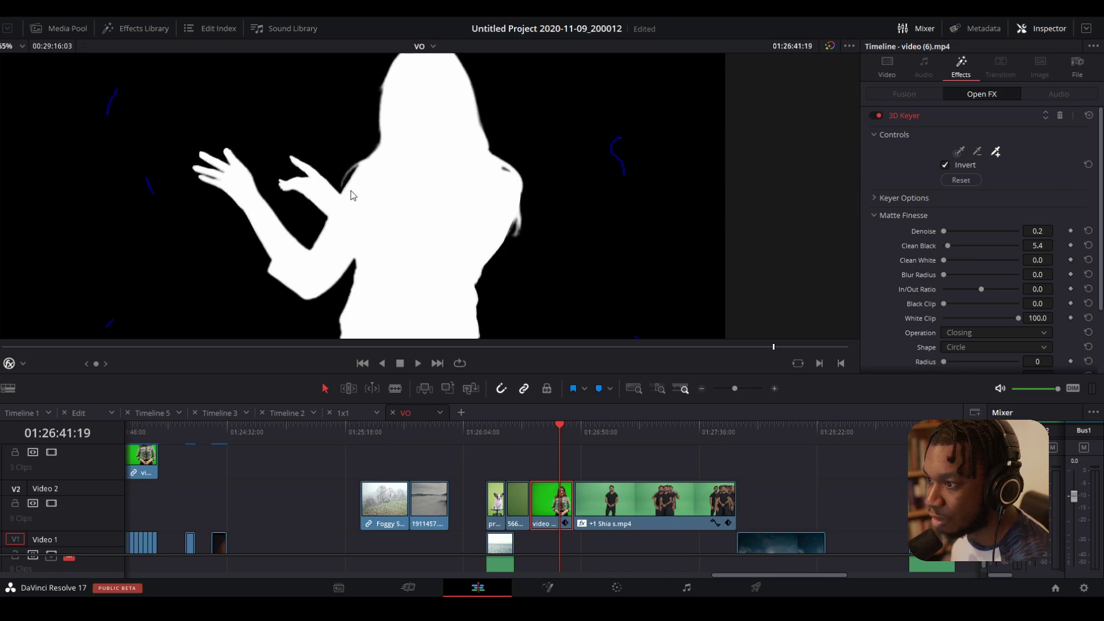
pyautogui.moveTo(943, 260); pyautogui.dragTo(946, 260)
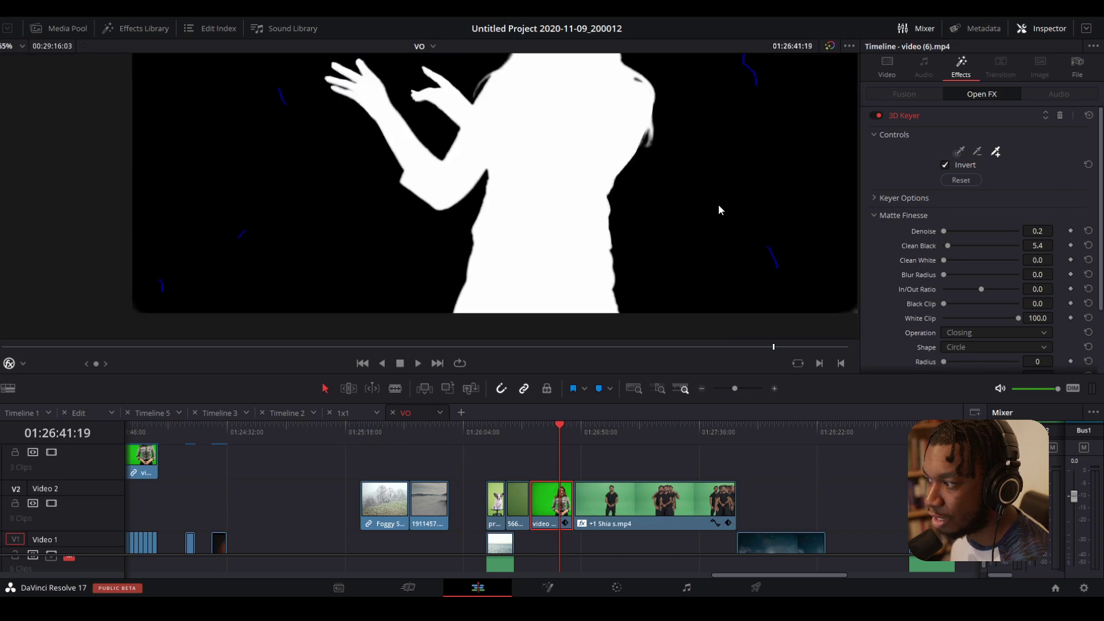
pyautogui.moveTo(718, 210); pyautogui.dragTo(642, 221)
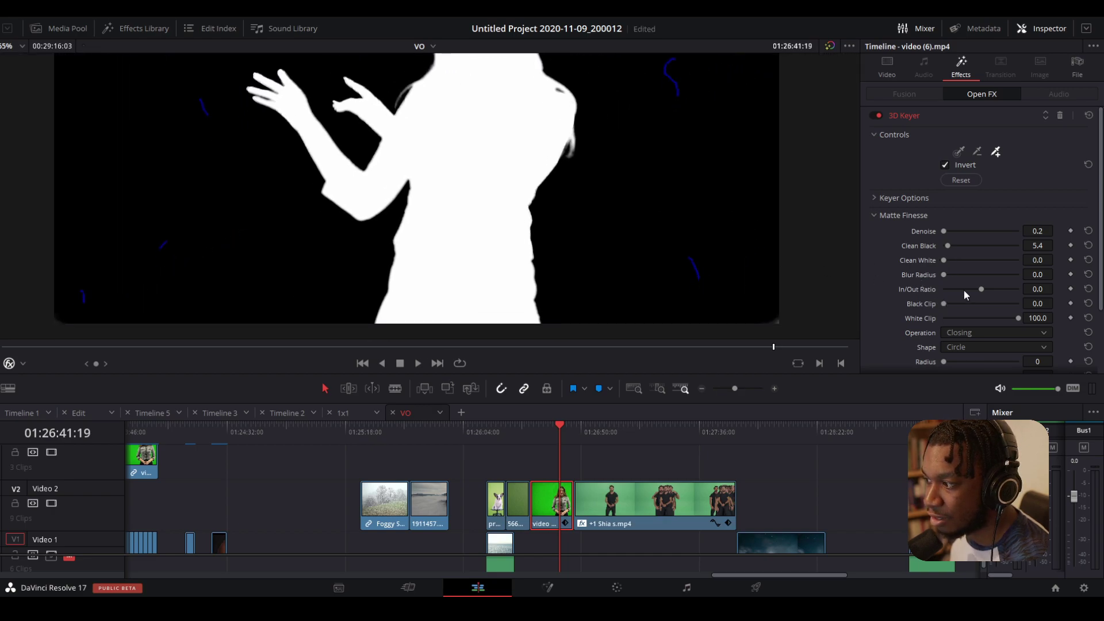
pyautogui.scroll(-3, 516, 244)
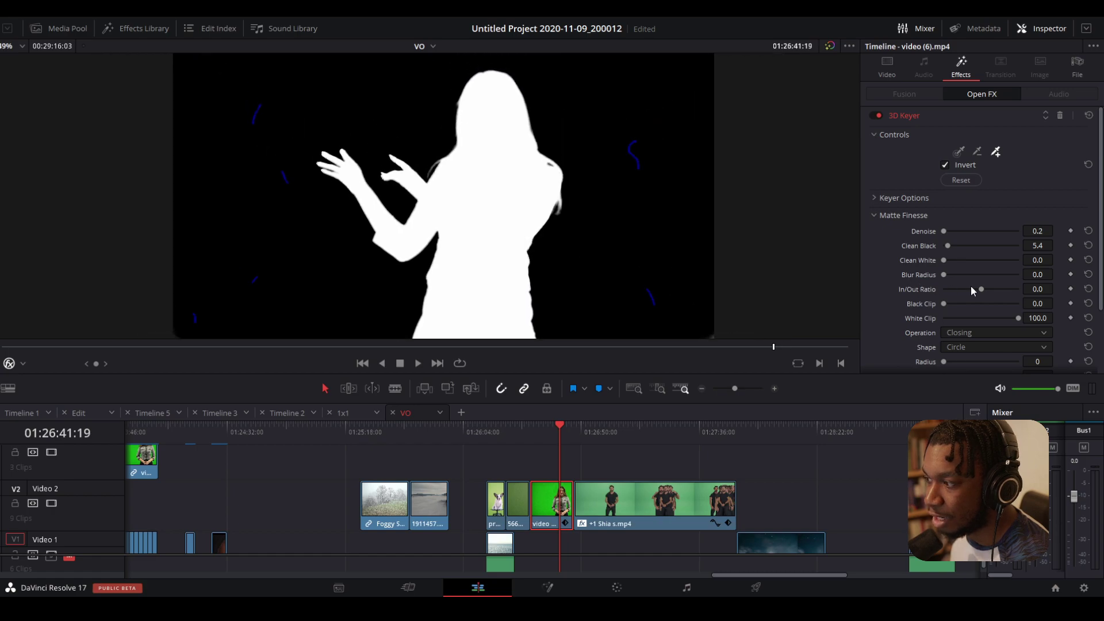
# - Try an In/Out Ratio of -100.0 on the woman's matte and undo it
pyautogui.moveTo(978, 288); pyautogui.dragTo(811, 284)
pyautogui.scroll(3, 730, 287)
pyautogui.scroll(1, 707, 293)
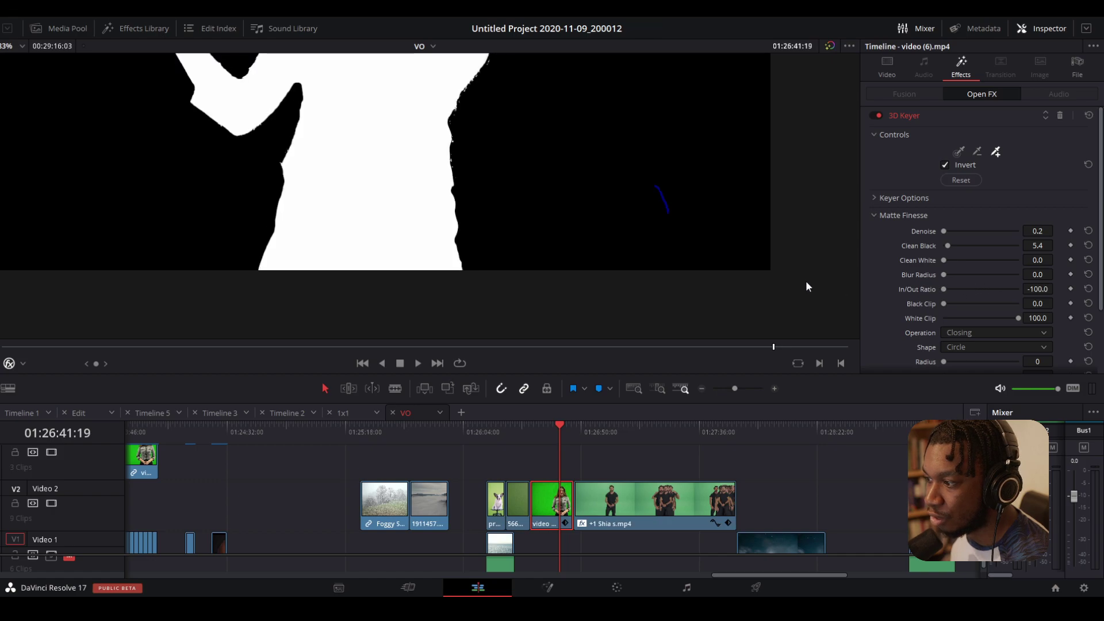
pyautogui.hotkey('ctrl', 'z')
pyautogui.doubleClick(924, 290)
# - Set the matte's In/Out Ratio to -14.7 to clear the lower corners, checking the hair and arm edges
pyautogui.moveTo(780, 273); pyautogui.dragTo(764, 279)
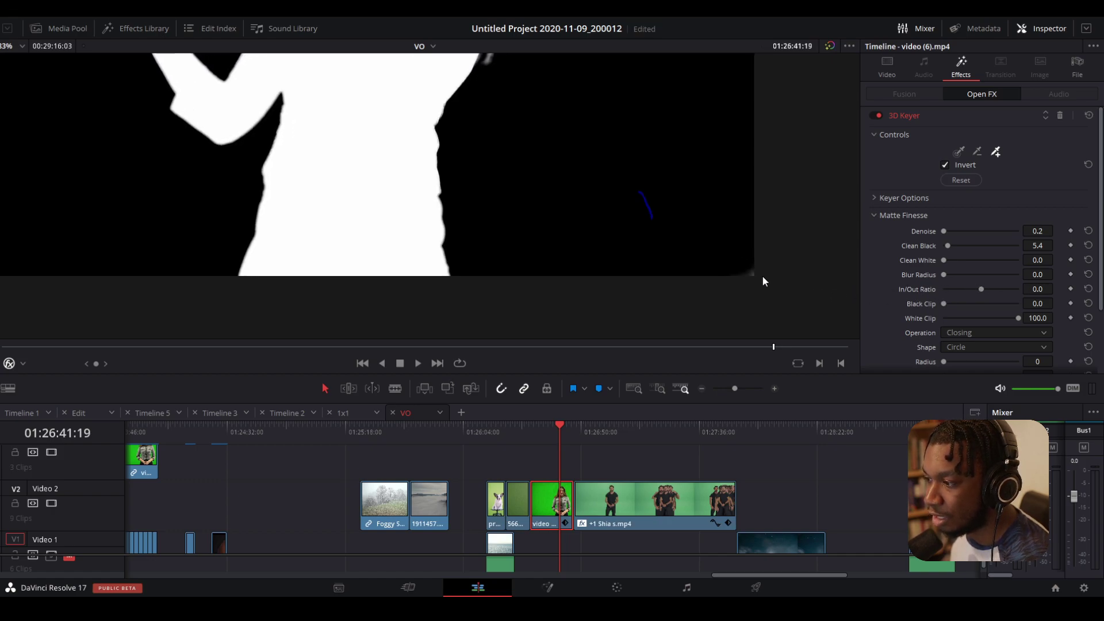
pyautogui.scroll(-3, 657, 202)
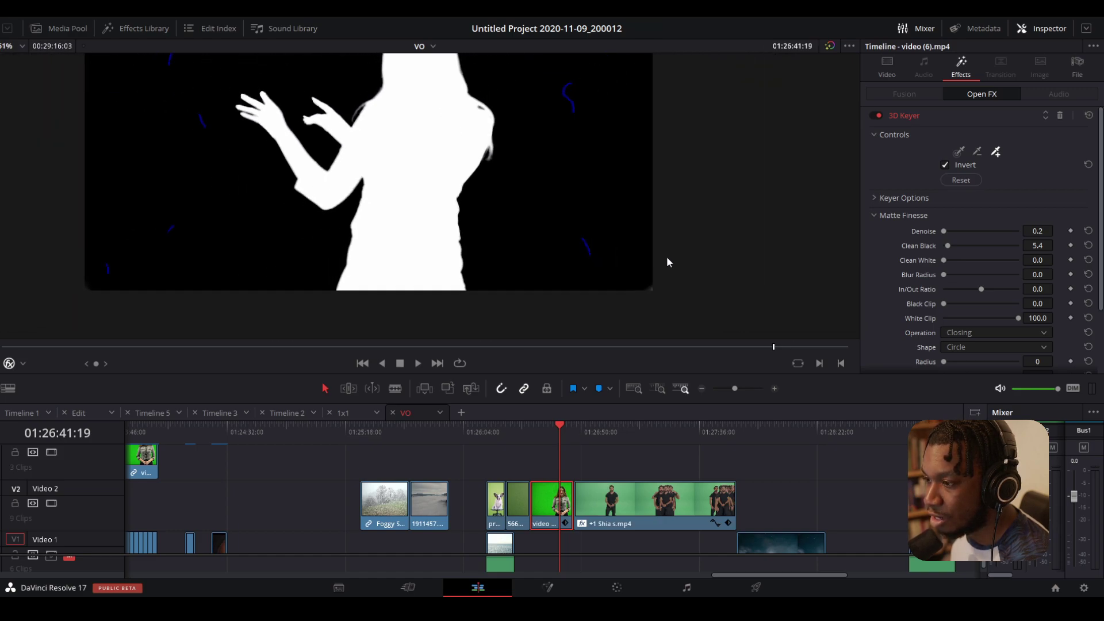
pyautogui.scroll(-1, 564, 237)
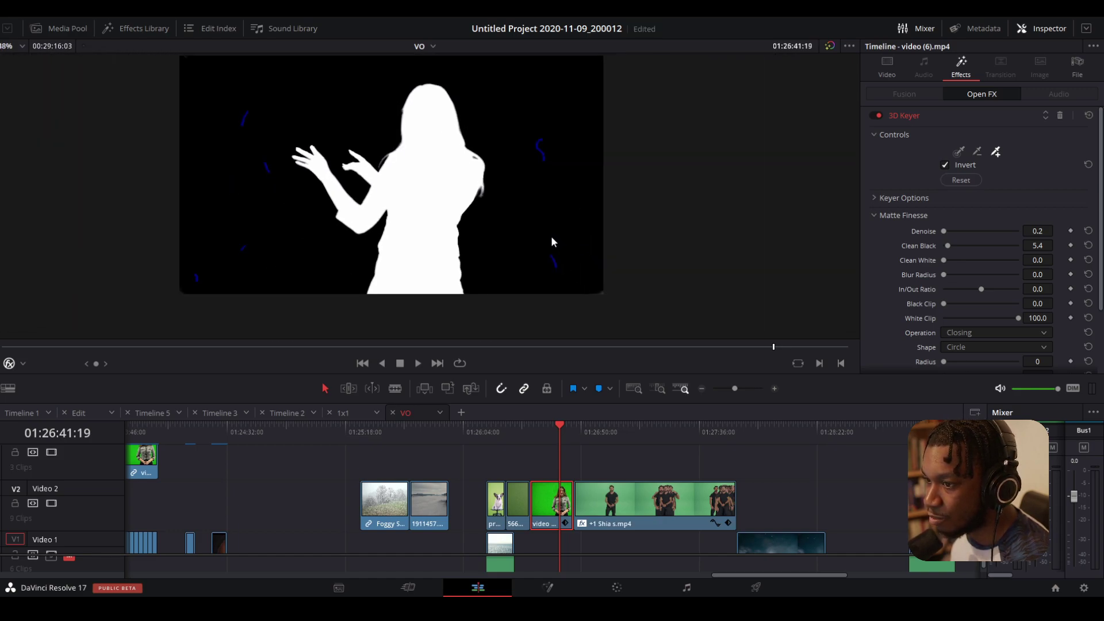
pyautogui.scroll(5, 551, 237)
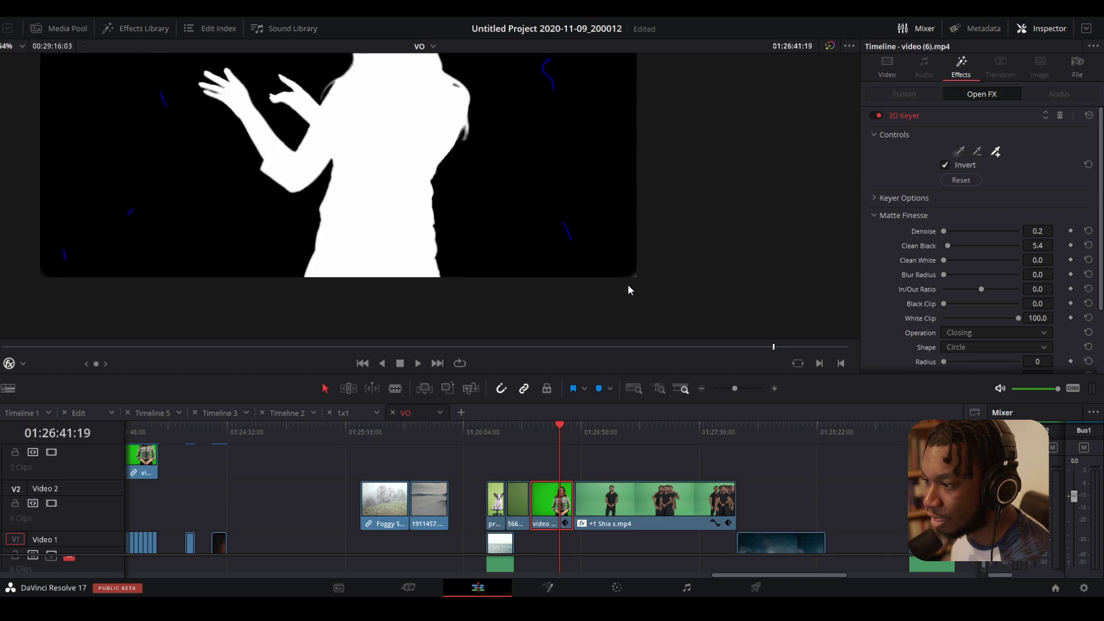
pyautogui.scroll(2, 577, 243)
pyautogui.moveTo(981, 287); pyautogui.dragTo(973, 288)
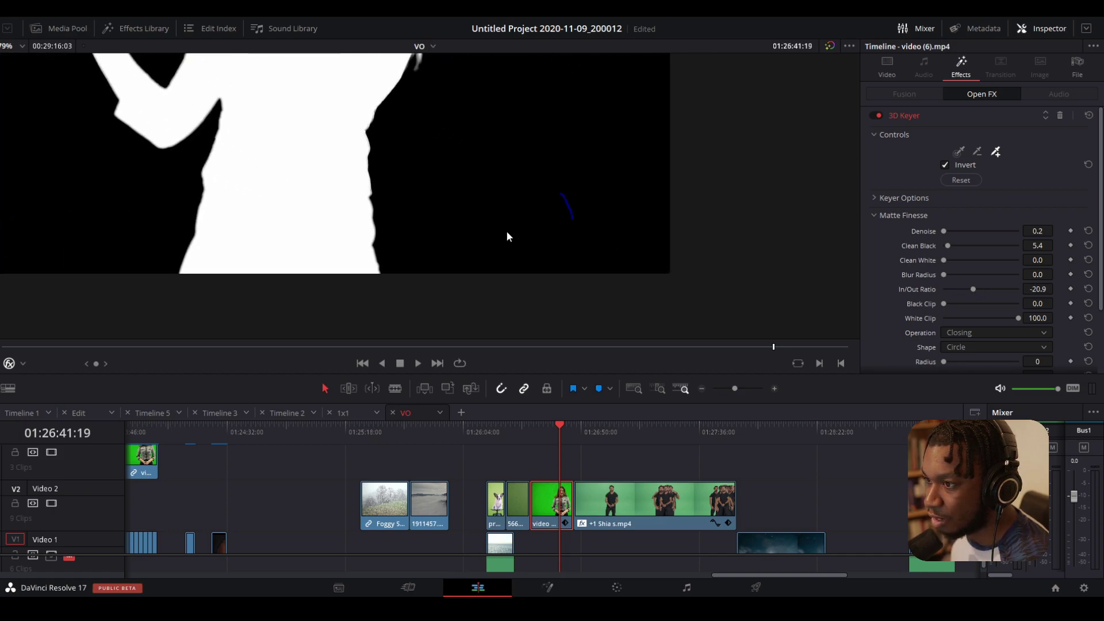
pyautogui.scroll(4, 499, 229)
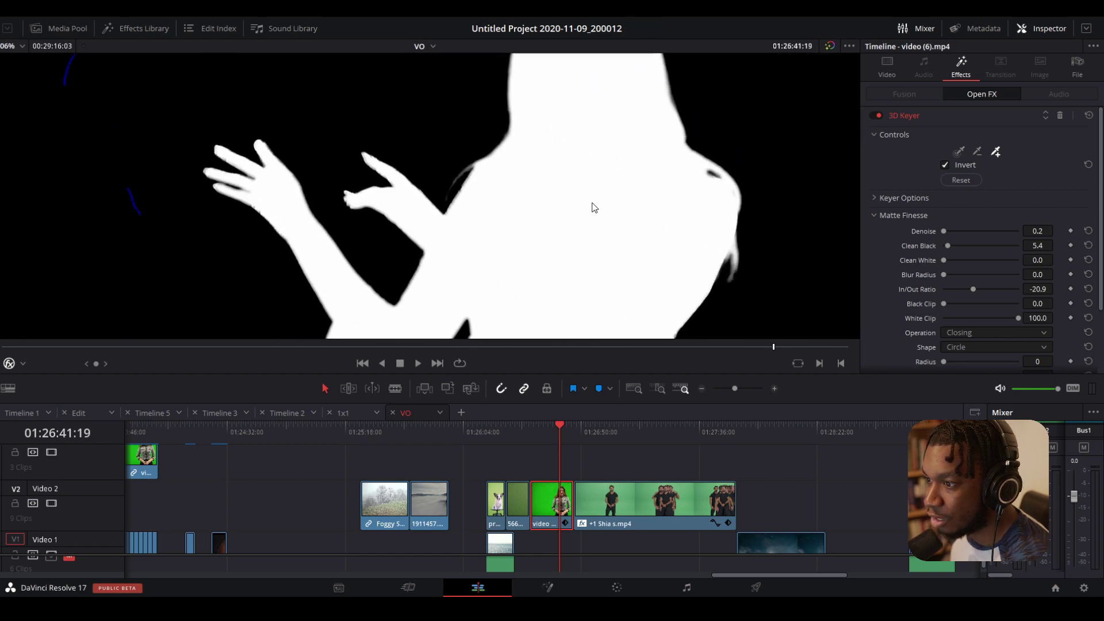
pyautogui.moveTo(974, 287); pyautogui.dragTo(975, 289)
pyautogui.scroll(-6, 776, 268)
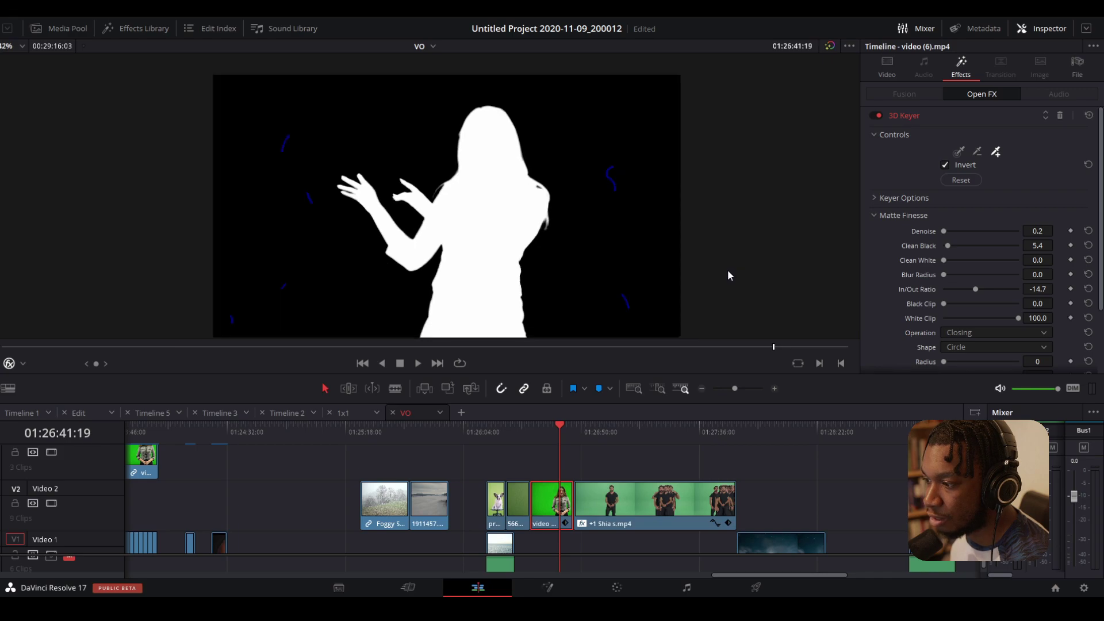
pyautogui.scroll(1, 697, 246)
pyautogui.moveTo(697, 246); pyautogui.dragTo(660, 244)
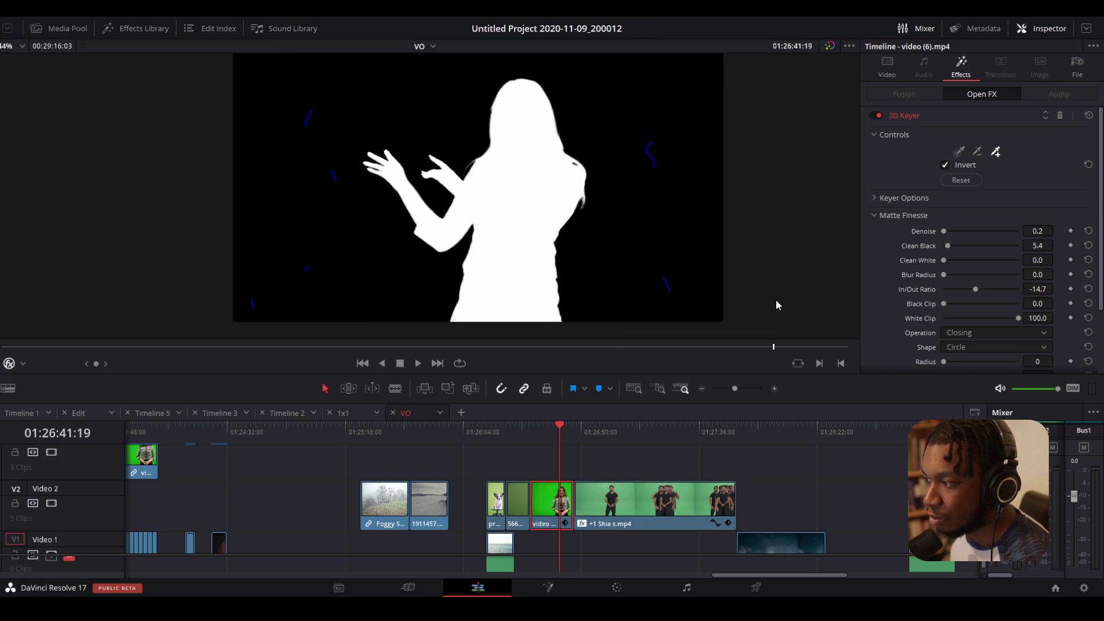
# - Compare the woman's final composite with Despill on and off several times, and leave Despill disabled
pyautogui.scroll(-3, 888, 316)
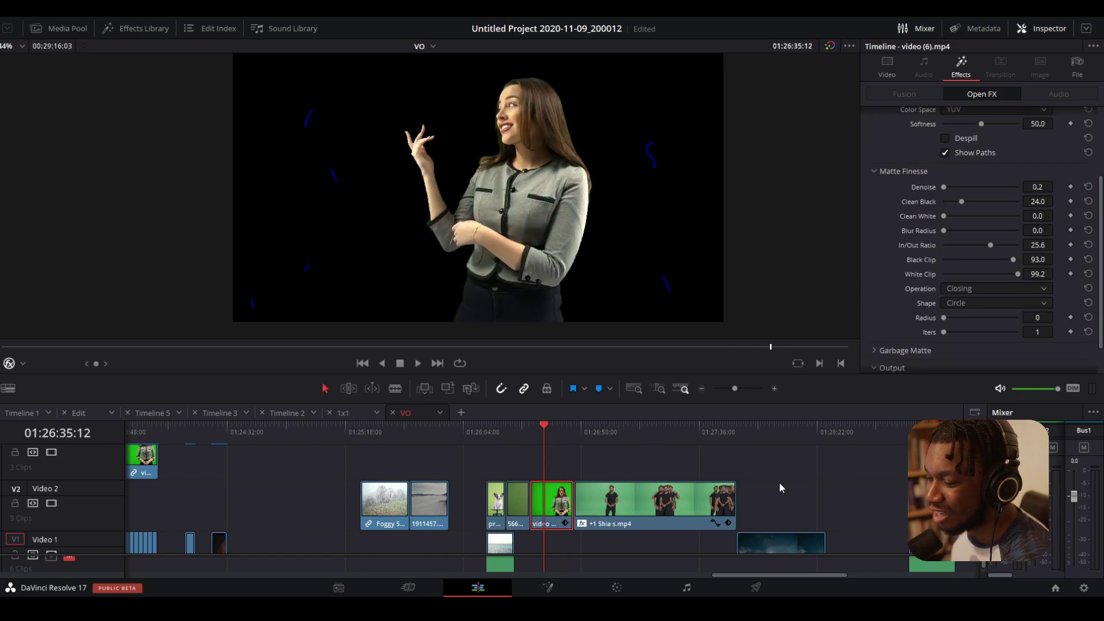
pyautogui.click(945, 138)
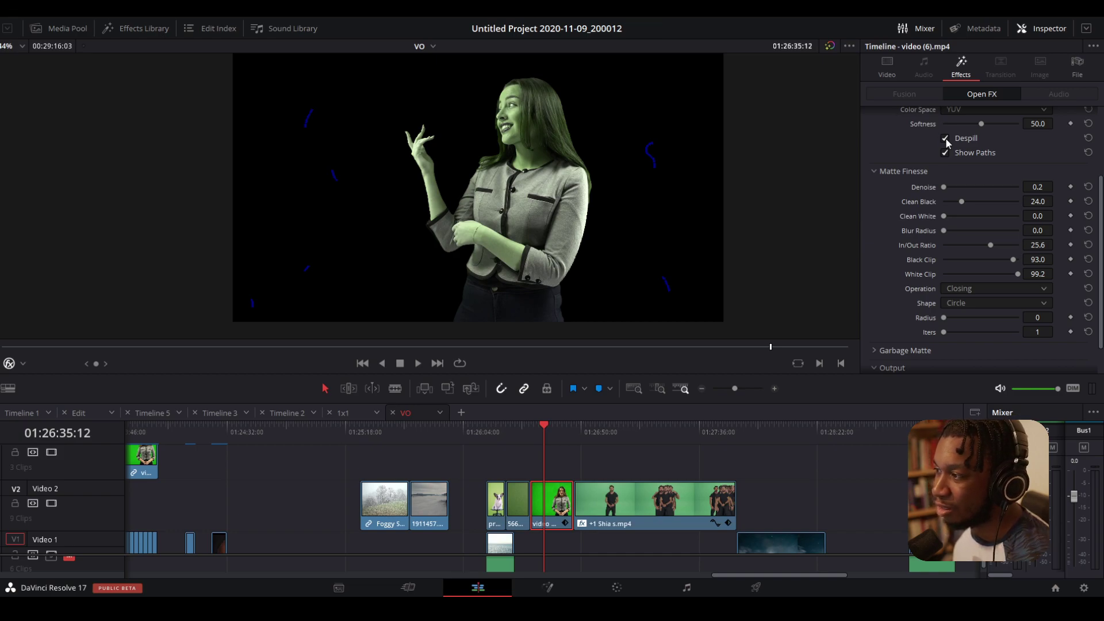
pyautogui.click(945, 138)
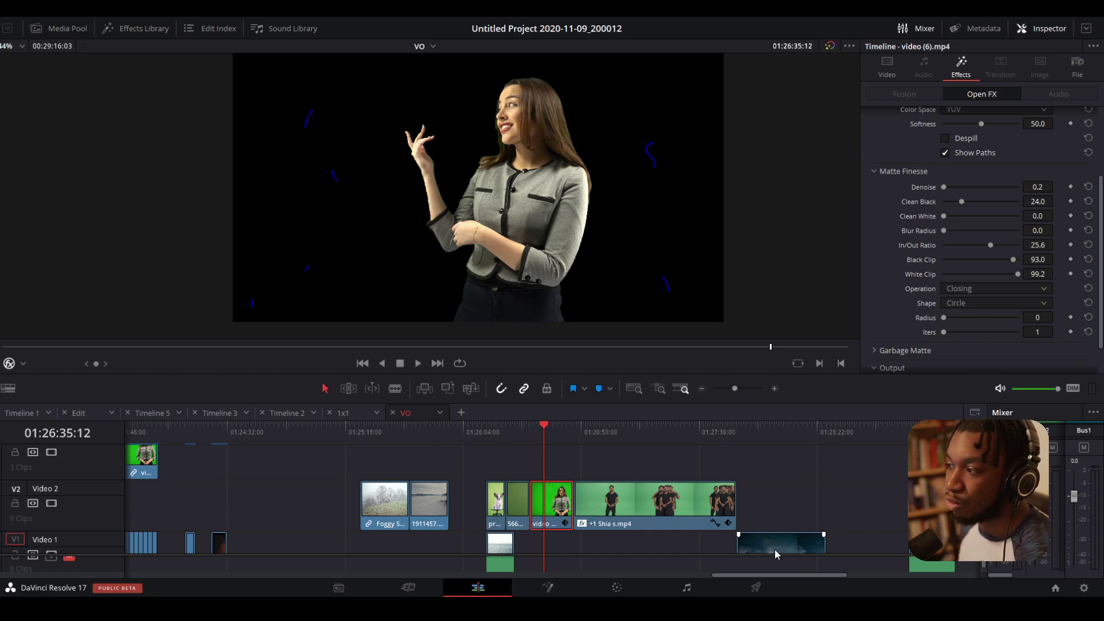
pyautogui.click(946, 139)
pyautogui.click(946, 140)
pyautogui.click(945, 139)
pyautogui.click(946, 139)
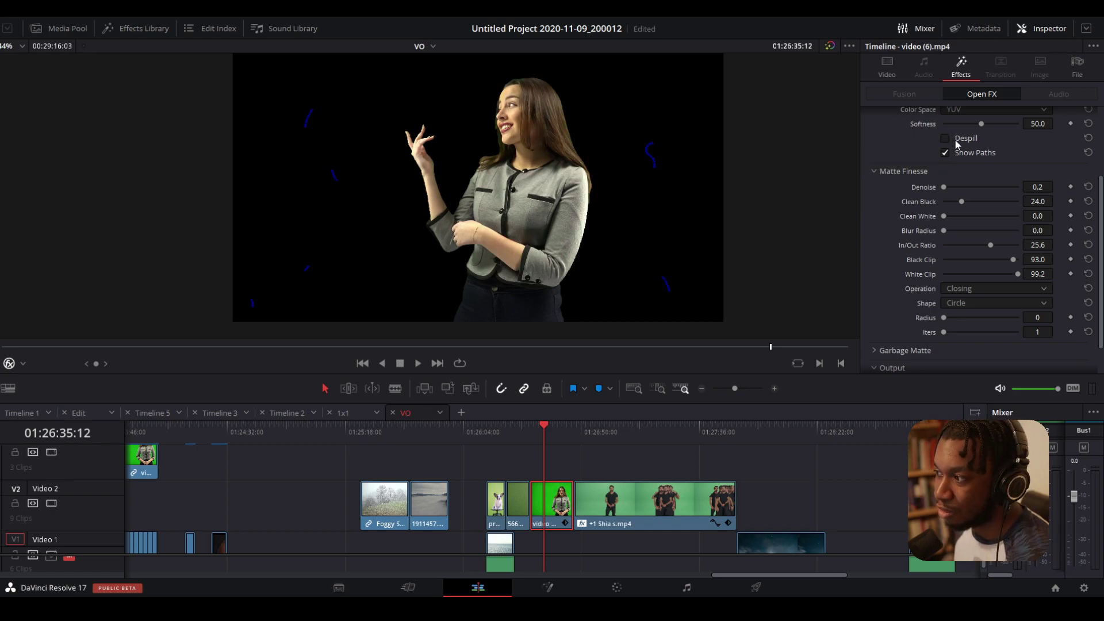
pyautogui.click(946, 139)
pyautogui.click(946, 140)
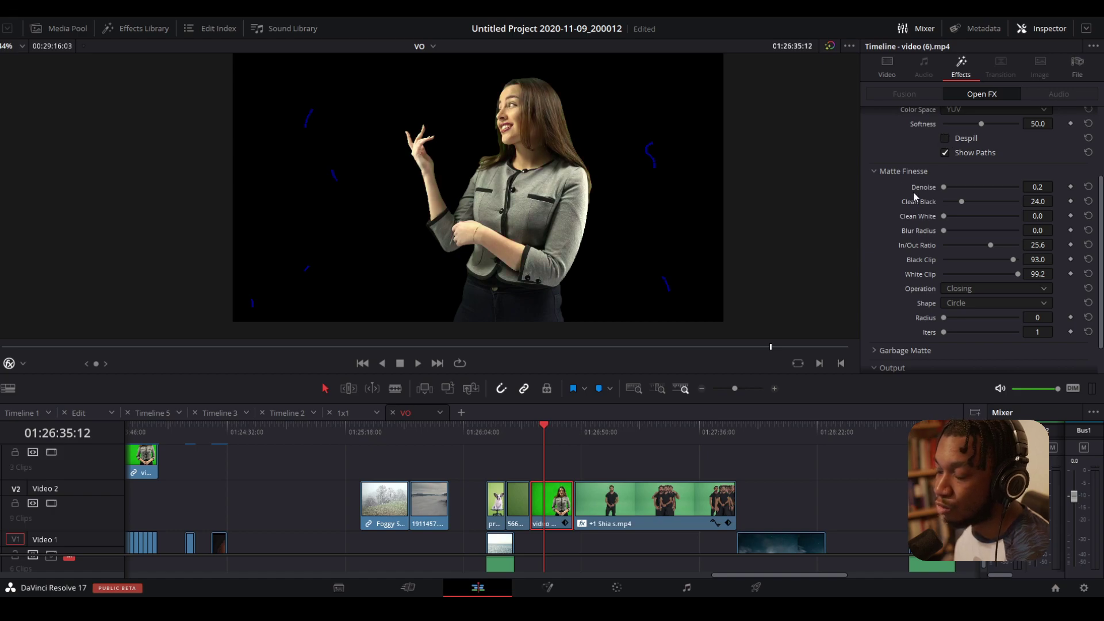
# - Move the Timelapse night-sky clip beneath video (6).mp4 on Video 1 and play the composite
pyautogui.scroll(-2, 916, 197)
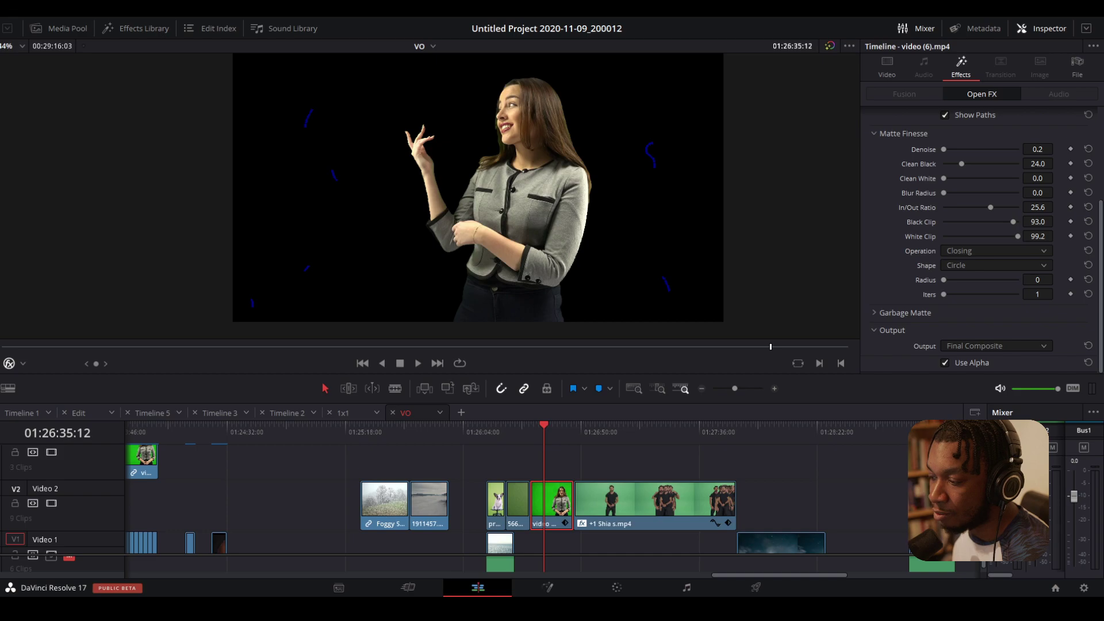
pyautogui.scroll(-1, 690, 520)
pyautogui.moveTo(786, 519); pyautogui.dragTo(581, 529)
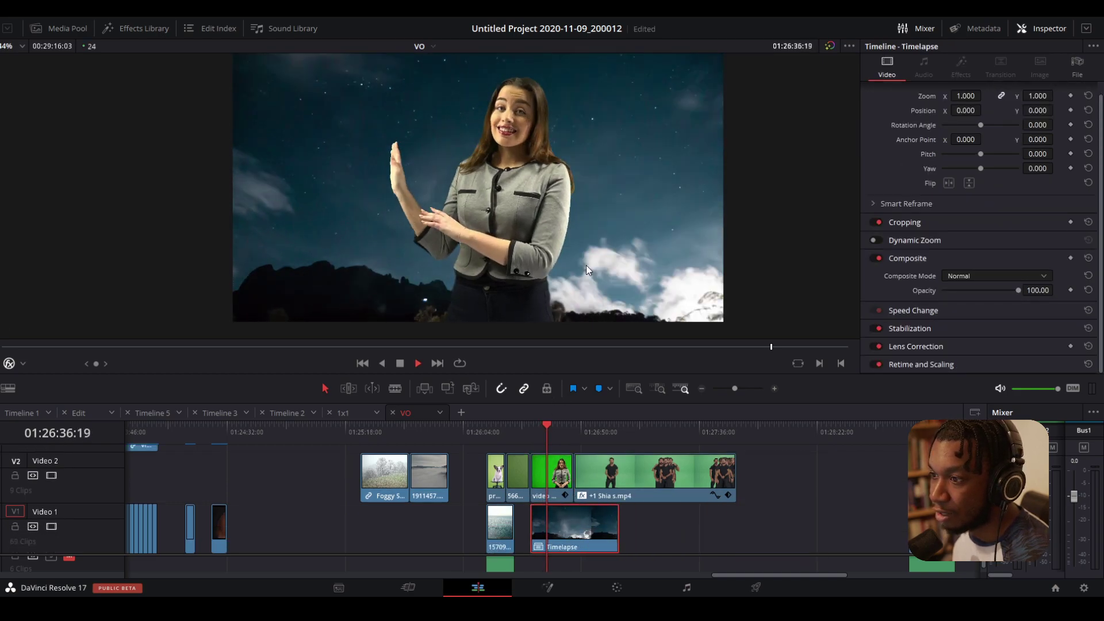
# - Trim the Timelapse clip to end at 01:26:36:07, place 4083.mp4 directly after it on Video 1 beneath the woman, and play the composite
pyautogui.scroll(-1, 542, 282)
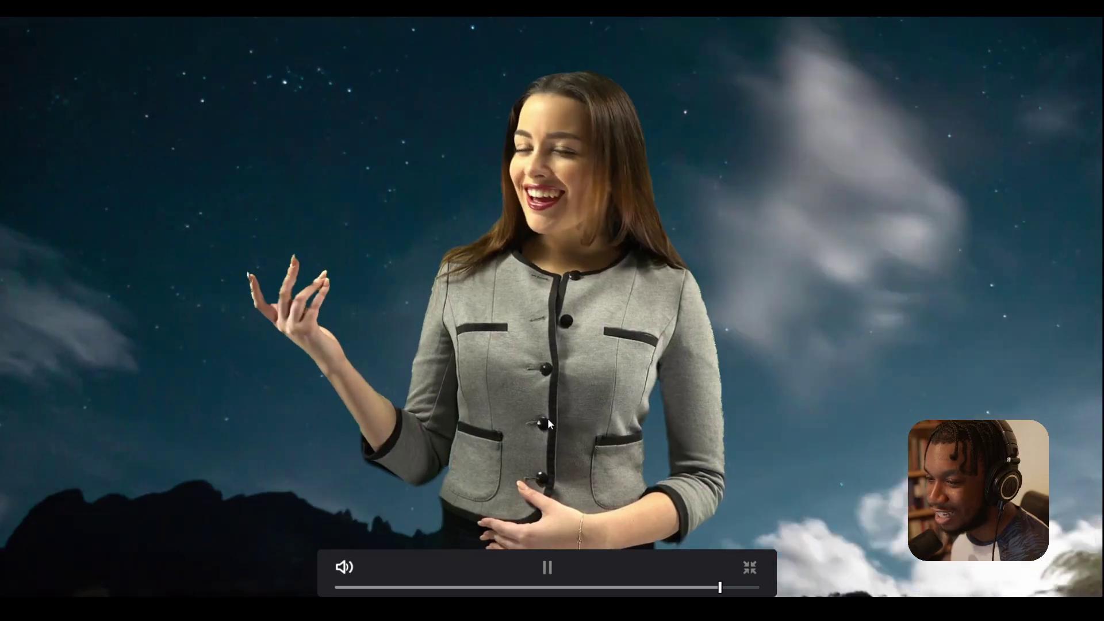
pyautogui.press('Escape')
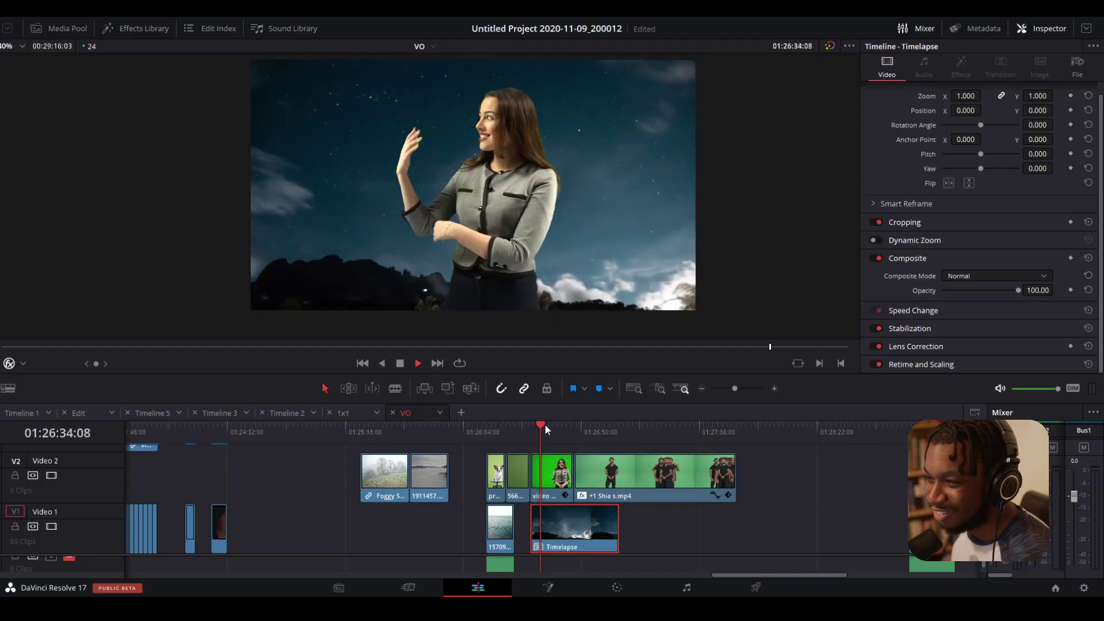
pyautogui.moveTo(618, 528); pyautogui.dragTo(546, 524)
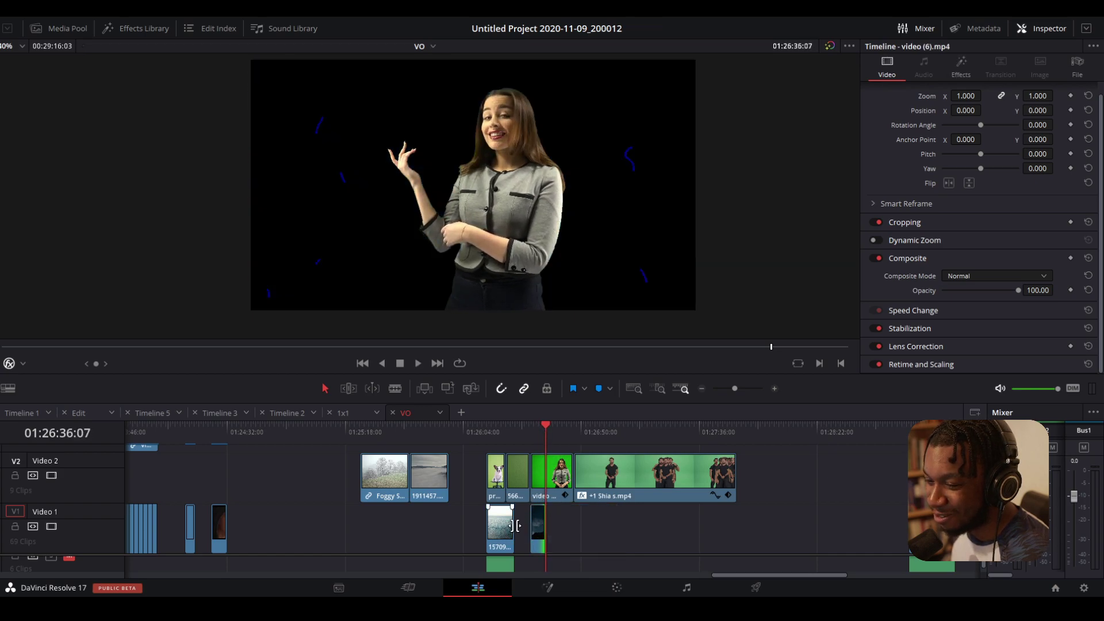
pyautogui.moveTo(935, 528); pyautogui.dragTo(582, 527)
pyautogui.press('space')
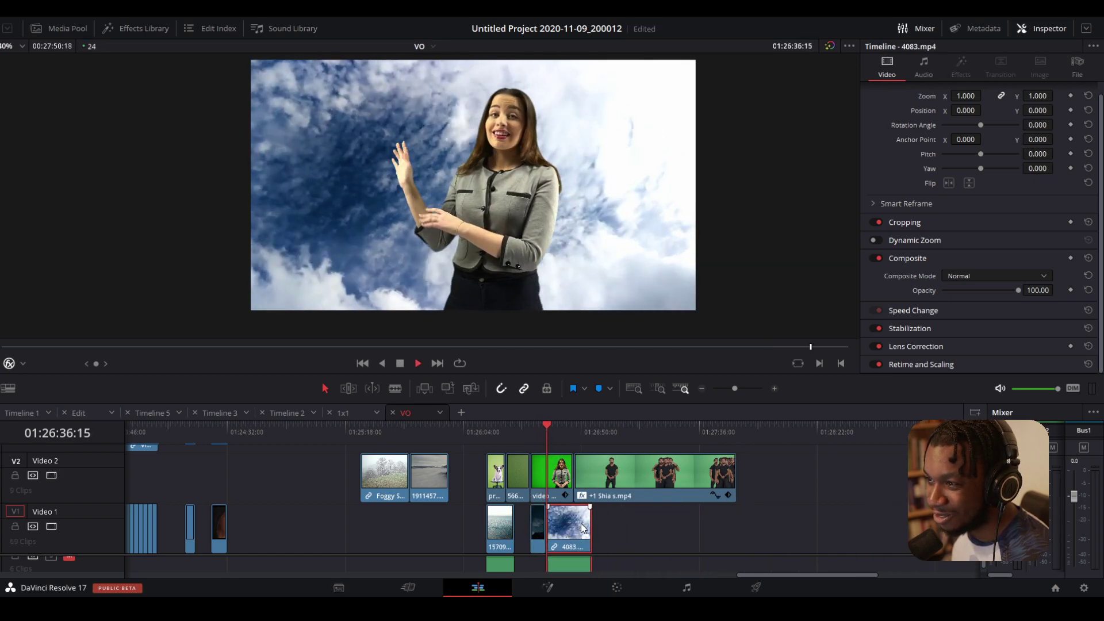
pyautogui.press('space')
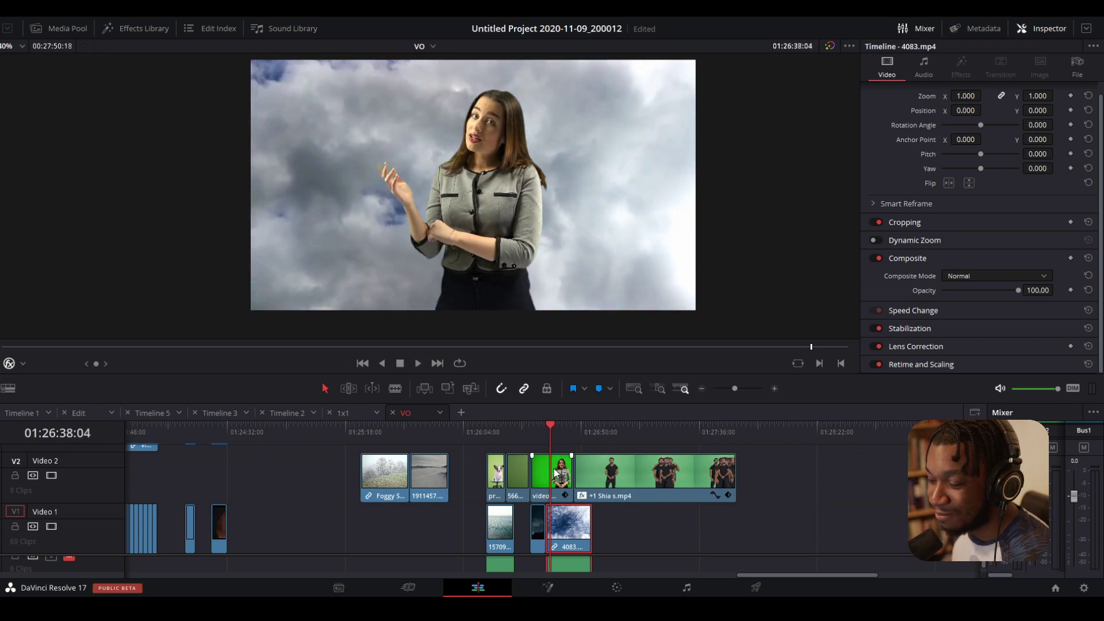
# - Move video (6).mp4 up to Video 3 and insert a basic Text title beneath it on Video 2
pyautogui.scroll(1, 553, 477)
pyautogui.moveTo(549, 495); pyautogui.dragTo(549, 460)
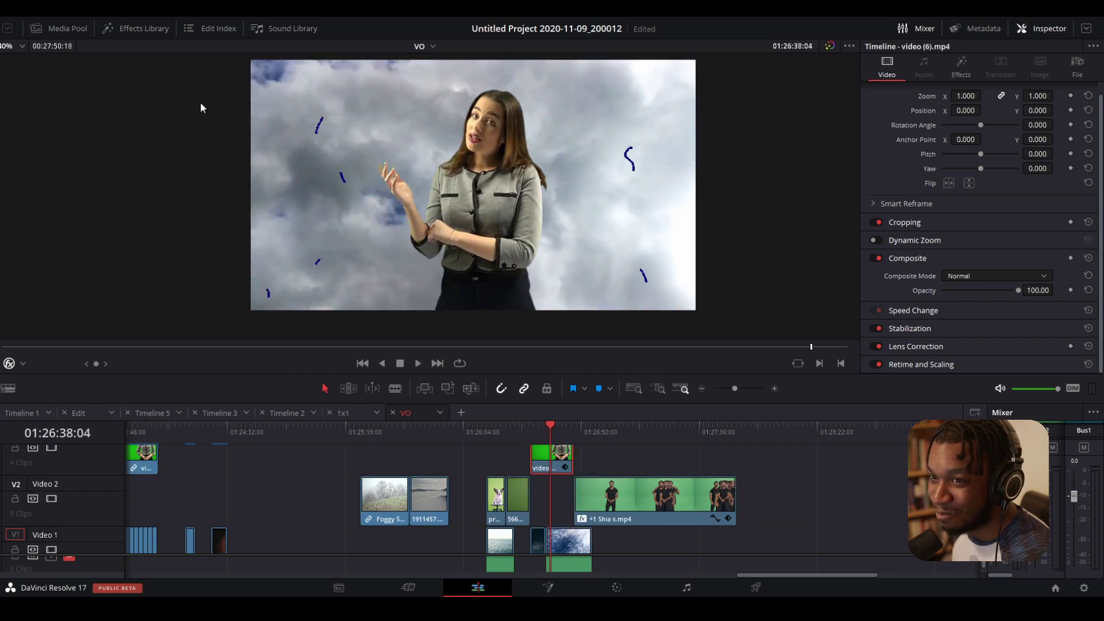
pyautogui.click(127, 28)
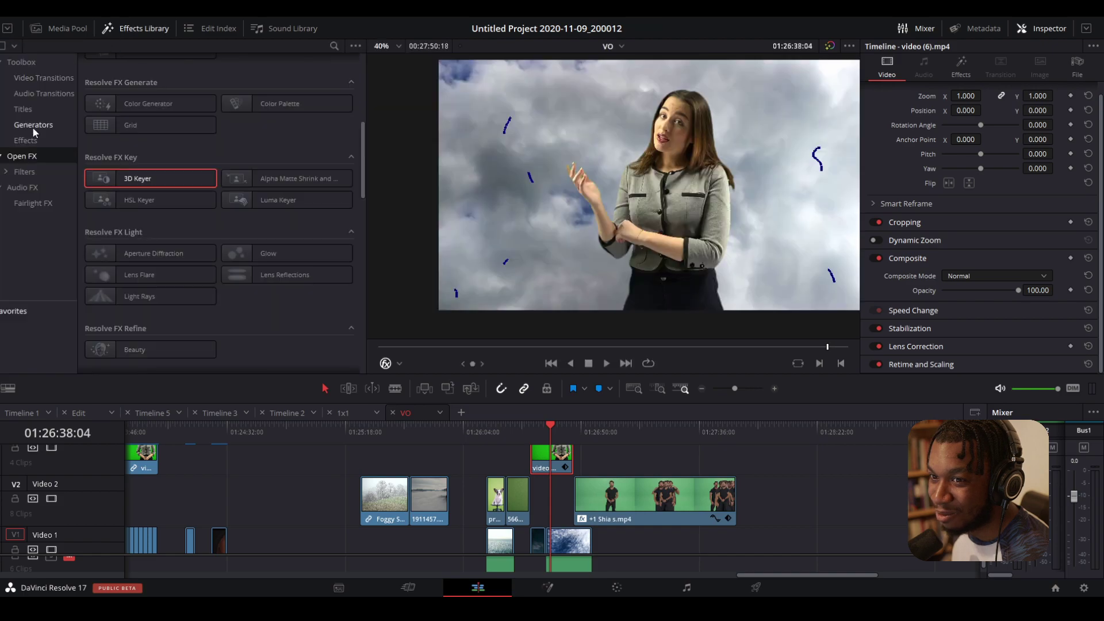
pyautogui.click(23, 109)
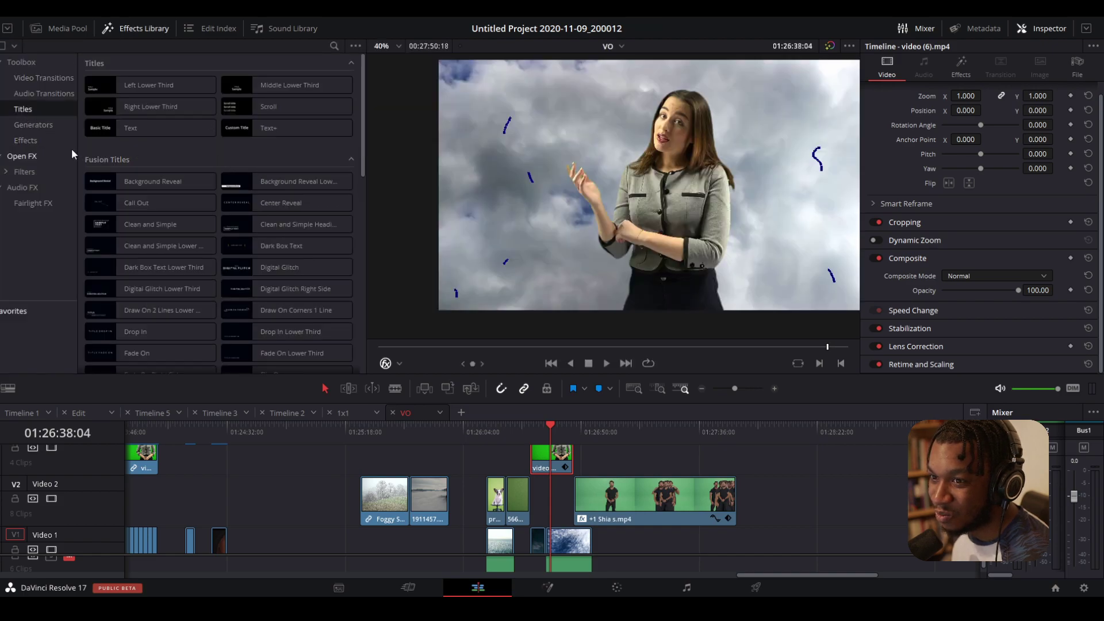
pyautogui.moveTo(114, 131); pyautogui.dragTo(564, 522)
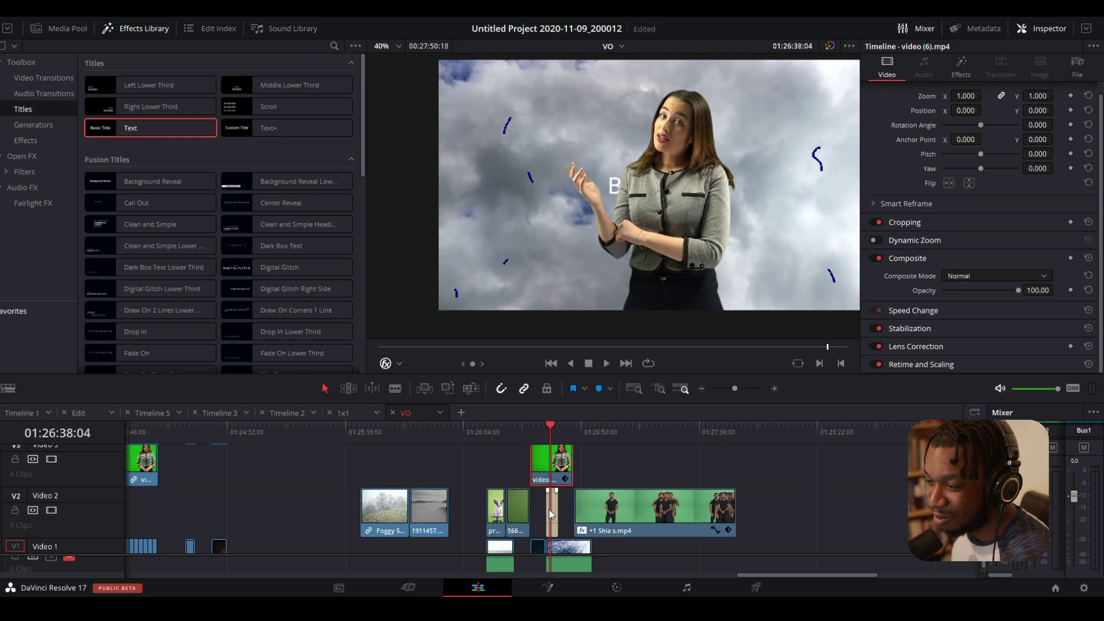
# - Set the title text to SNOW in Microsoft JhengHei at size 500
pyautogui.click(553, 509)
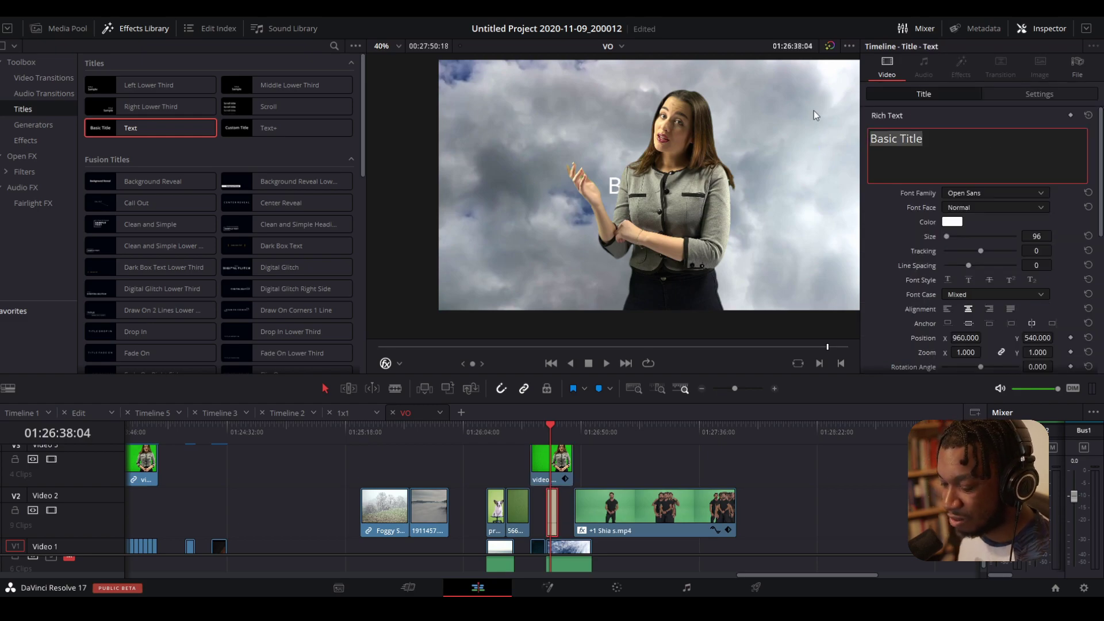
pyautogui.write('SNOW')
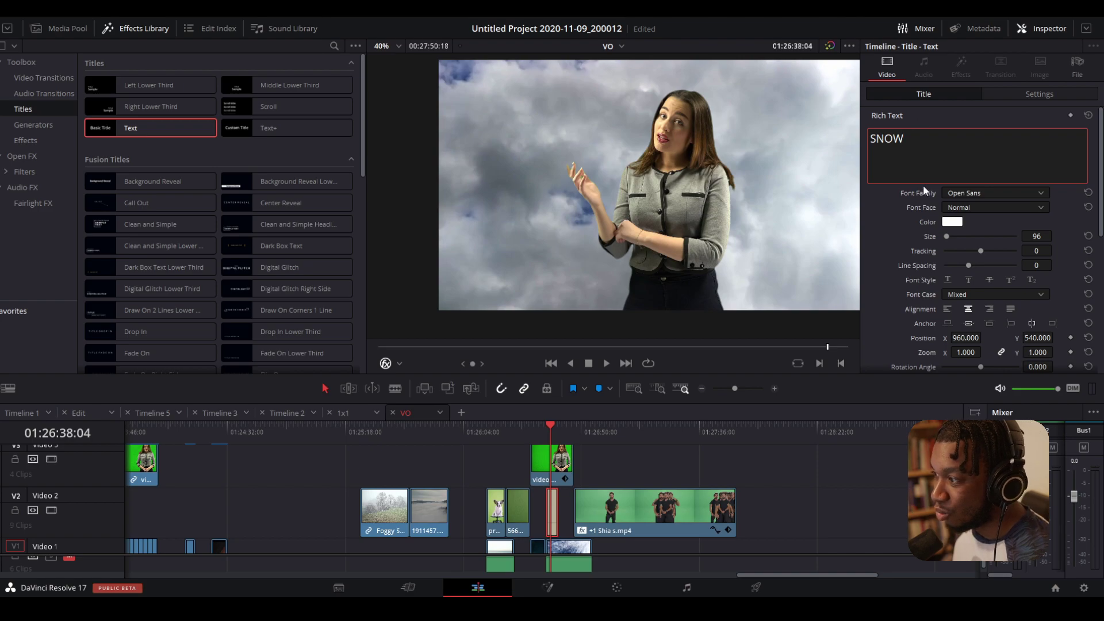
pyautogui.moveTo(946, 231); pyautogui.dragTo(954, 235)
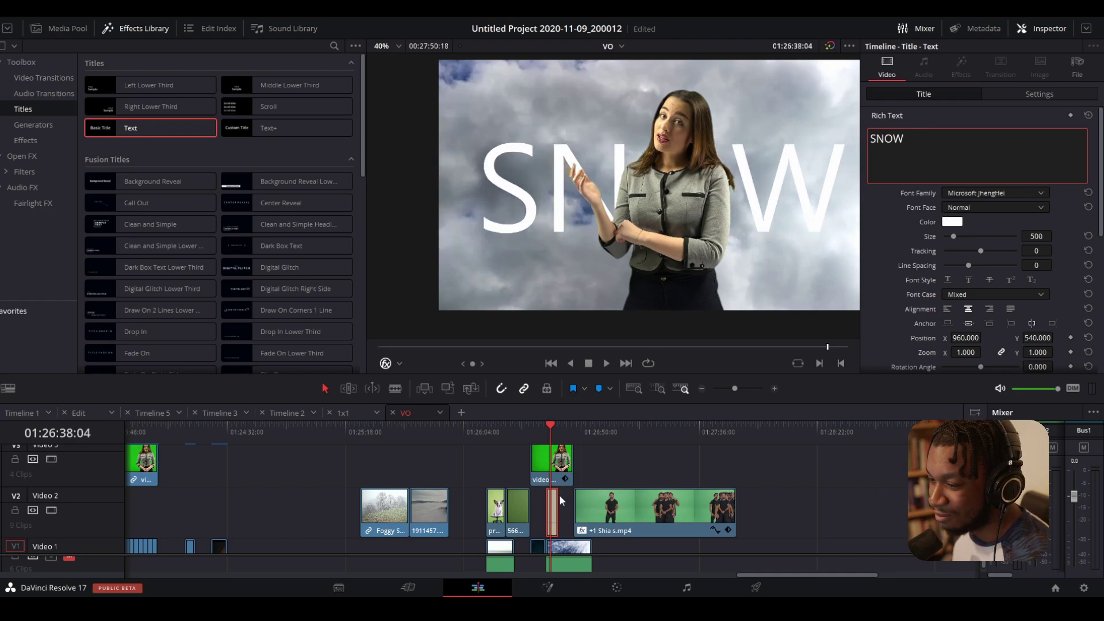
# - Replace 4083.mp4 beneath the title on Video 1 with Foggy Snowy Day during Winter.mp4 and play the composite
pyautogui.click(569, 546)
pyautogui.scroll(-1, 577, 528)
pyautogui.moveTo(585, 516); pyautogui.dragTo(855, 524)
pyautogui.moveTo(385, 482); pyautogui.dragTo(578, 536)
pyautogui.press('space')
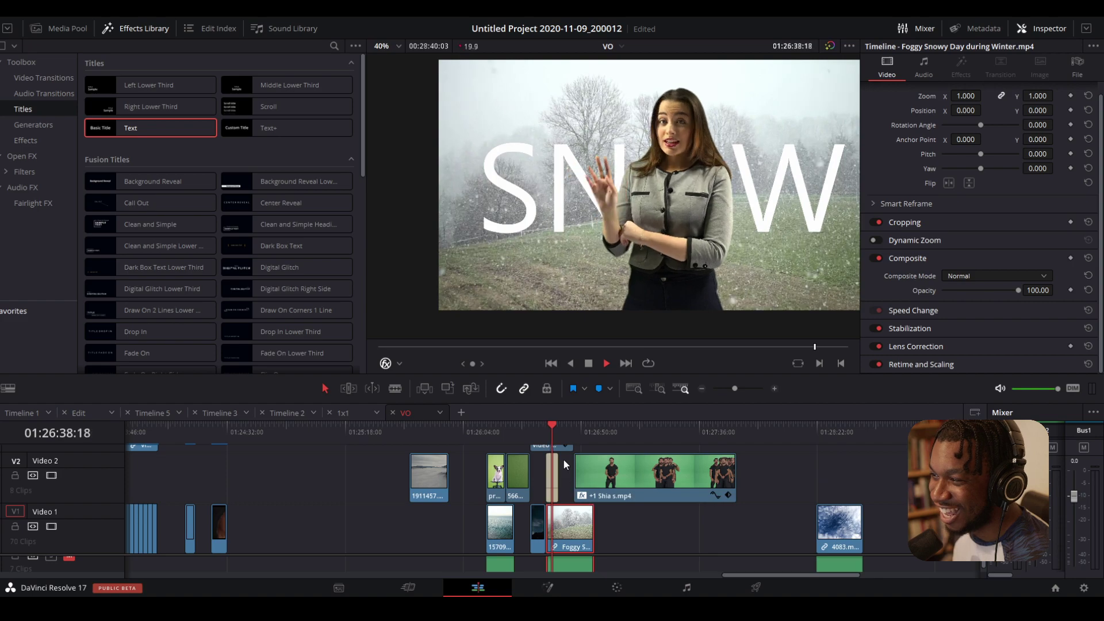
# - Replay the snowy composite and examine the woman's hair and arm edges against the SNOW title at close range
pyautogui.press('space')
pyautogui.press('space')
pyautogui.click(548, 432)
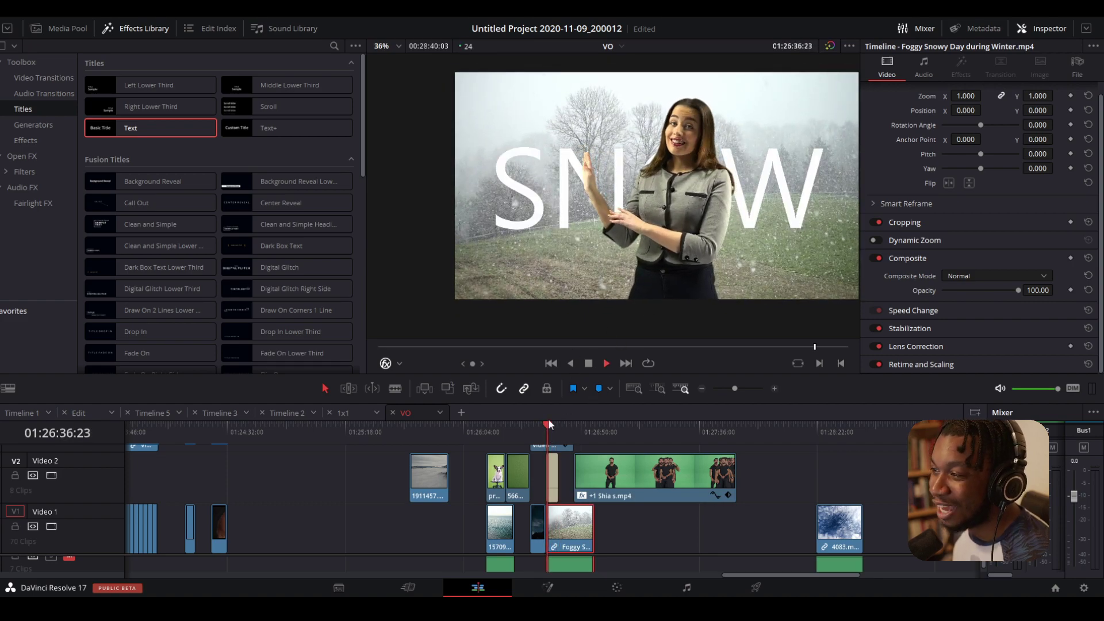
pyautogui.press('space')
pyautogui.scroll(10, 688, 181)
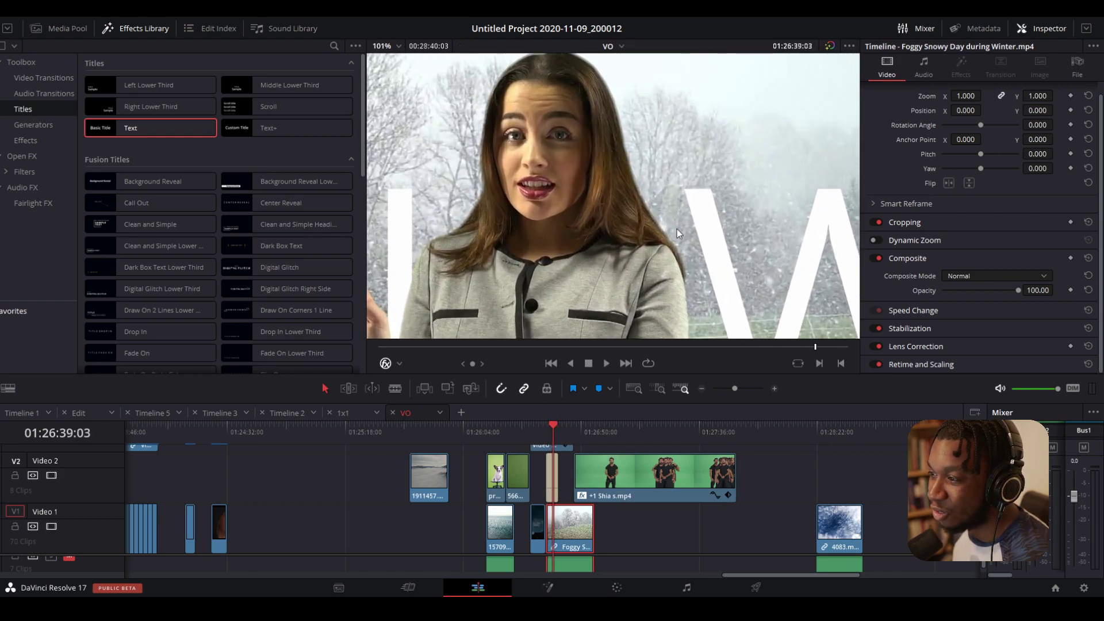
pyautogui.scroll(-5, 671, 235)
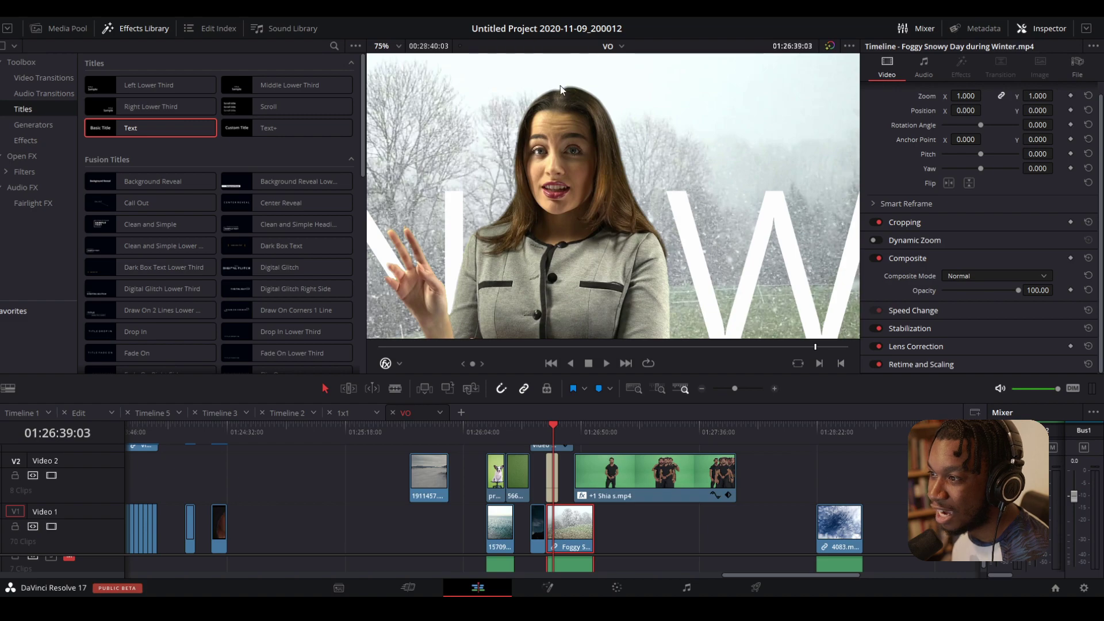
pyautogui.moveTo(632, 223); pyautogui.dragTo(611, 192)
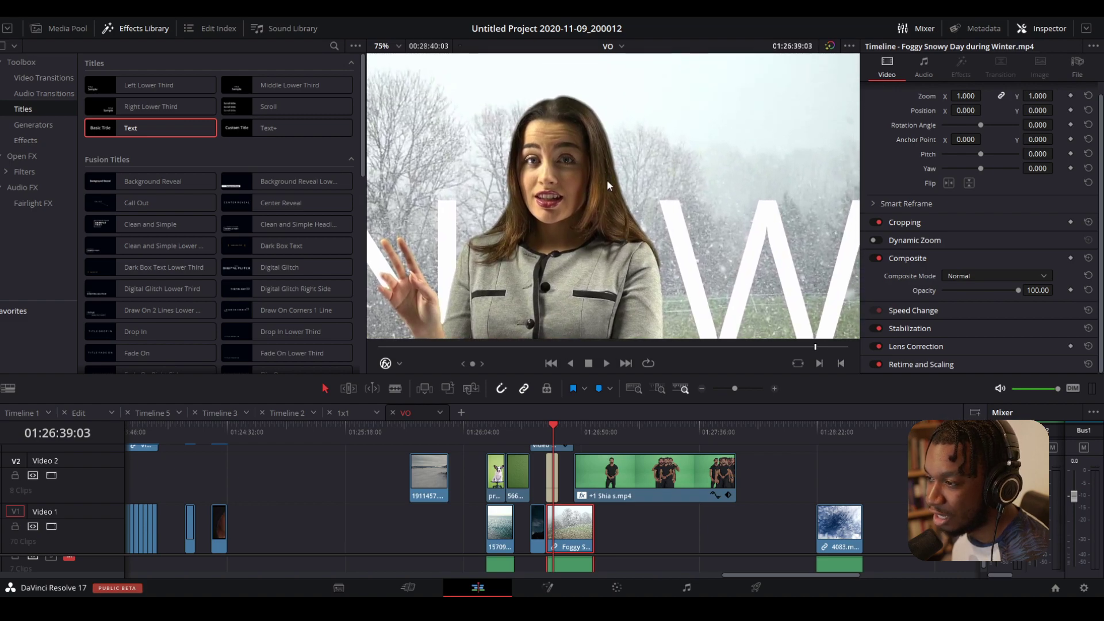
pyautogui.click(546, 429)
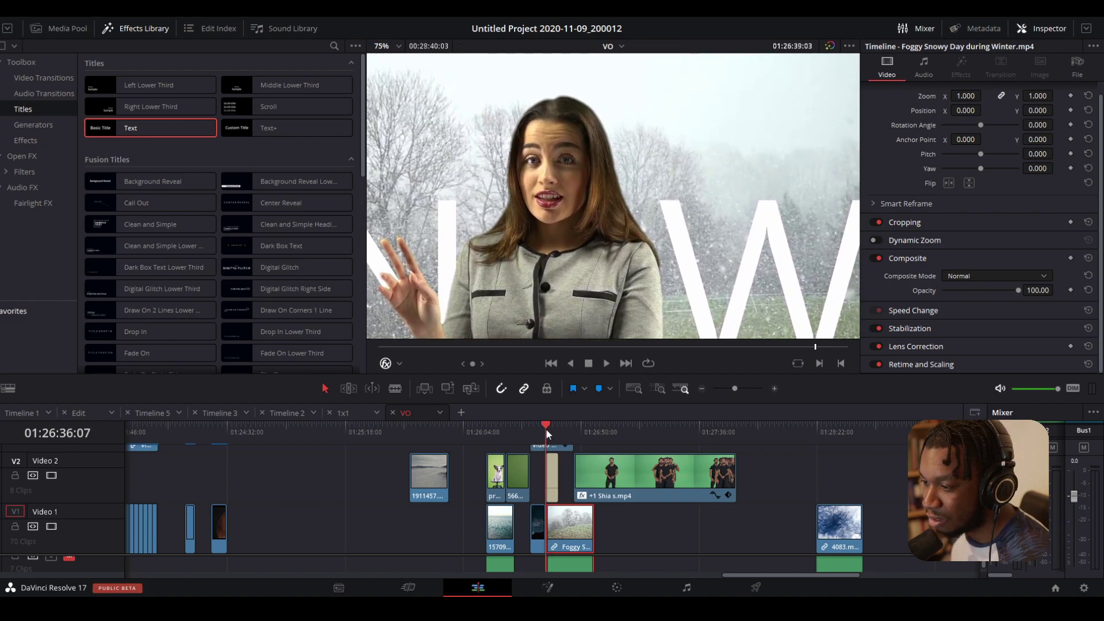
pyautogui.press('space')
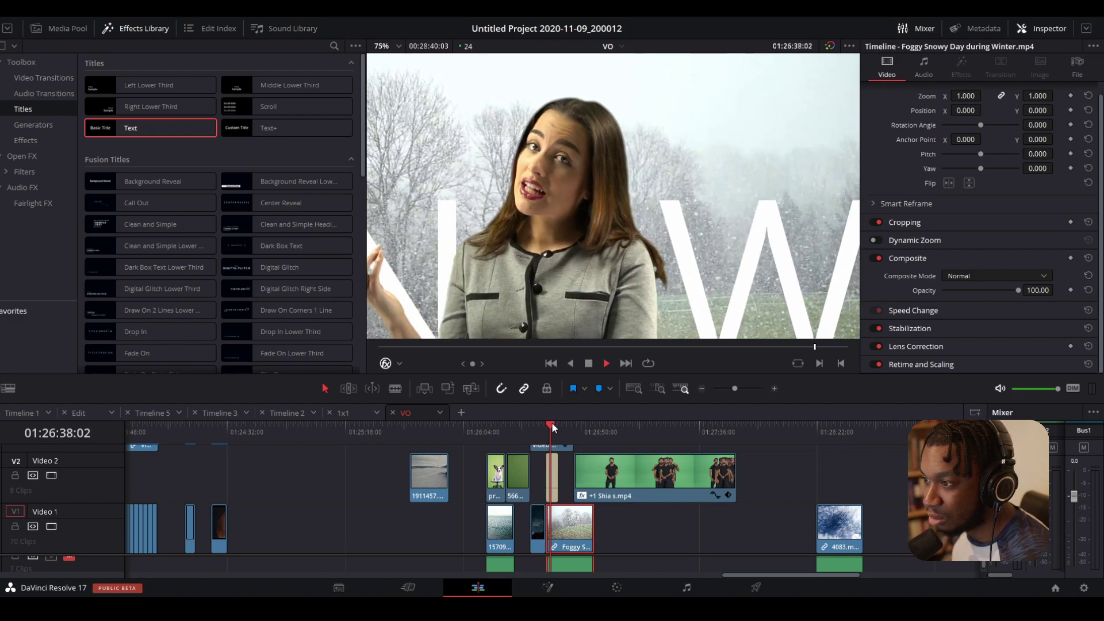
pyautogui.press('space')
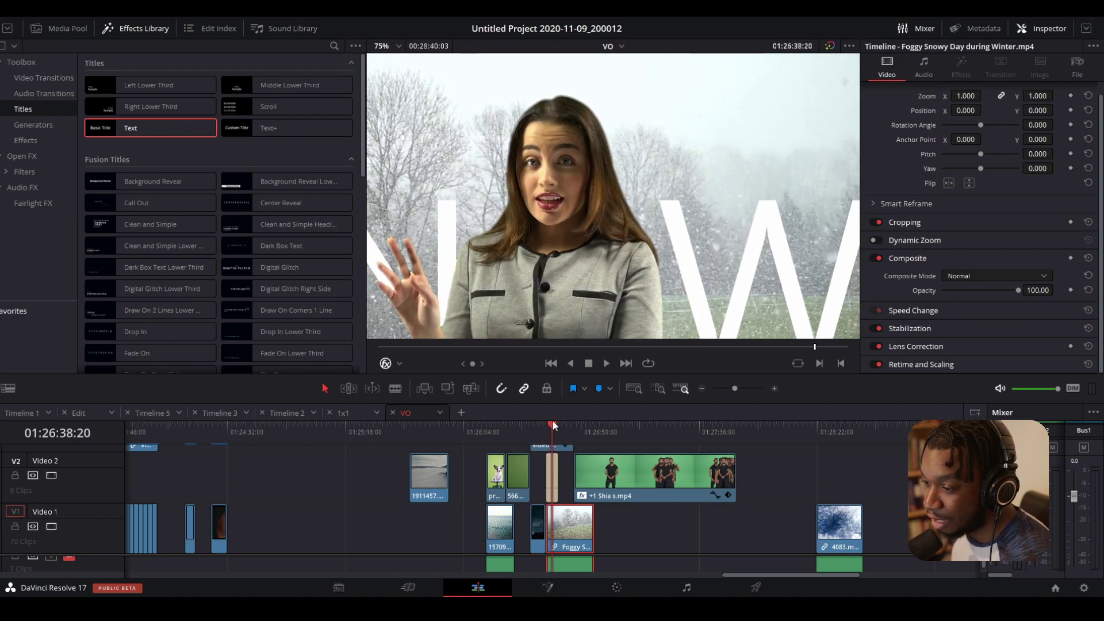
pyautogui.press('space')
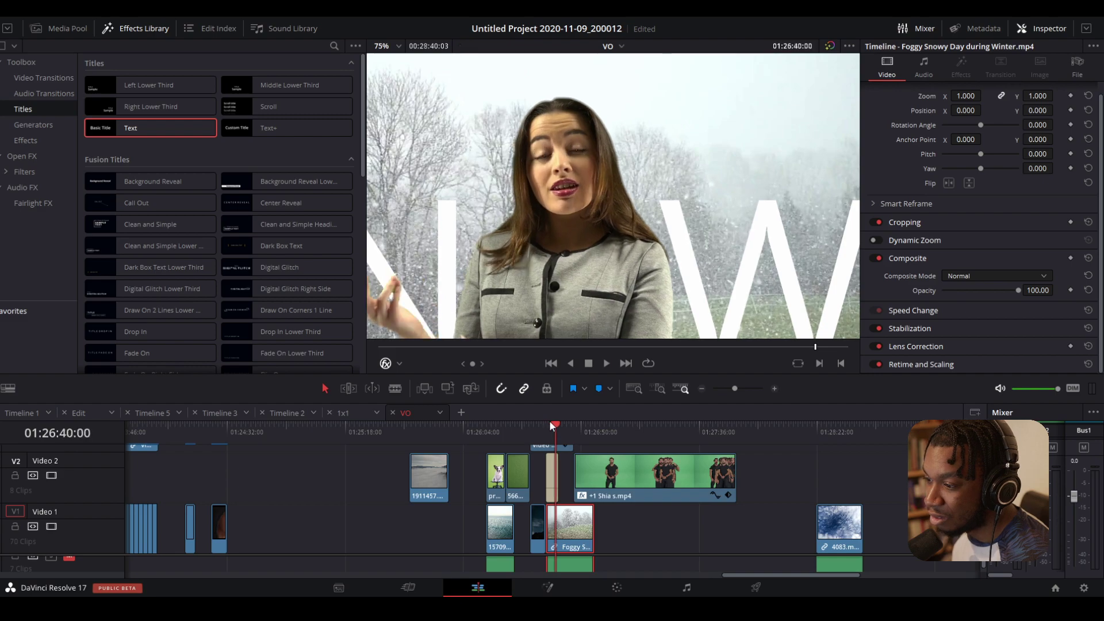
# - Play part of the +1 Shia s.mp4 green-screen clip and return the playhead to 01:26:55:12
pyautogui.click(592, 425)
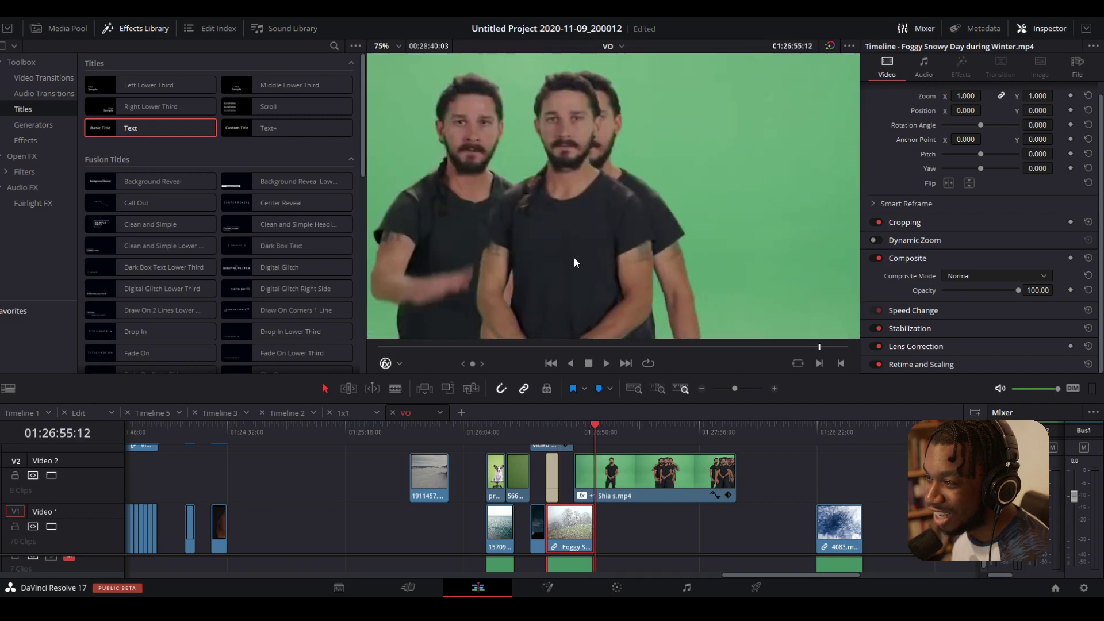
pyautogui.scroll(-3, 569, 257)
pyautogui.moveTo(570, 256); pyautogui.dragTo(604, 216)
pyautogui.press('space')
pyautogui.press('space')
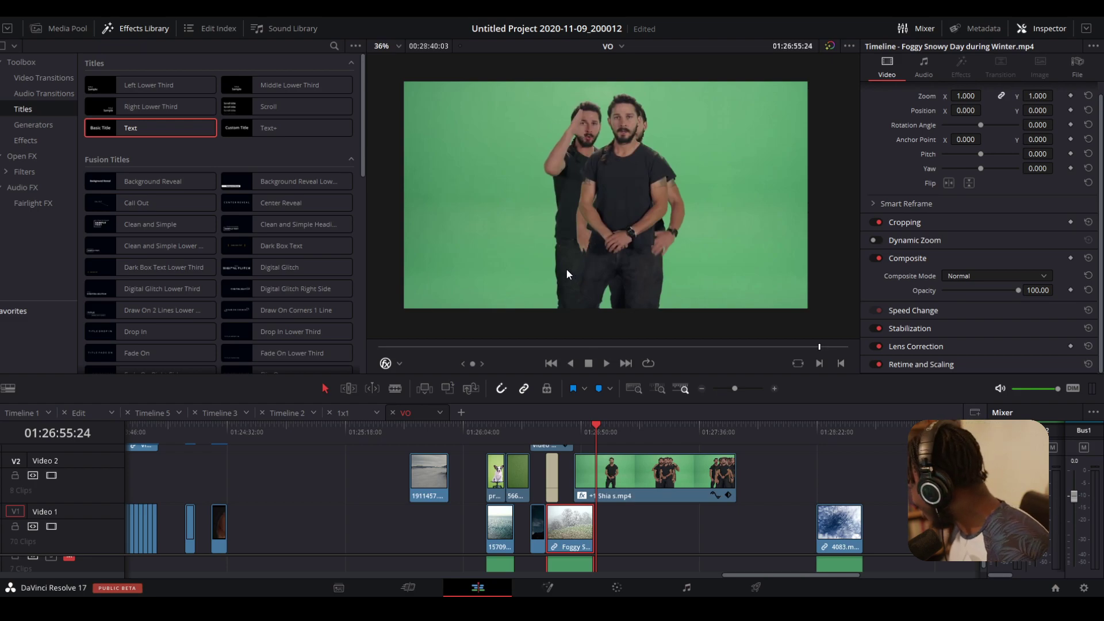
pyautogui.scroll(1, 574, 233)
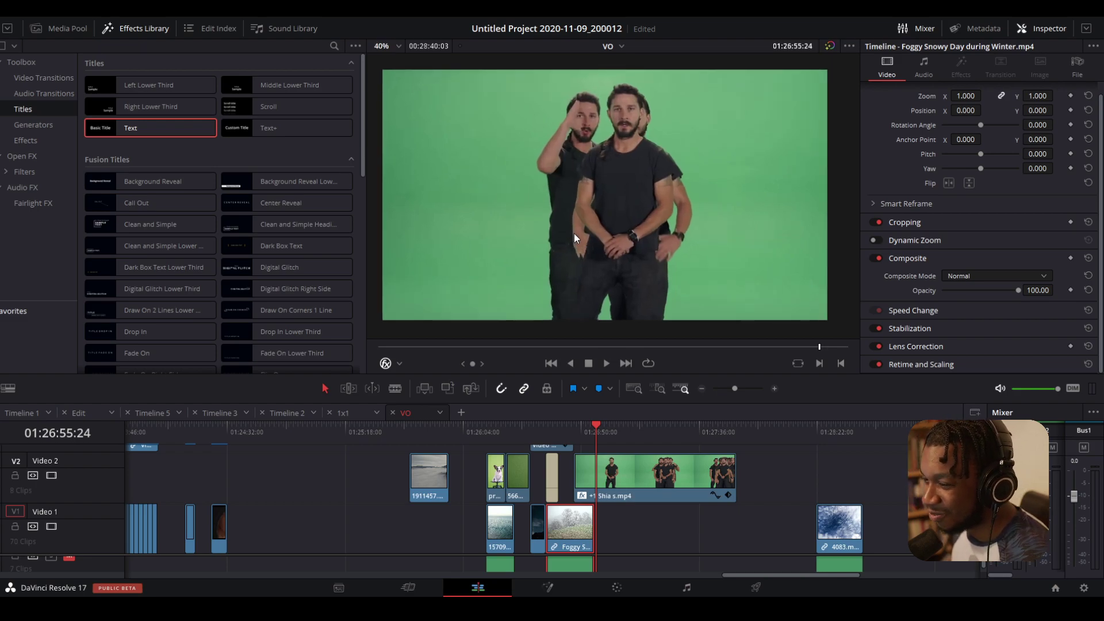
pyautogui.press('space')
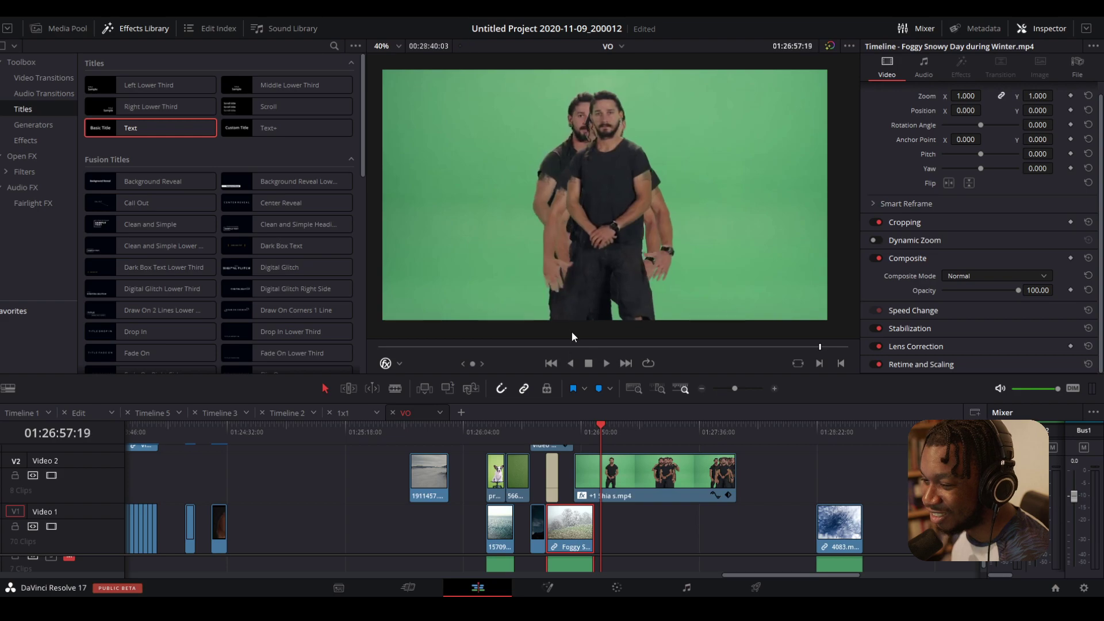
pyautogui.click(588, 423)
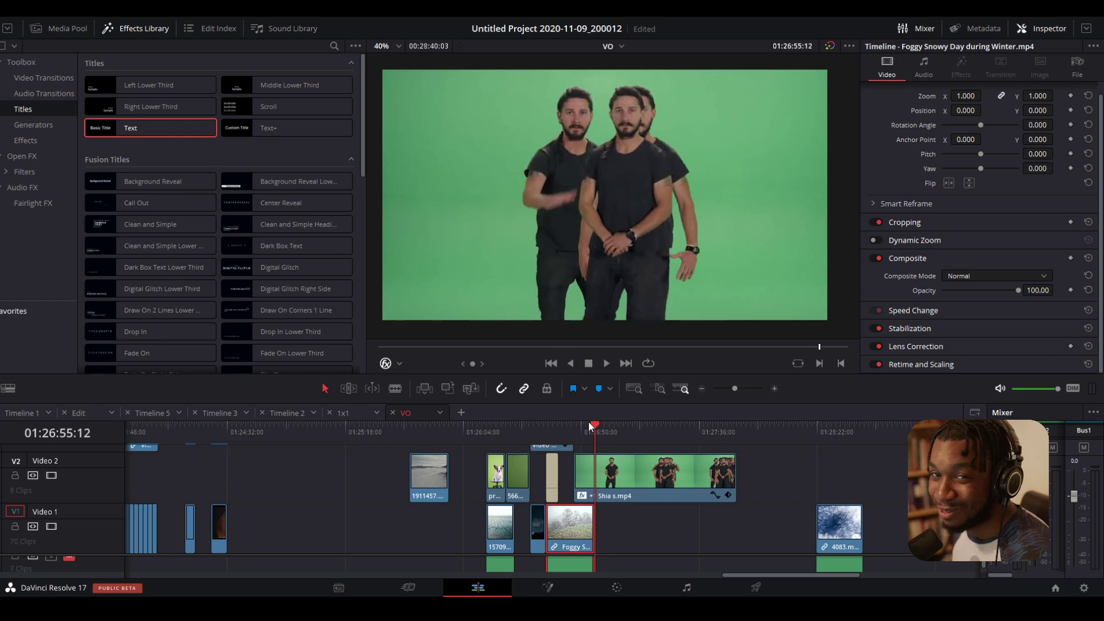
# - Key out the green background of +1 Shia s.mp4 with 3D Keyer sample strokes on both sides of the men
pyautogui.click(622, 475)
pyautogui.click(960, 67)
pyautogui.moveTo(442, 159); pyautogui.dragTo(432, 178)
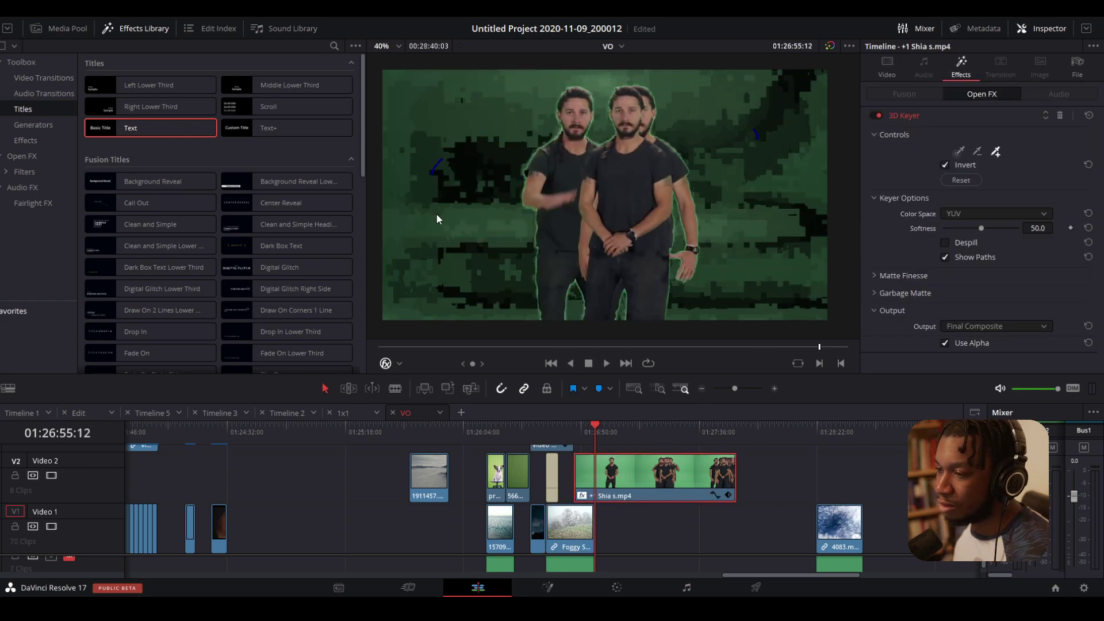
pyautogui.moveTo(421, 249); pyautogui.dragTo(423, 257)
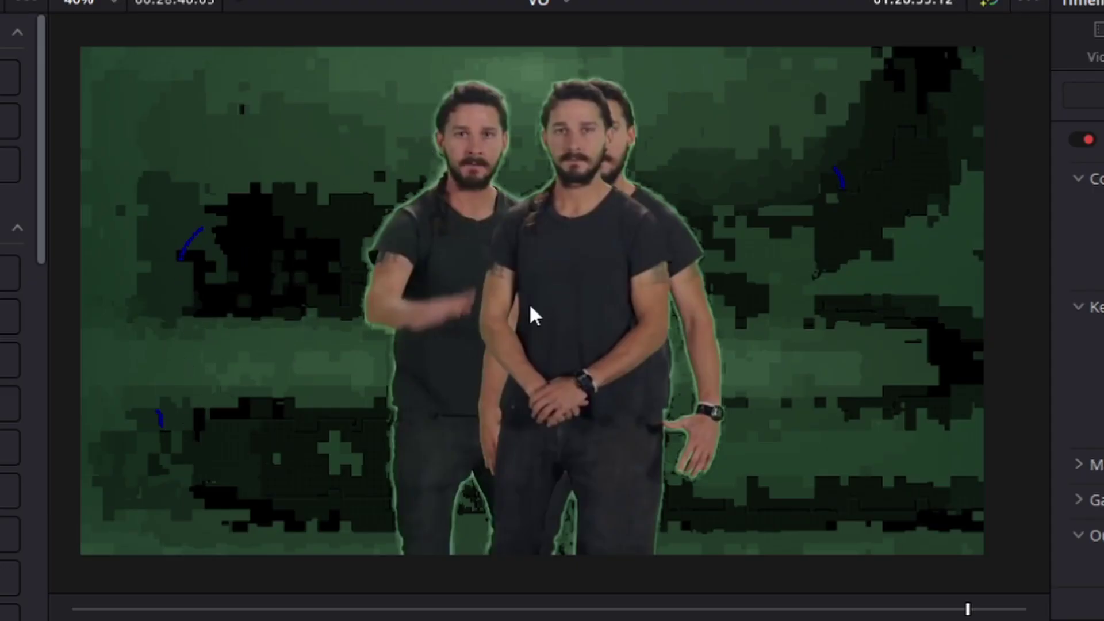
pyautogui.moveTo(787, 341); pyautogui.dragTo(792, 349)
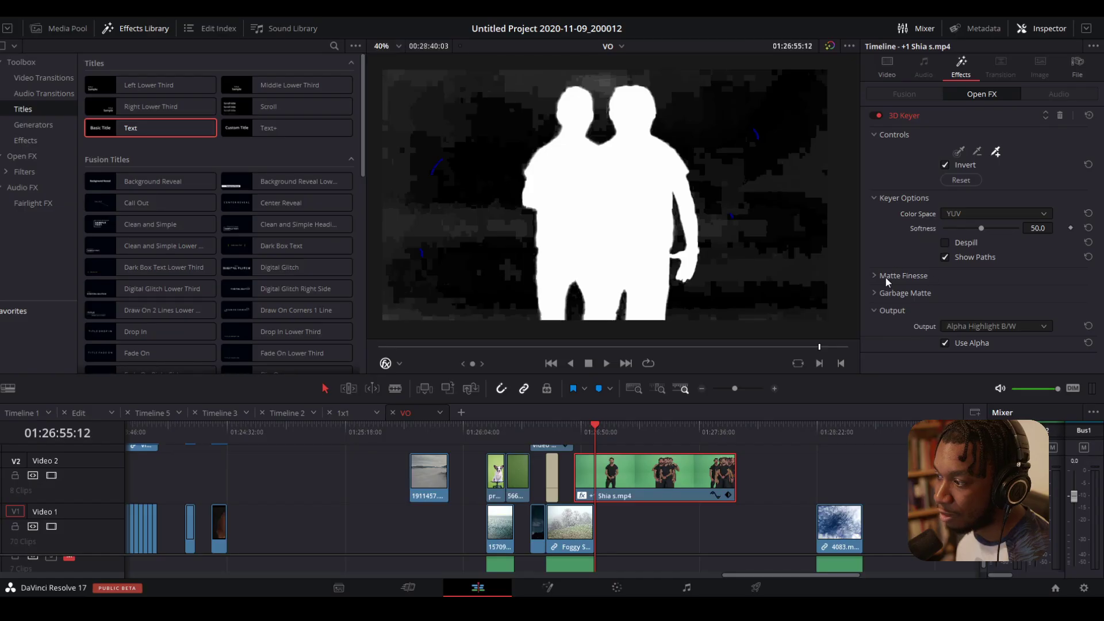
# - In Alpha Highlight B/W output, set Matte Finesse Clean Black to 14.8, Clean White to 7.0, Blur Radius to 19.5 and Black Clip to 13.9
pyautogui.click(885, 277)
pyautogui.scroll(-2, 928, 275)
pyautogui.moveTo(944, 271); pyautogui.dragTo(955, 329)
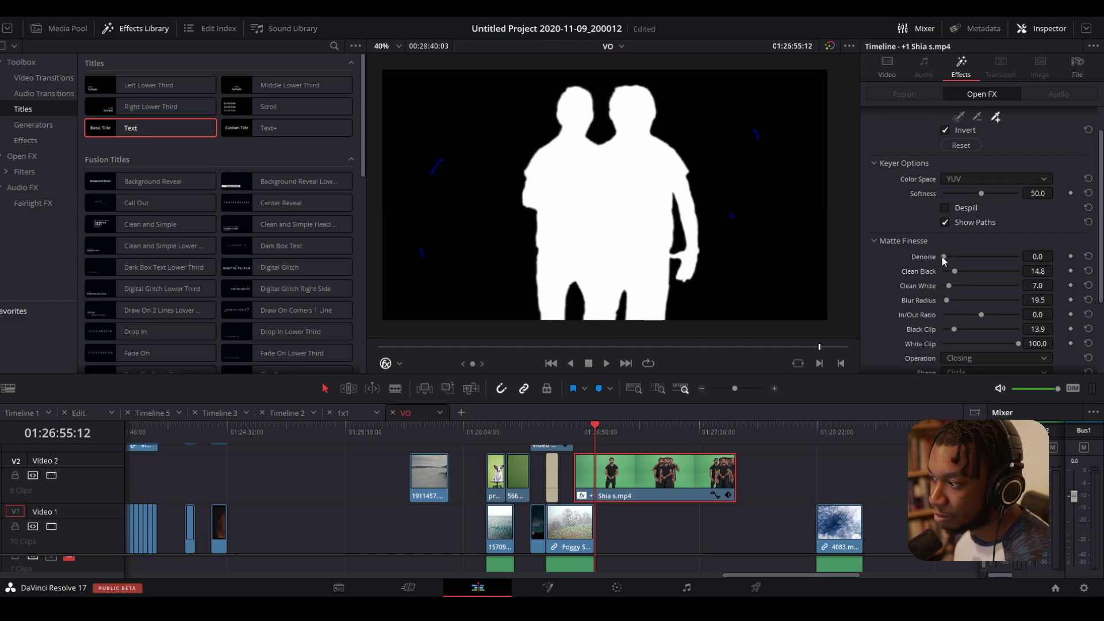
pyautogui.moveTo(943, 257); pyautogui.dragTo(938, 254)
# - Return the keyer's output to Final Composite and play the keyed clip briefly
pyautogui.scroll(-3, 937, 253)
pyautogui.click(967, 345)
pyautogui.click(968, 386)
pyautogui.press('space')
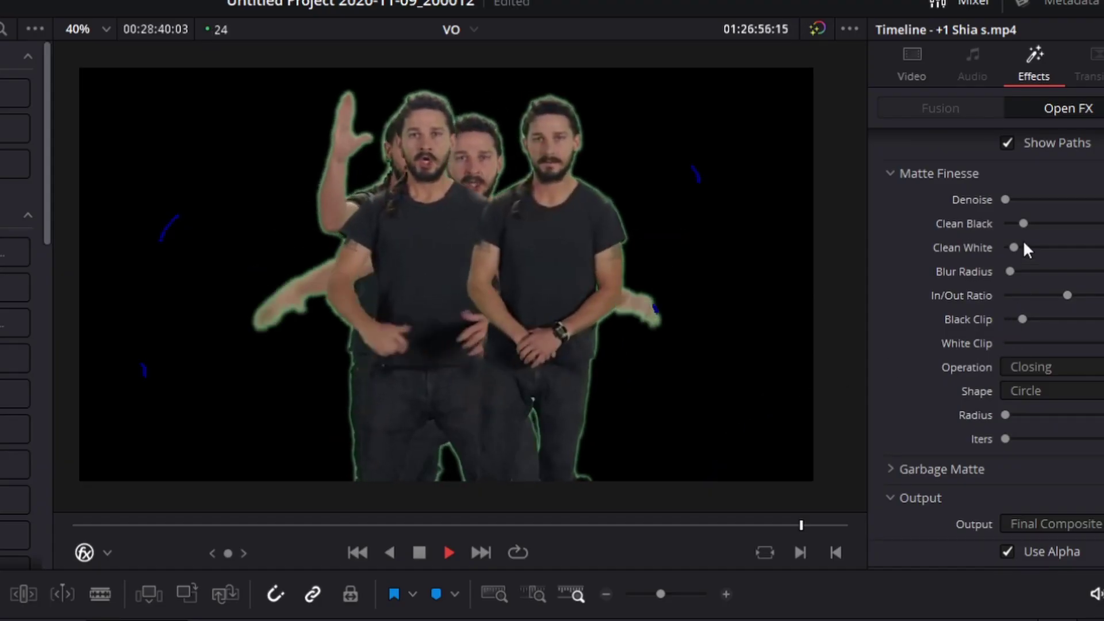
pyautogui.press('space')
# - Enable Despill on the men's key and play the clip to check their green edges
pyautogui.scroll(5, 1022, 240)
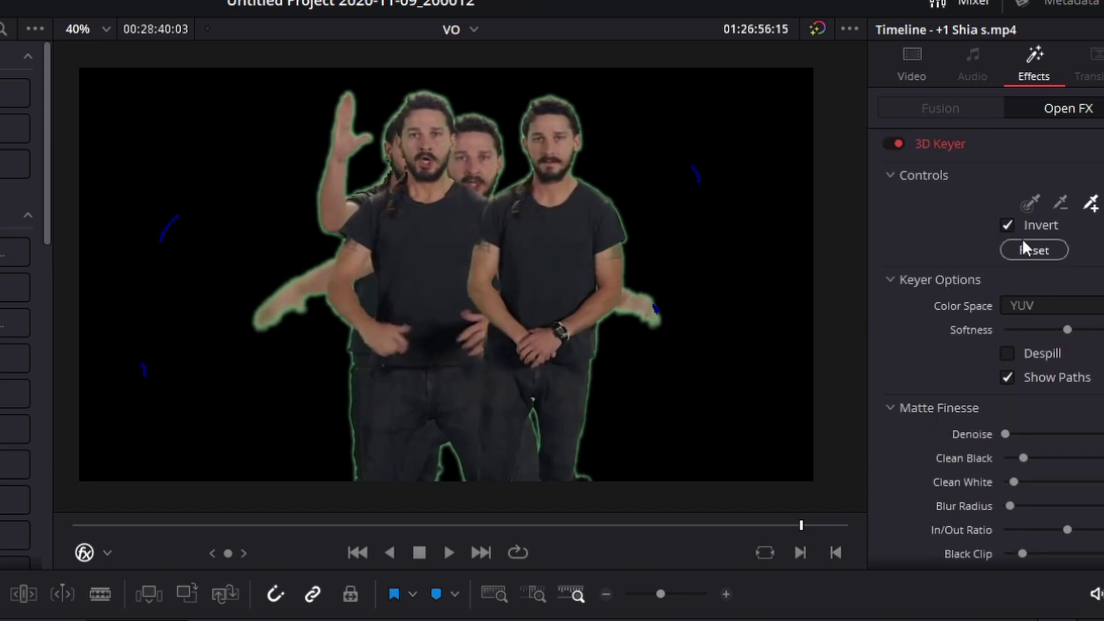
pyautogui.click(1007, 354)
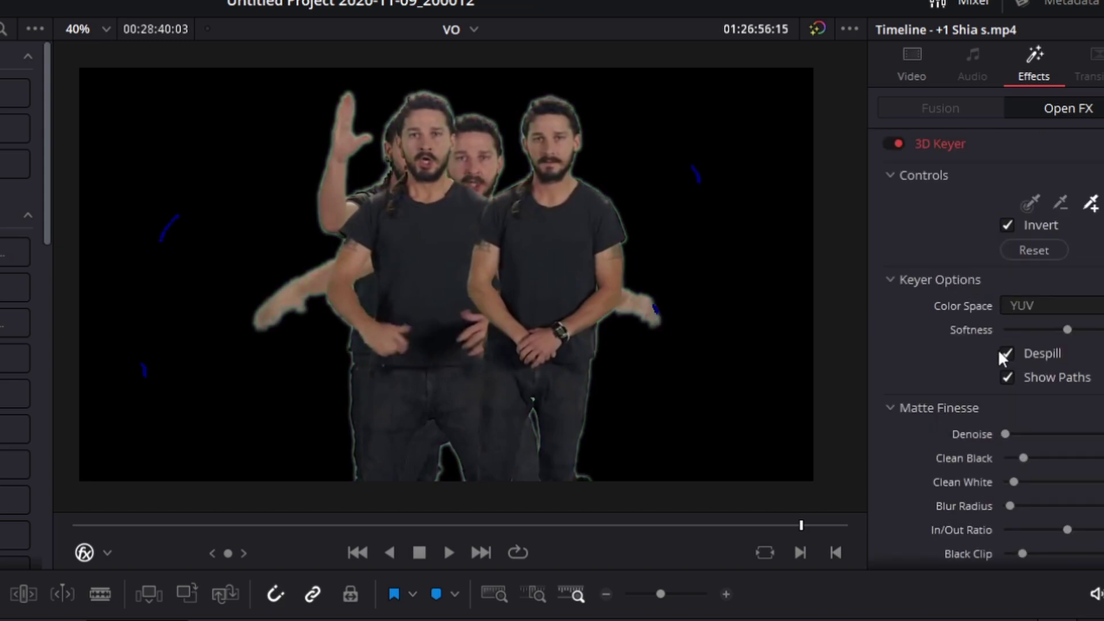
pyautogui.press('space')
pyautogui.scroll(-4, 954, 377)
pyautogui.press('space')
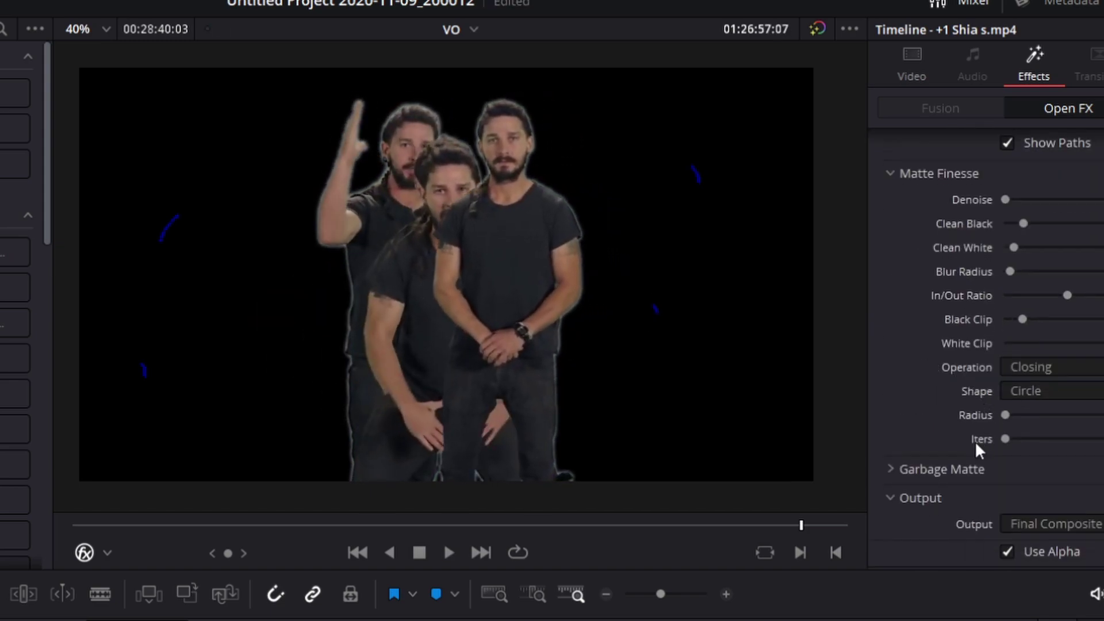
# - Set the Matte Finesse operation to Shrink on the men's key, raise its Radius to trim the edge fringe, and play the clip
pyautogui.click(1035, 368)
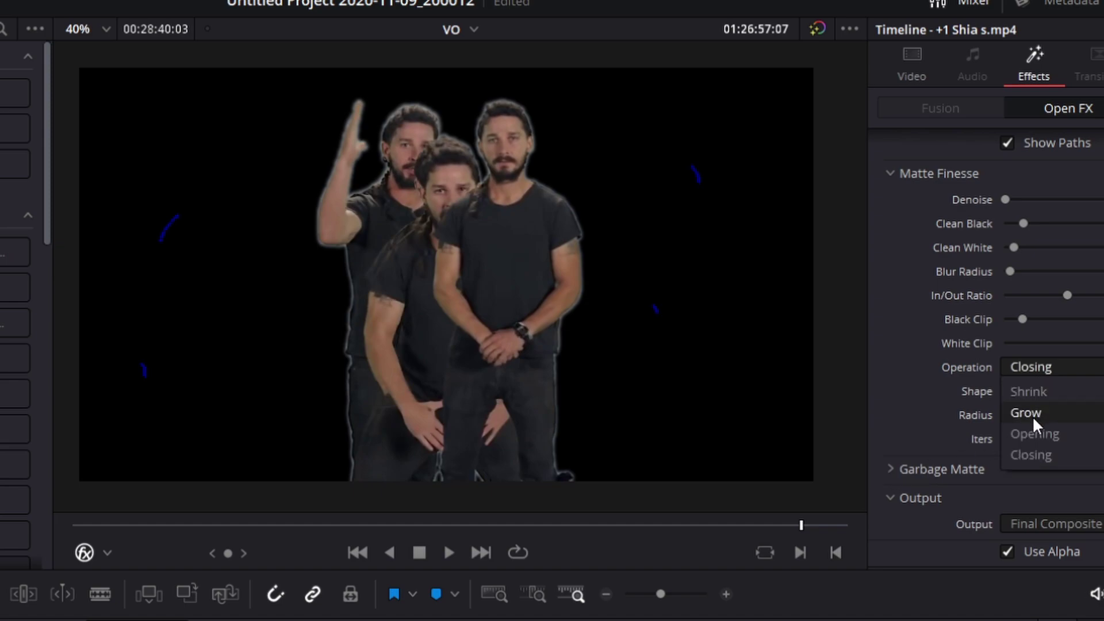
pyautogui.click(1043, 388)
pyautogui.moveTo(1010, 414); pyautogui.dragTo(1102, 414)
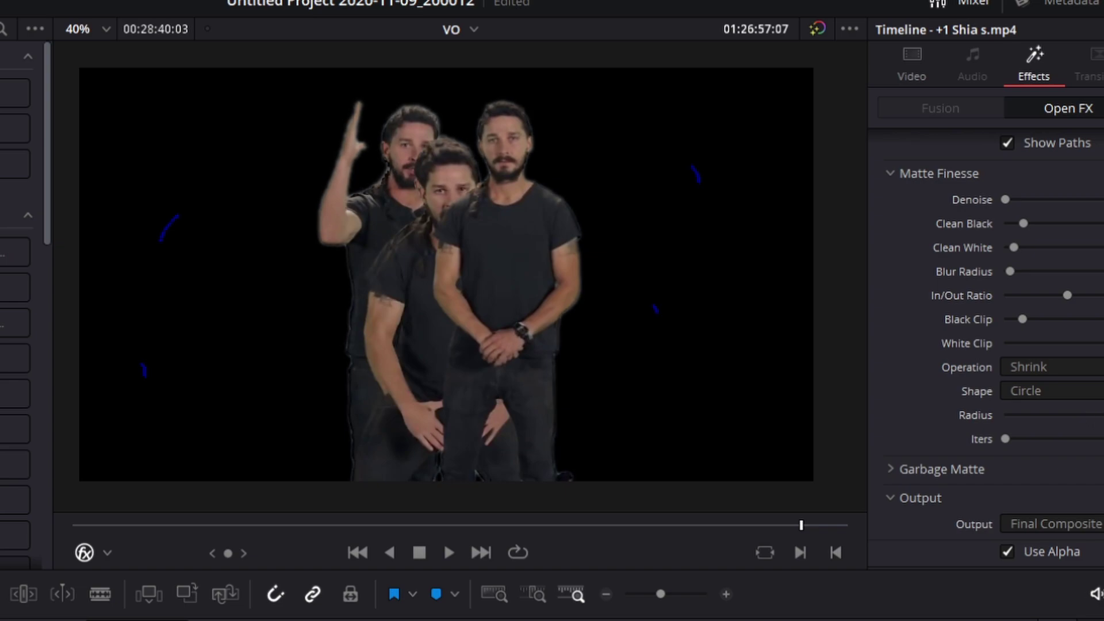
pyautogui.moveTo(1006, 440)
pyautogui.mouseDown()
pyautogui.moveTo(1048, 437)
pyautogui.moveTo(987, 441)
pyautogui.mouseUp()
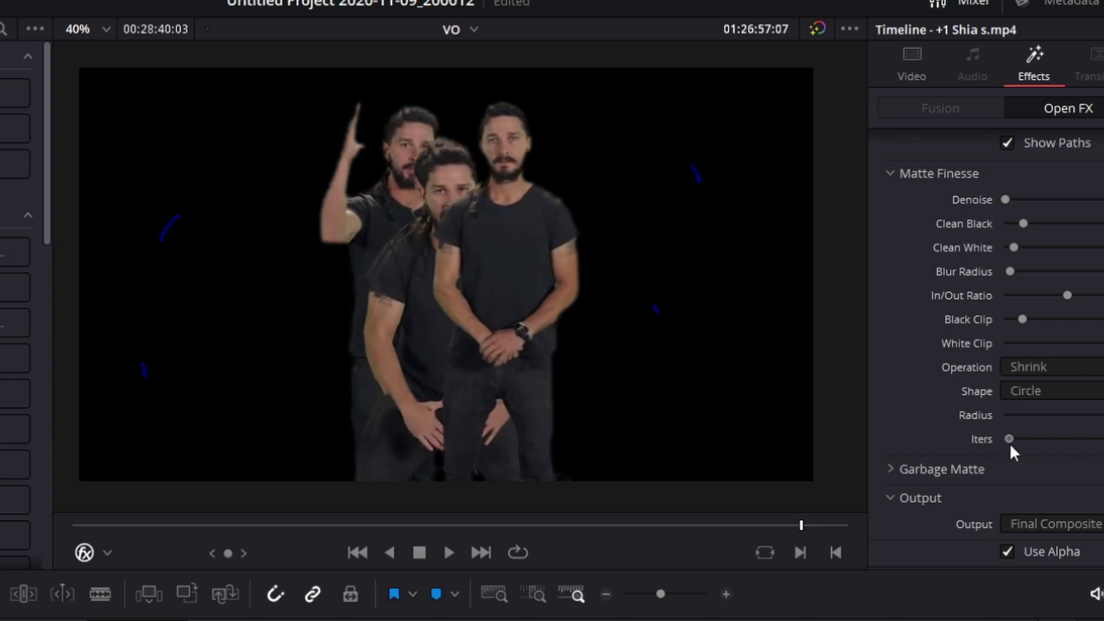
pyautogui.press('space')
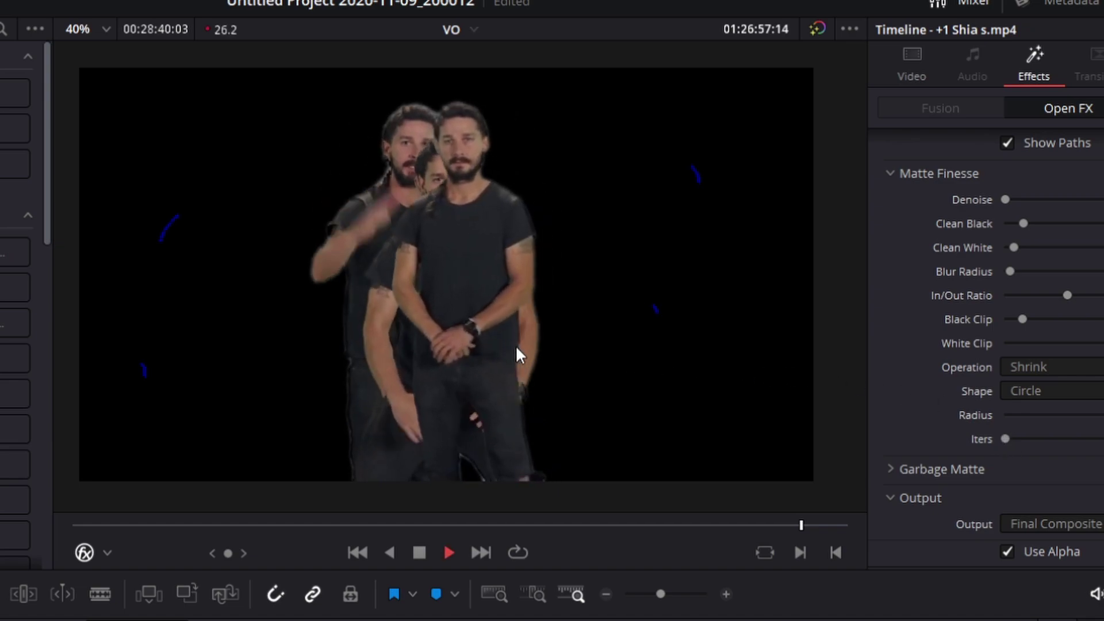
pyautogui.press('space')
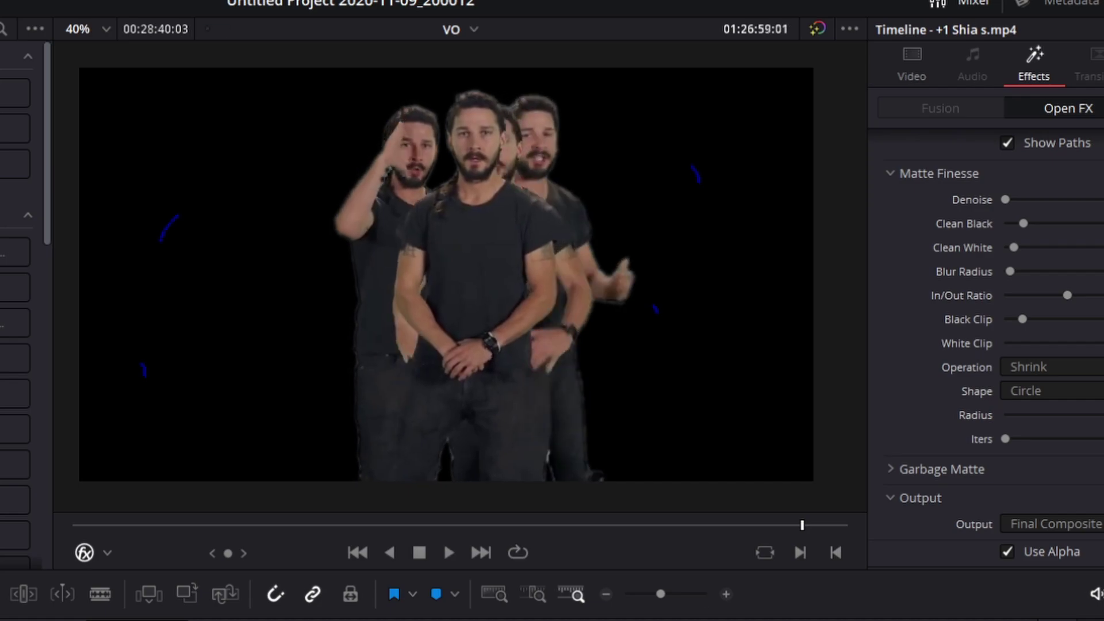
# - Enable the Foggy Snowy Day background clip beneath the keyed men and play the composite
pyautogui.press('d')
pyautogui.press('space')
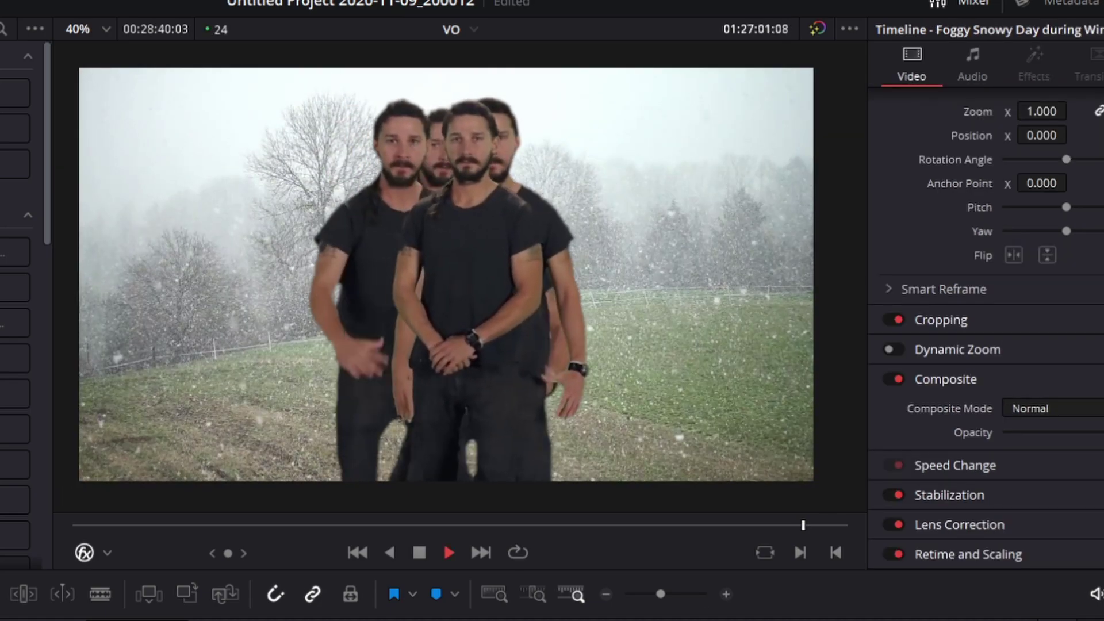
pyautogui.press('space')
# - Place the 4083.mp4 sky clip on Video 1 beneath +1 Shia s.mp4 and play the composite
pyautogui.moveTo(609, 528); pyautogui.dragTo(645, 529)
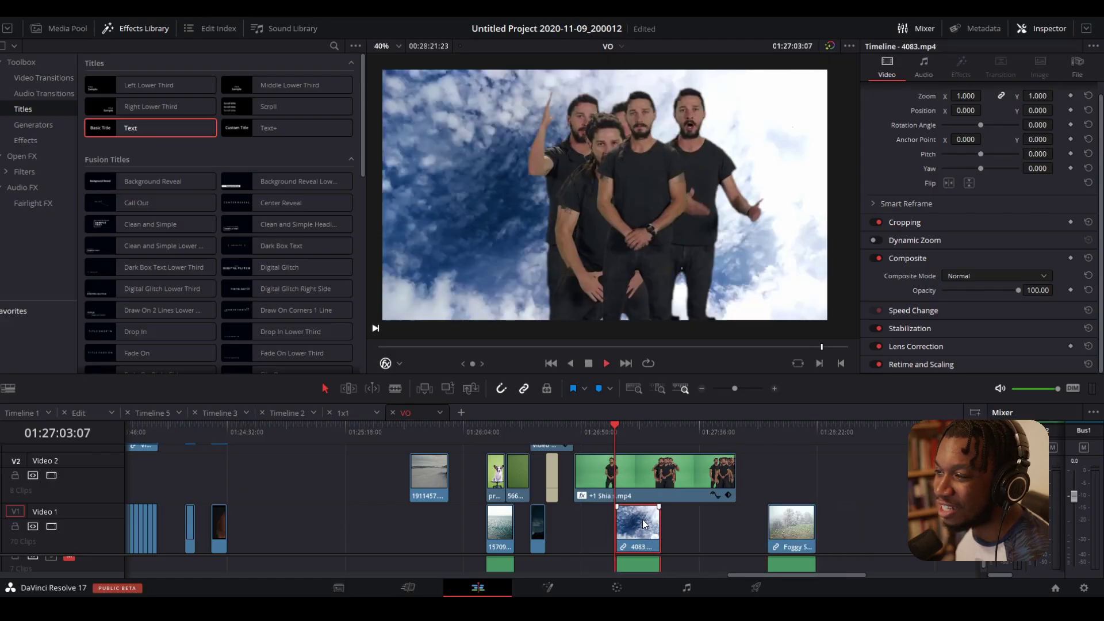
pyautogui.press('space')
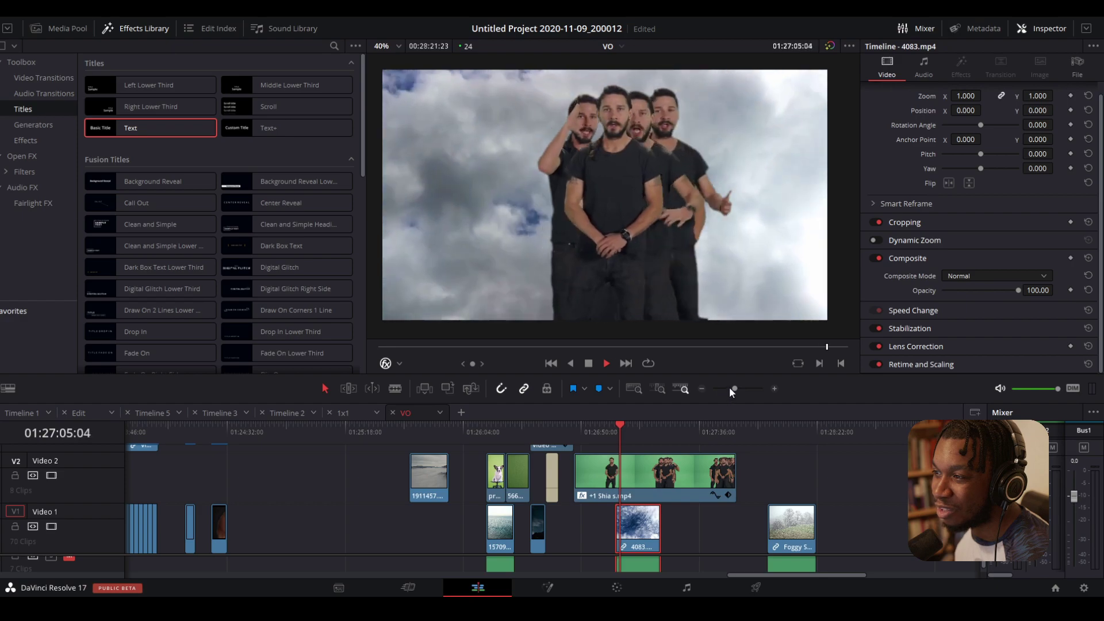
pyautogui.press('space')
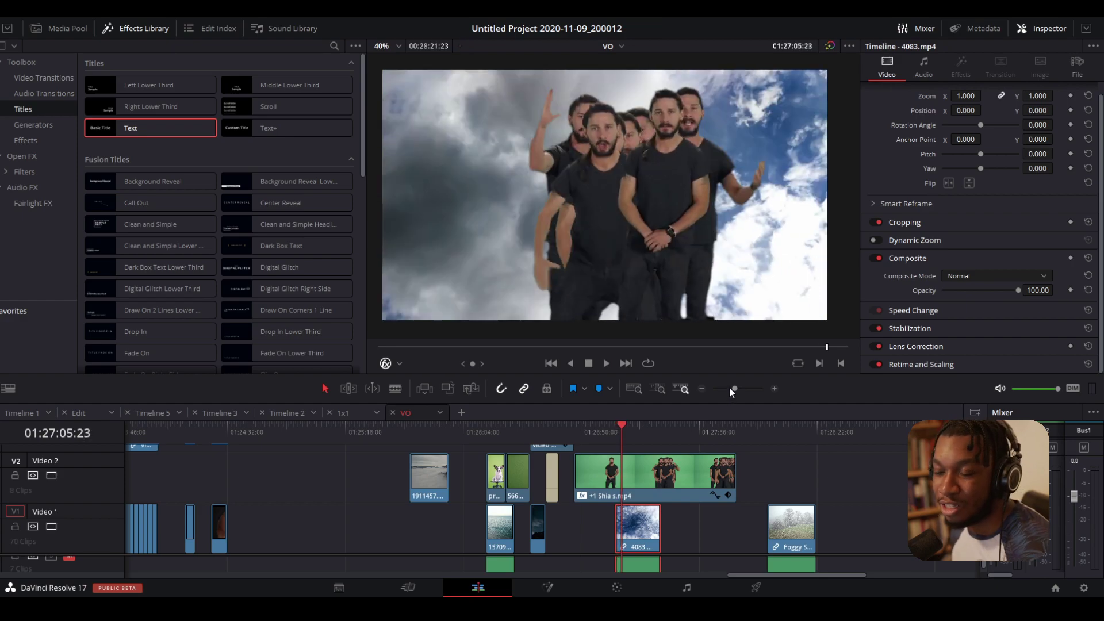
# - Examine the men's keyed edges against the 4083.mp4 sky during playback, both close up and in the full frame
pyautogui.press('space')
pyautogui.scroll(1, 602, 461)
pyautogui.scroll(-3, 605, 467)
pyautogui.scroll(2, 648, 455)
pyautogui.scroll(3, 662, 142)
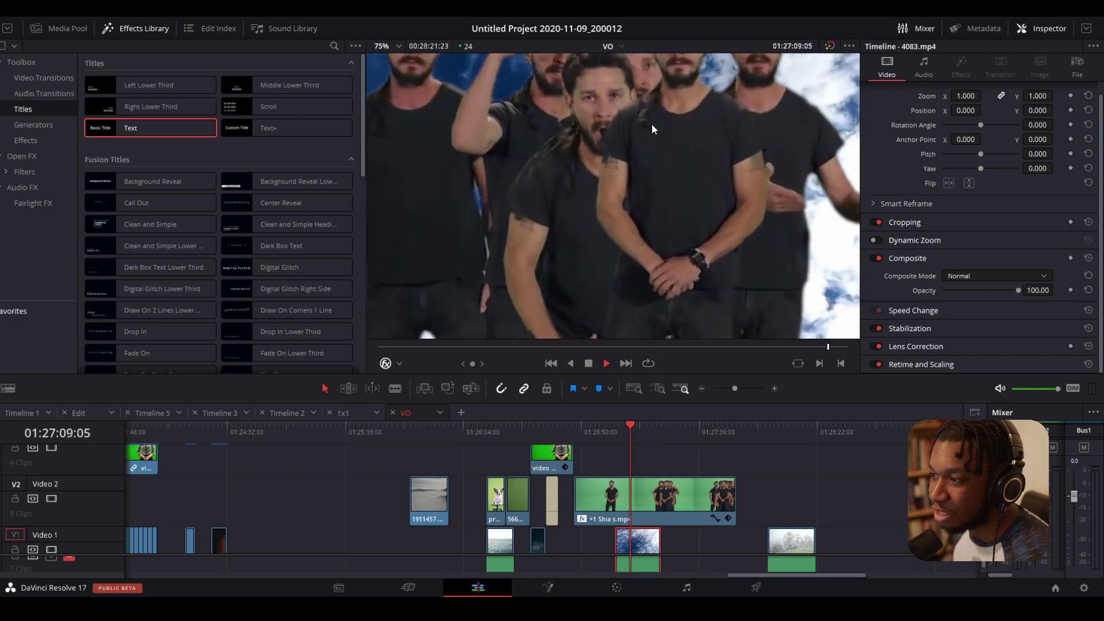
pyautogui.scroll(-3, 644, 145)
pyautogui.scroll(-1, 642, 158)
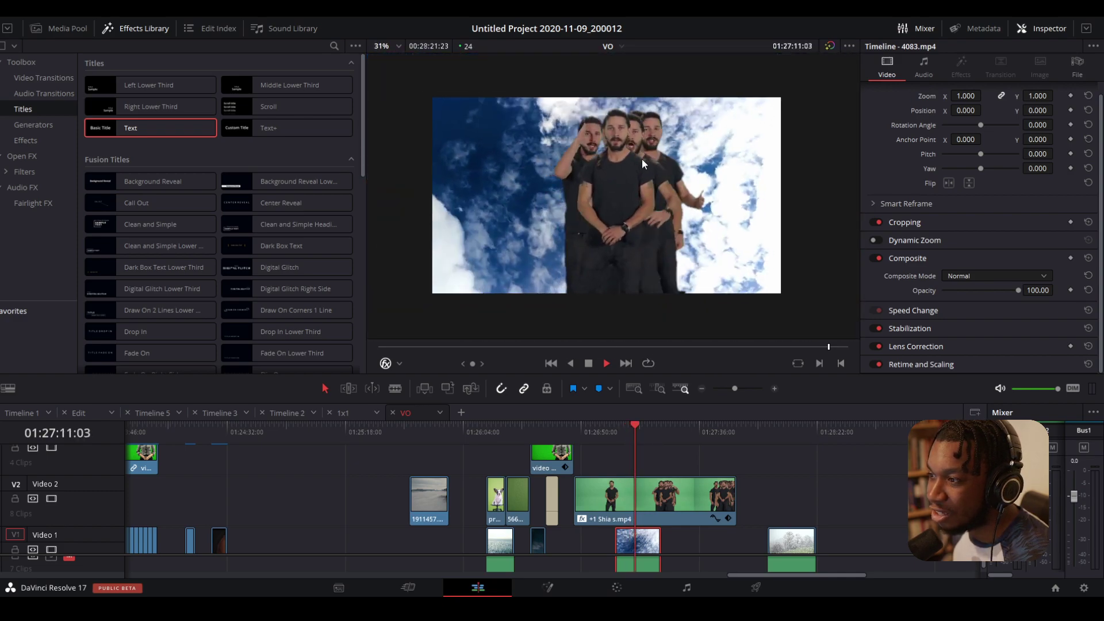
pyautogui.scroll(2, 644, 159)
pyautogui.press('space')
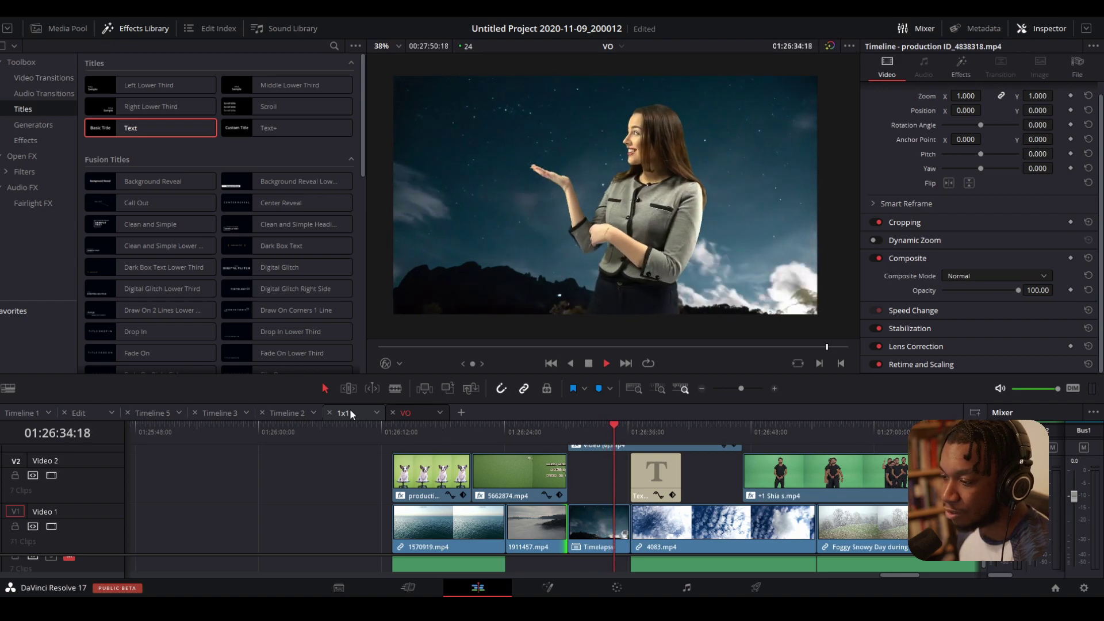
# - Play through the finished composites on the VO timeline to review the keyed clips over their backgrounds
pyautogui.press('space')
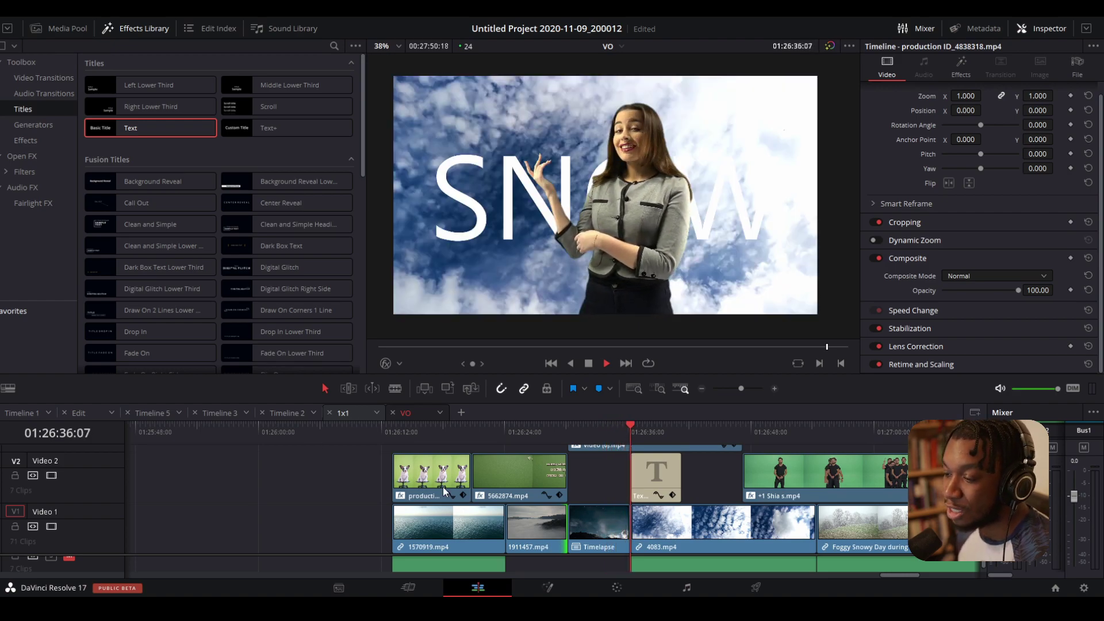
pyautogui.moveTo(505, 435)
pyautogui.mouseDown()
pyautogui.moveTo(437, 444)
pyautogui.moveTo(505, 436)
pyautogui.moveTo(491, 430)
pyautogui.mouseUp()
pyautogui.press('space')
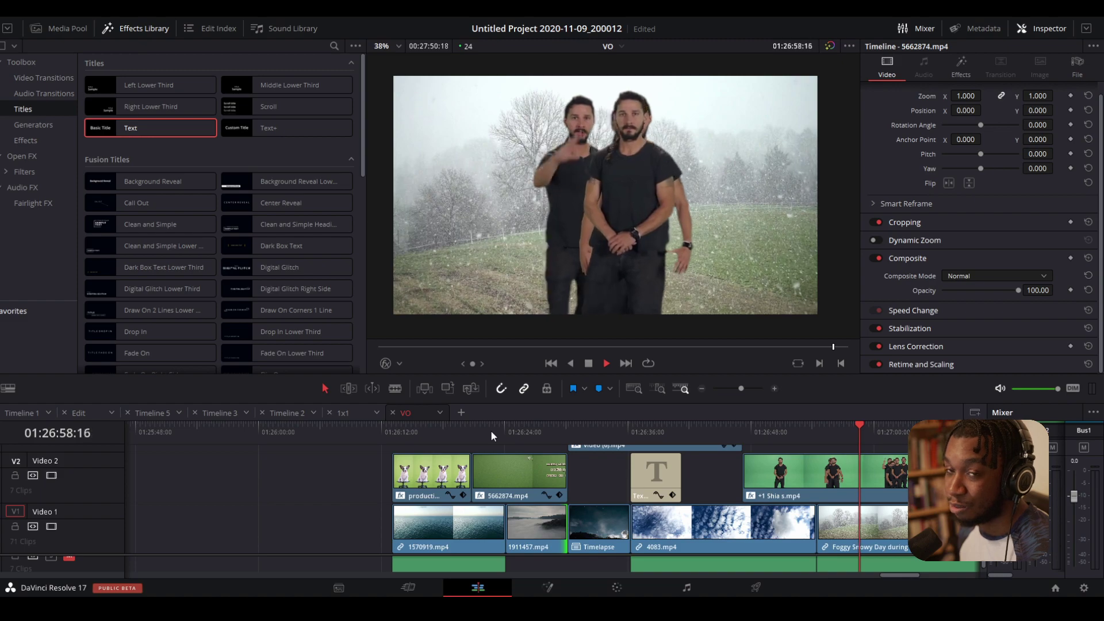
pyautogui.click(432, 426)
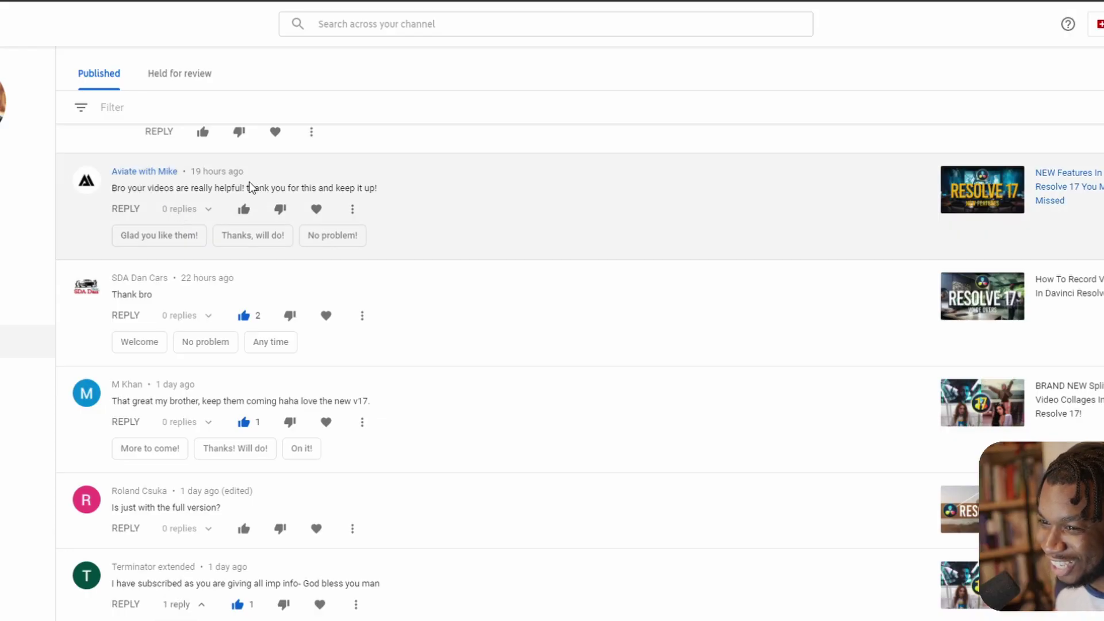
# - Read through the published viewer comments on the channel in YouTube Studio
pyautogui.scroll(-2, 285, 290)
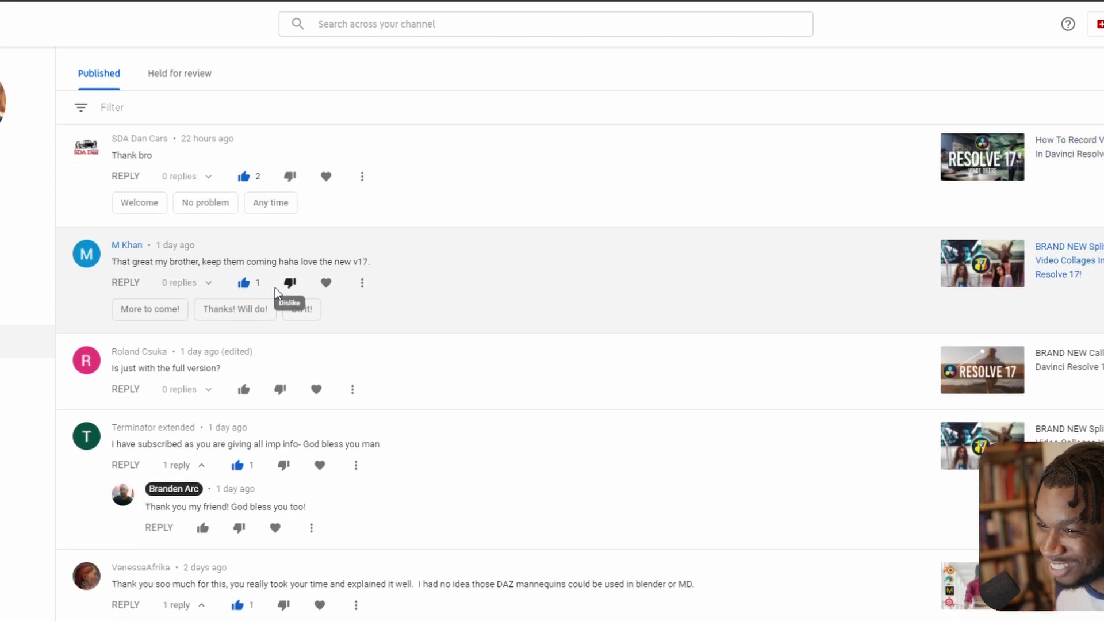
pyautogui.scroll(-2, 251, 291)
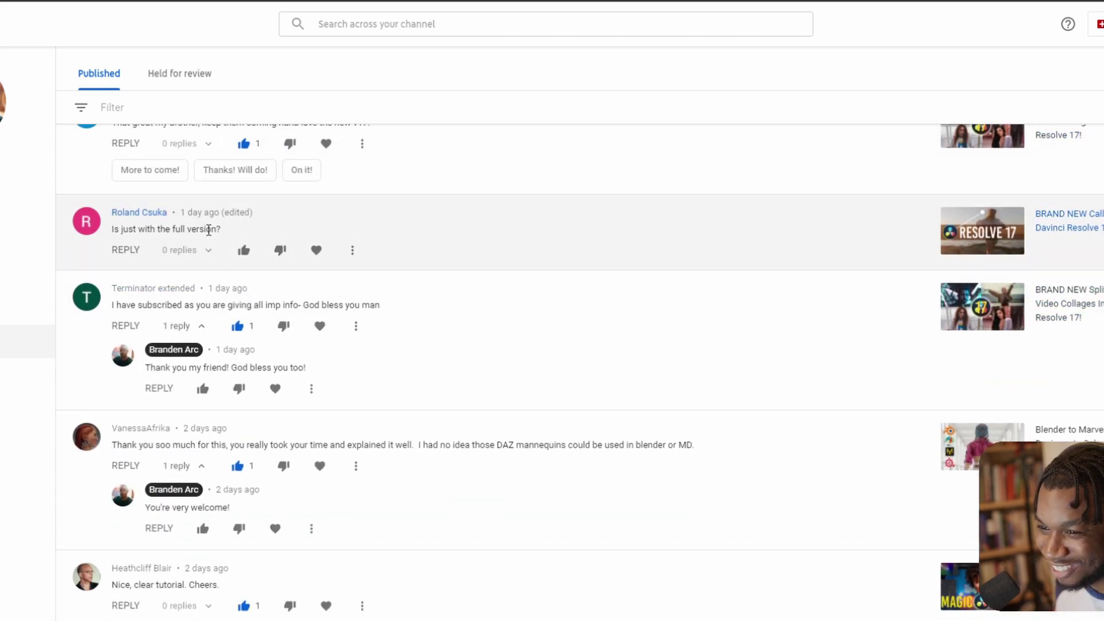
pyautogui.scroll(-1, 208, 230)
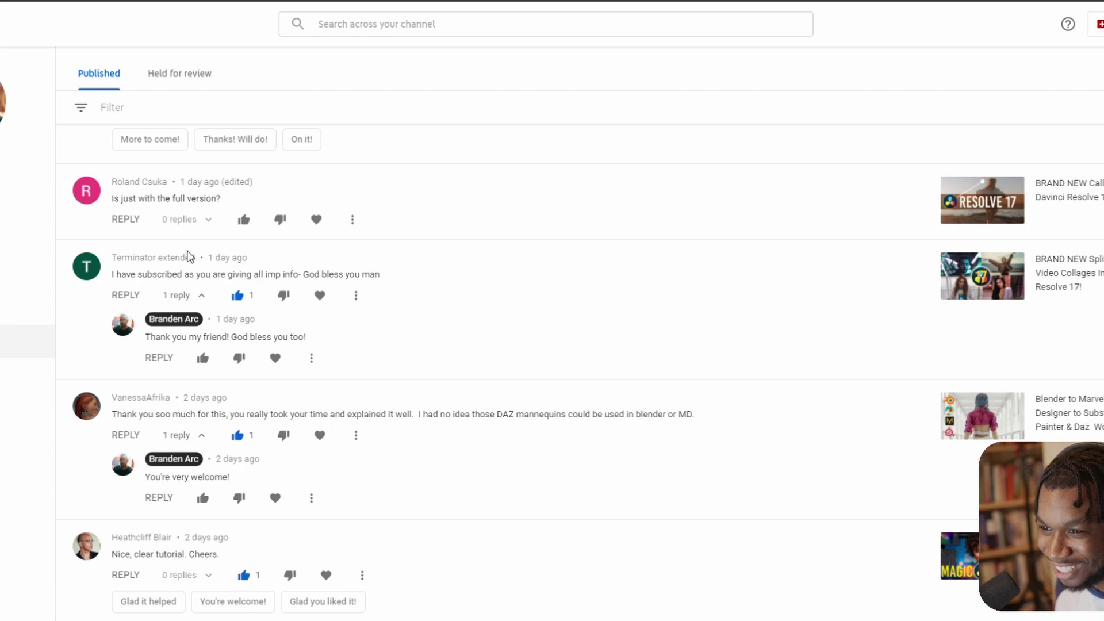
pyautogui.scroll(1, 889, 387)
pyautogui.scroll(-1, 296, 247)
pyautogui.scroll(-6, 131, 290)
pyautogui.scroll(-7, 130, 289)
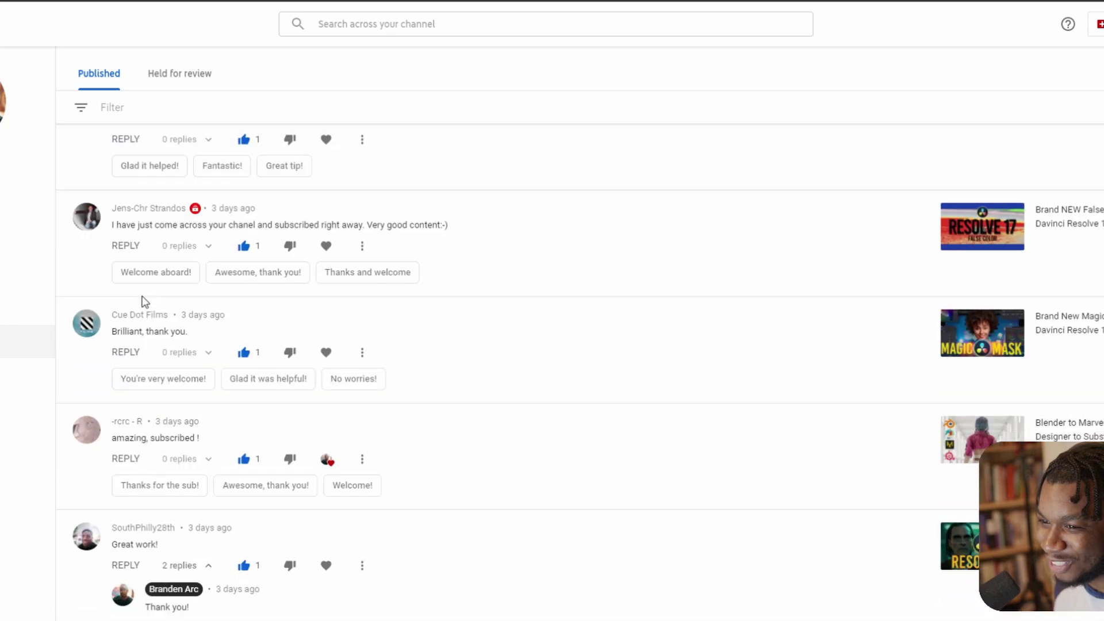
pyautogui.scroll(-6, 144, 302)
pyautogui.scroll(-20, 152, 208)
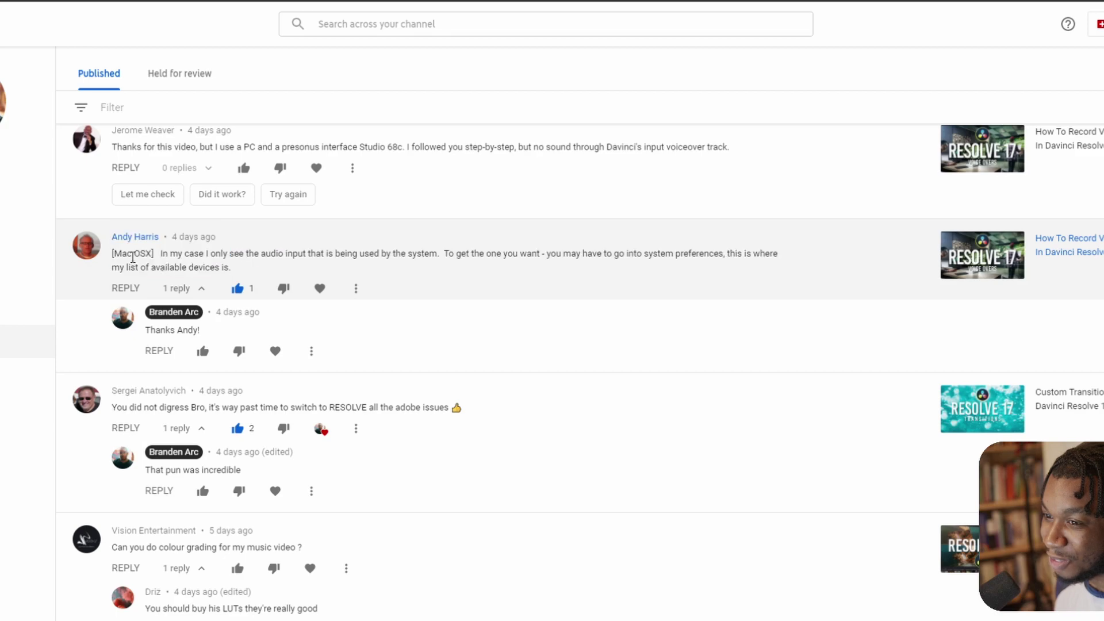
pyautogui.moveTo(192, 256); pyautogui.dragTo(226, 268)
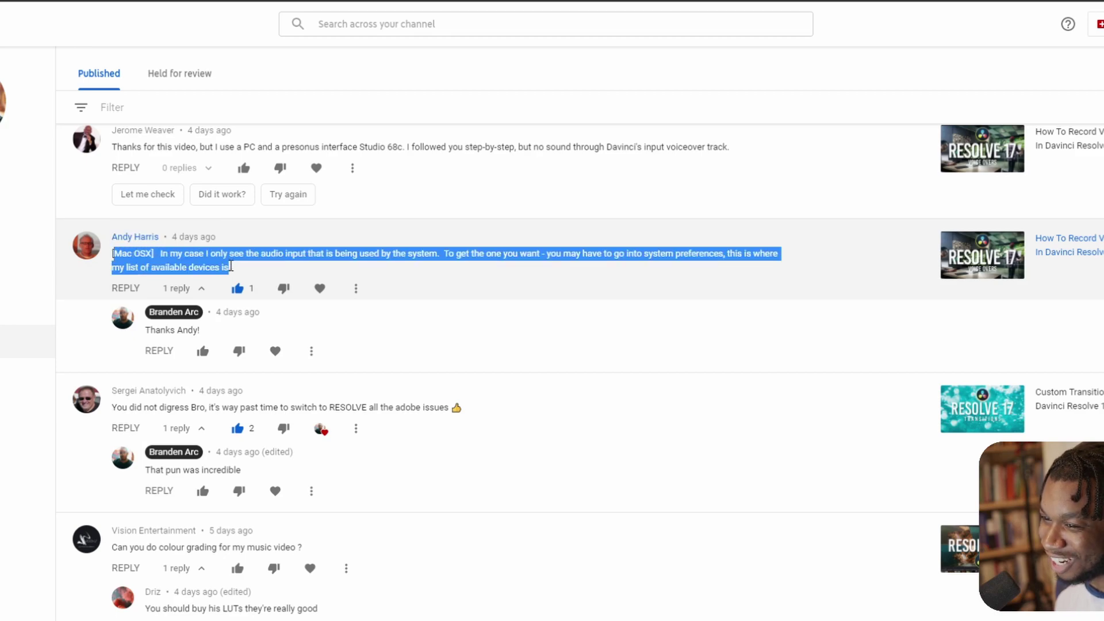
pyautogui.scroll(-10, 157, 272)
pyautogui.scroll(3, 132, 276)
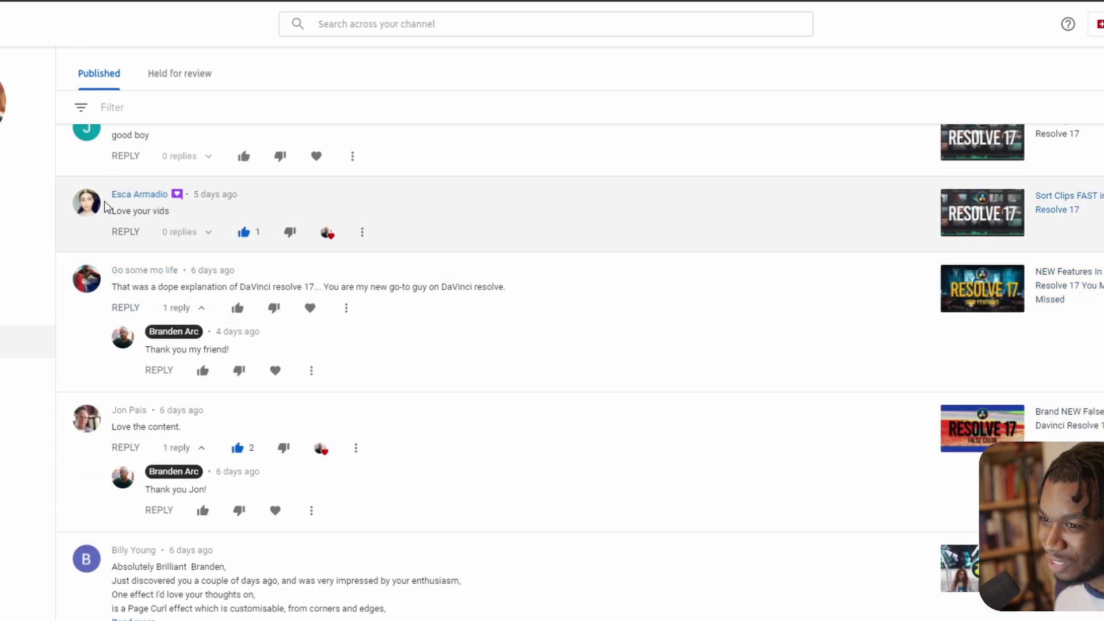
pyautogui.scroll(-9, 201, 242)
pyautogui.scroll(2, 345, 288)
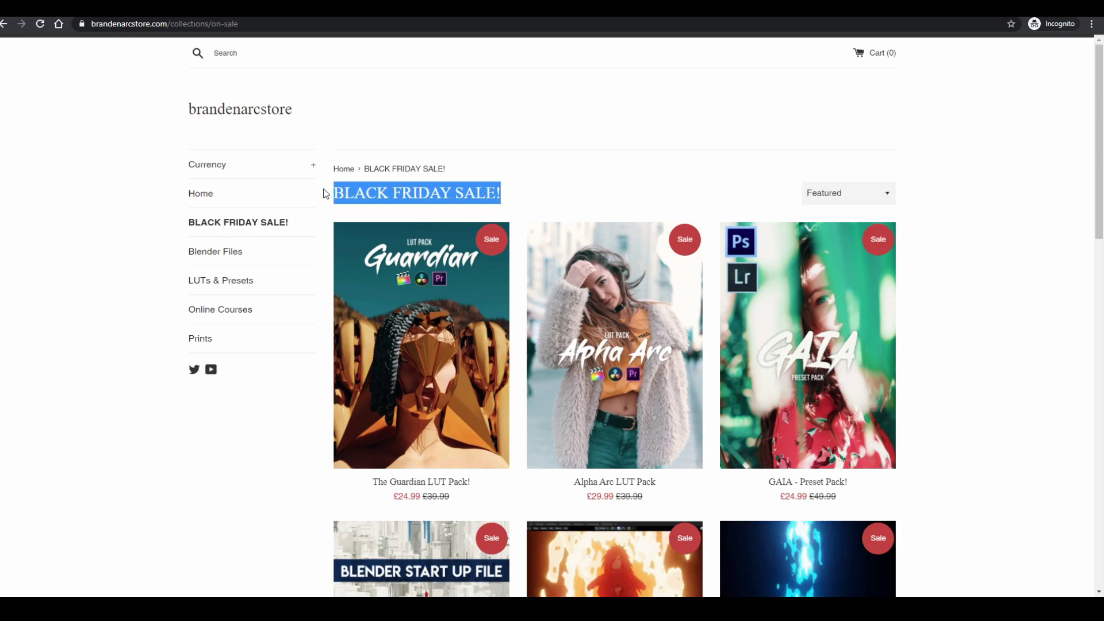
# - Browse the products in the brandenarcstore BLACK FRIDAY SALE! collection down to the end of the page
pyautogui.scroll(-3, 840, 183)
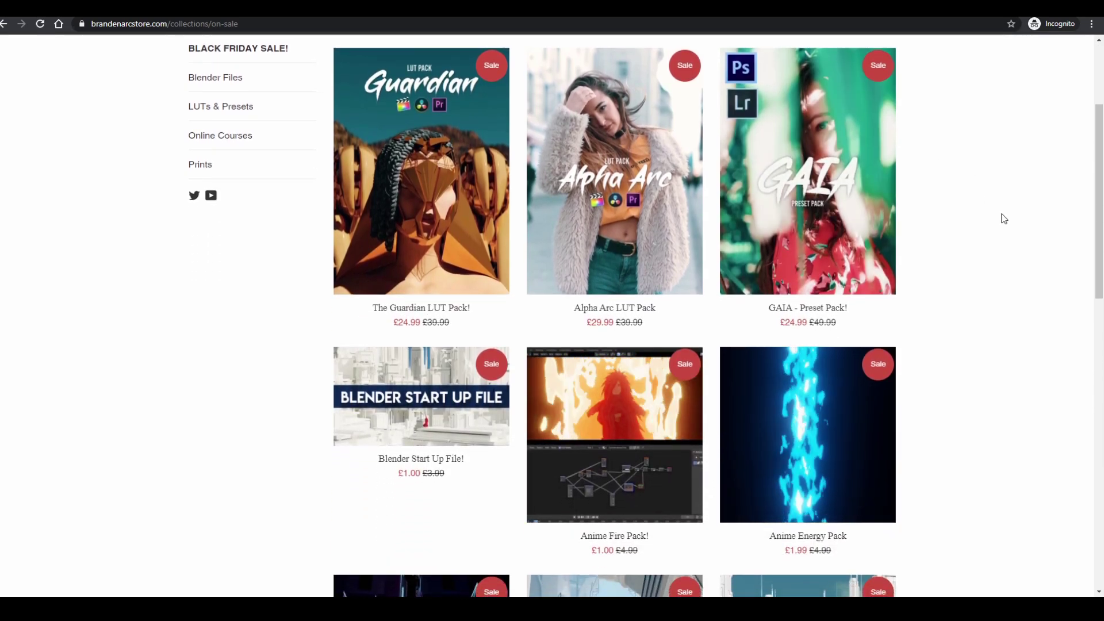
pyautogui.scroll(-5, 1003, 227)
pyautogui.scroll(-5, 1007, 239)
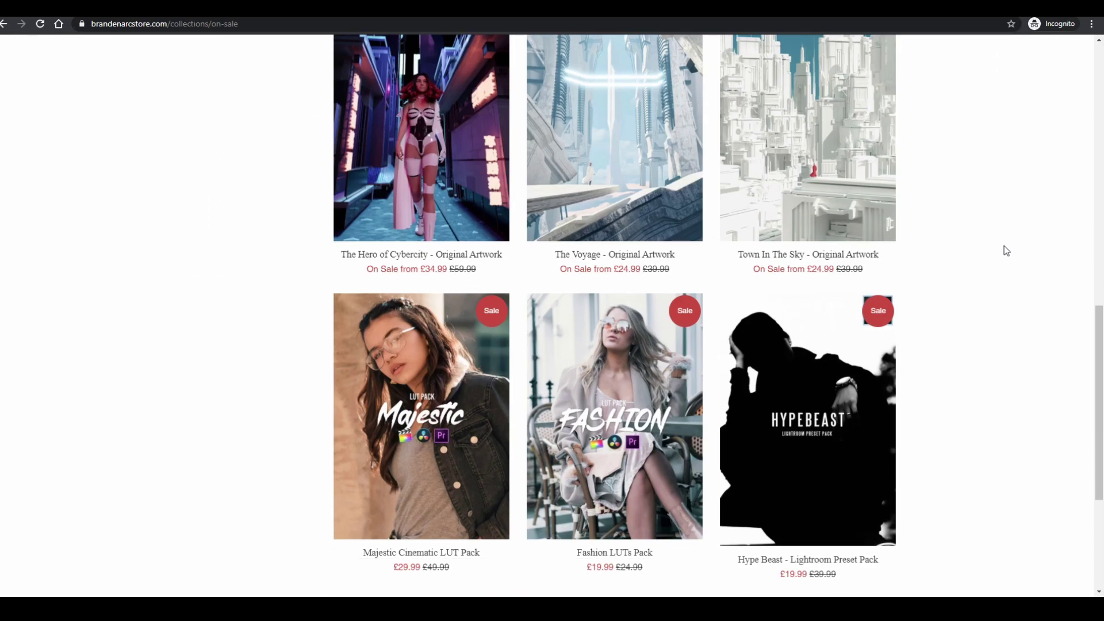
pyautogui.scroll(-4, 999, 259)
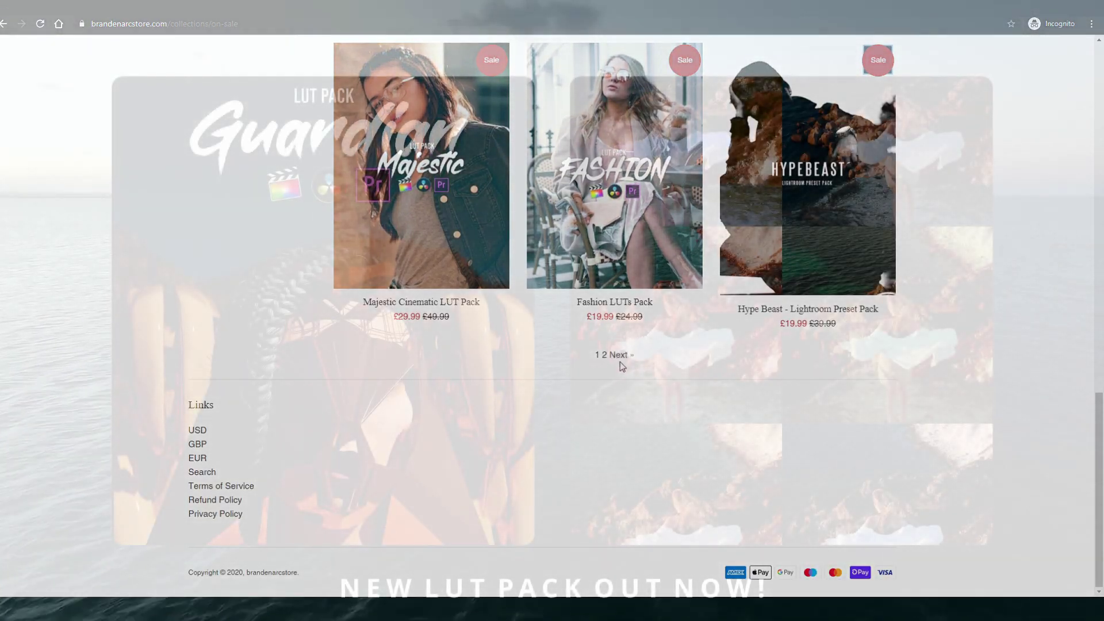